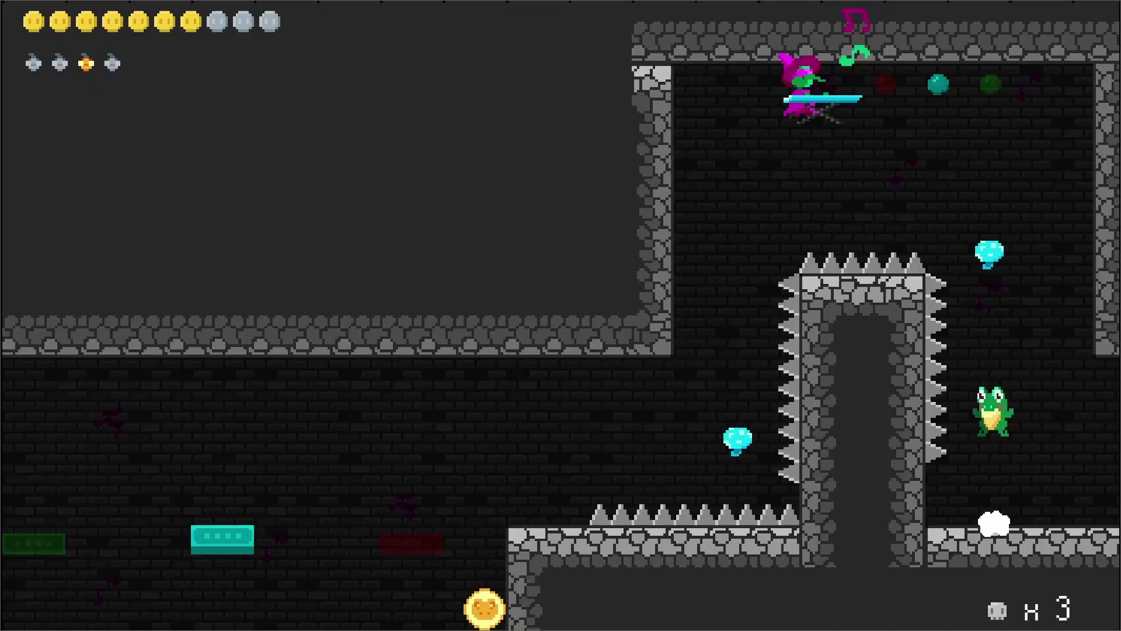
{"action": "key", "text": "Up"}
{"action": "key", "text": "Left"}
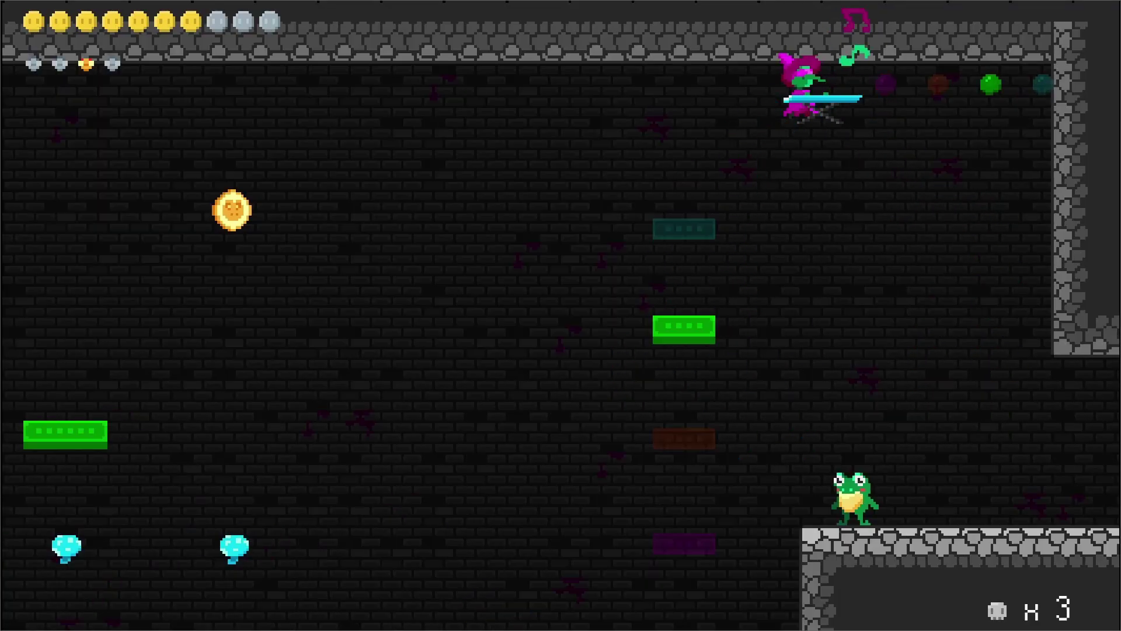
{"action": "key", "text": "space"}
{"action": "key", "text": "Left"}
{"action": "key", "text": "Up"}
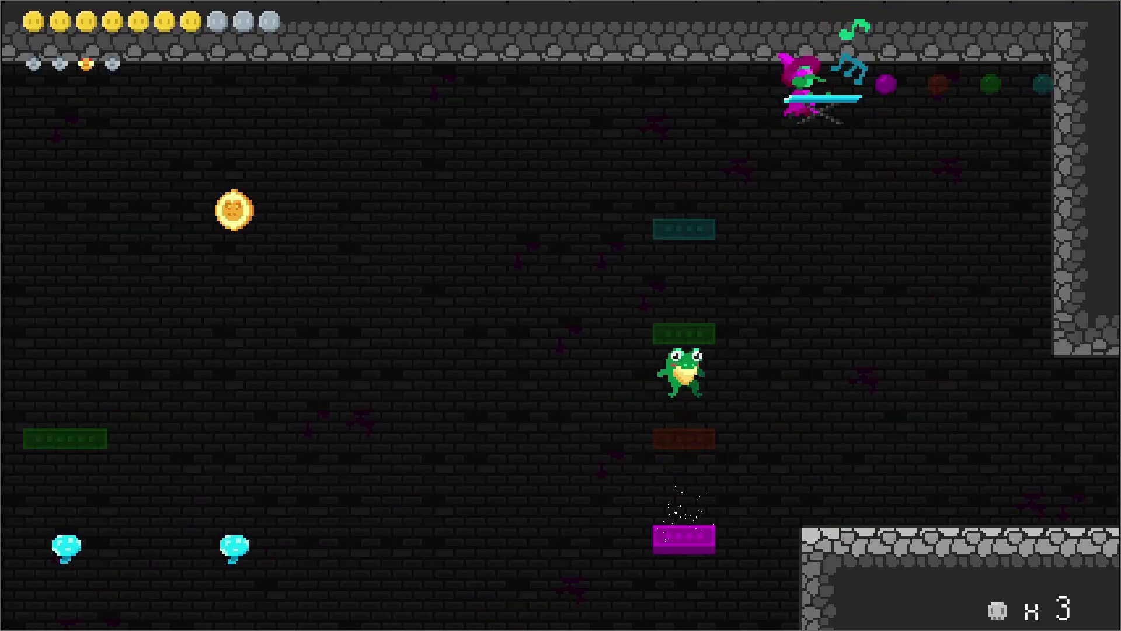
{"action": "key", "text": "Up"}
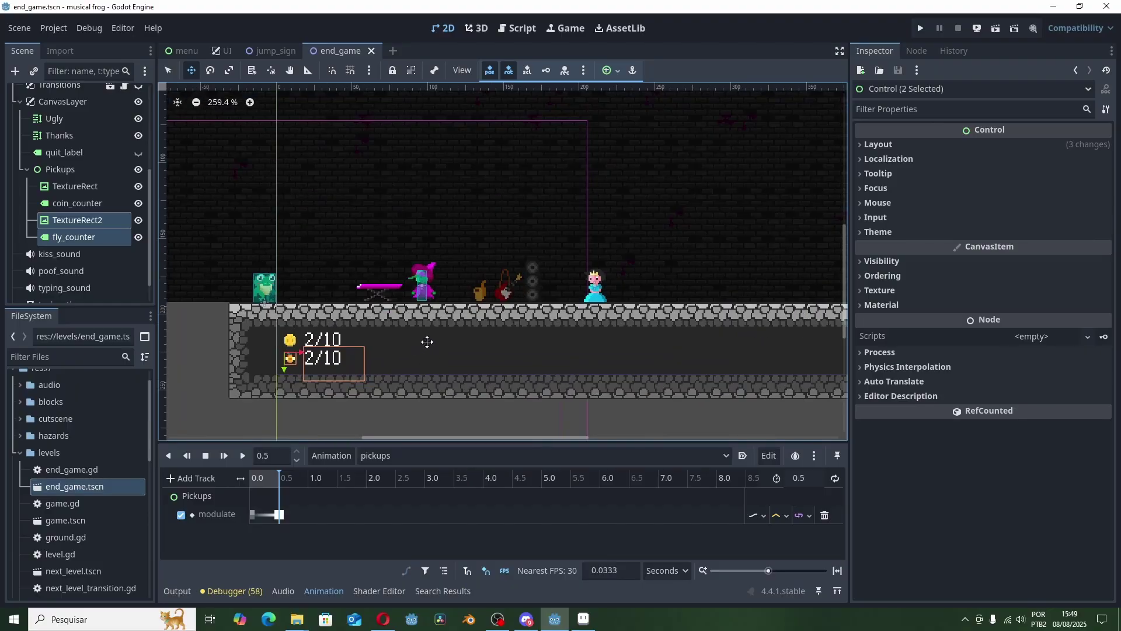
{"action": "scroll", "coordinate": [426, 338], "scroll_direction": "down", "scroll_amount": 2}
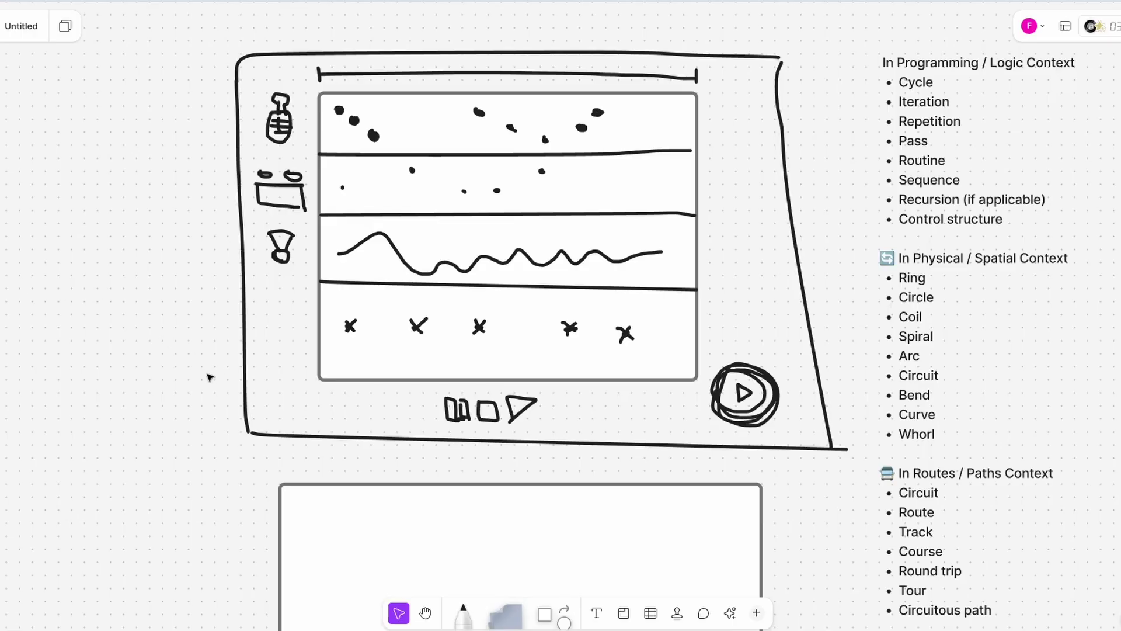
- Examine the whiteboard's interface sketches, platform layouts, loop synonym lists and 2D Rhythm Platformer notes
{"action": "middle_click_drag", "start_coordinate": [180, 371], "coordinate": [84, 320]}
{"action": "middle_click_drag", "start_coordinate": [141, 425], "coordinate": [112, 252]}
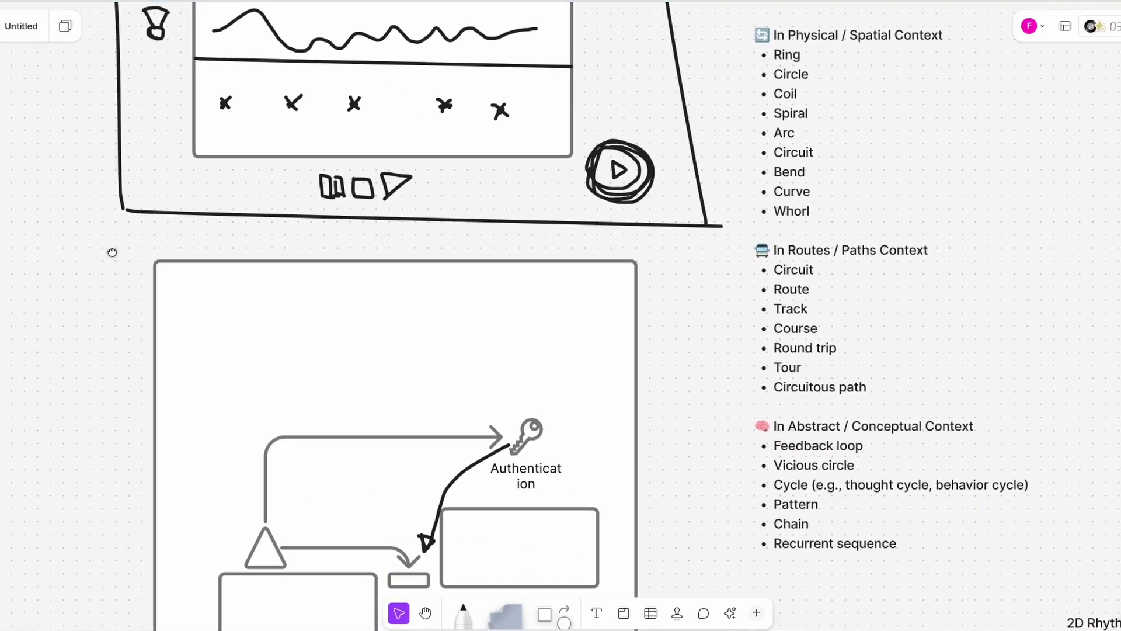
{"action": "scroll", "coordinate": [112, 252], "scroll_direction": "down", "scroll_amount": 2}
{"action": "middle_click_drag", "start_coordinate": [96, 501], "coordinate": [133, 260]}
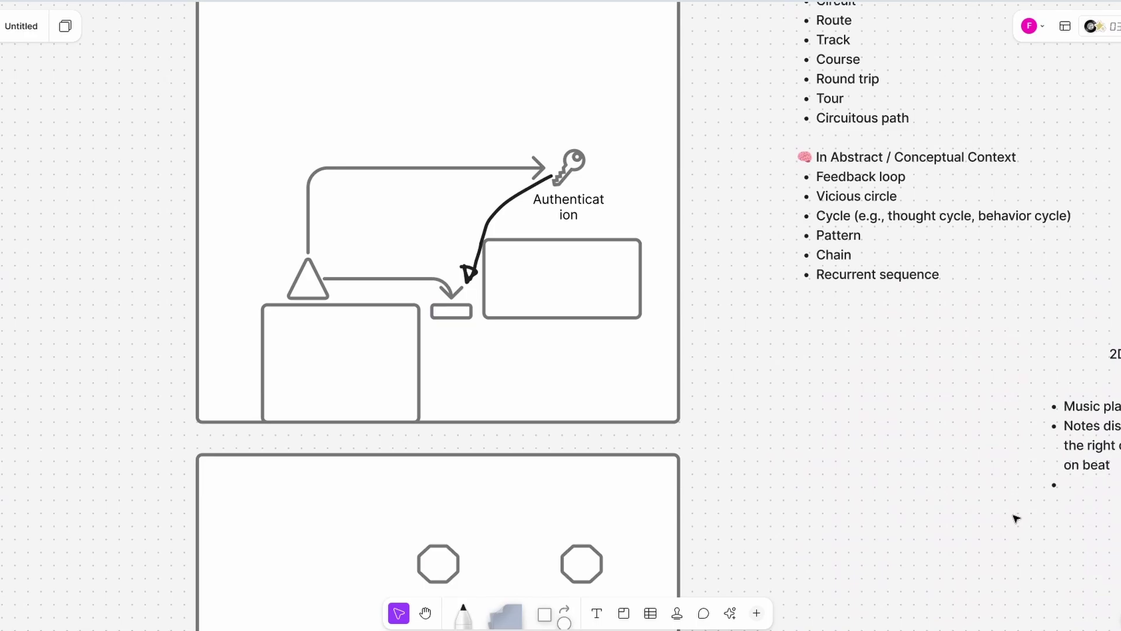
{"action": "scroll", "coordinate": [1017, 519], "scroll_direction": "down", "scroll_amount": 2, "text": "ctrl"}
{"action": "middle_click_drag", "start_coordinate": [1017, 519], "coordinate": [710, 461]}
{"action": "middle_click_drag", "start_coordinate": [630, 236], "coordinate": [786, 464]}
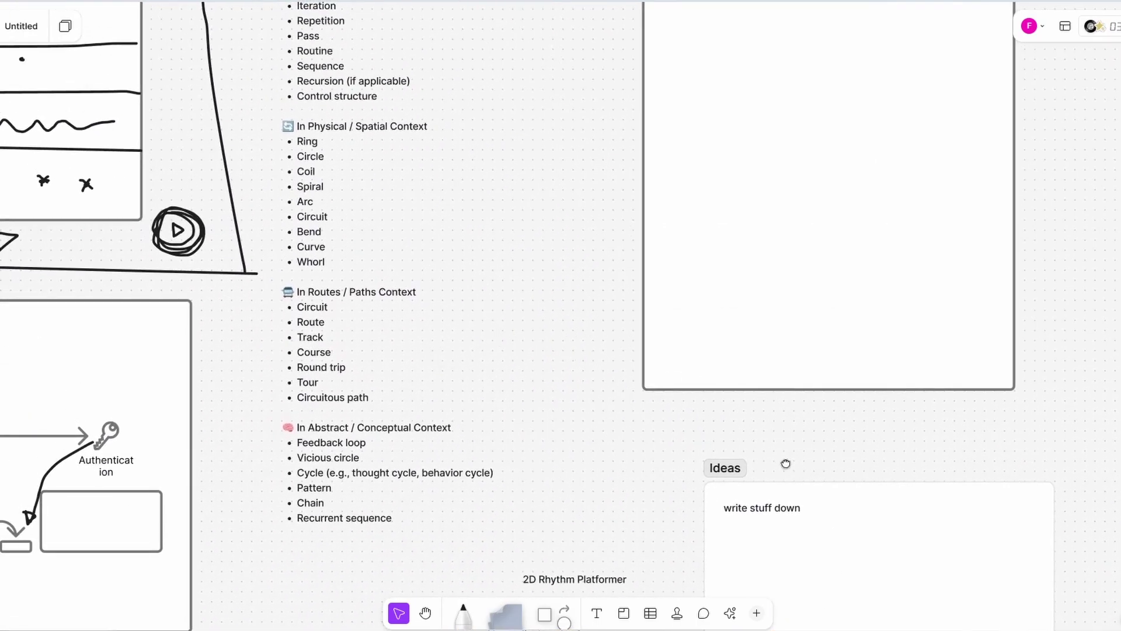
{"action": "middle_click_drag", "start_coordinate": [650, 275], "coordinate": [732, 276]}
{"action": "scroll", "coordinate": [580, 367], "scroll_direction": "up", "scroll_amount": 1, "text": "ctrl"}
{"action": "middle_click_drag", "start_coordinate": [575, 348], "coordinate": [897, 242]}
{"action": "middle_click_drag", "start_coordinate": [619, 342], "coordinate": [707, 212]}
{"action": "scroll", "coordinate": [796, 305], "scroll_direction": "down", "scroll_amount": 3}
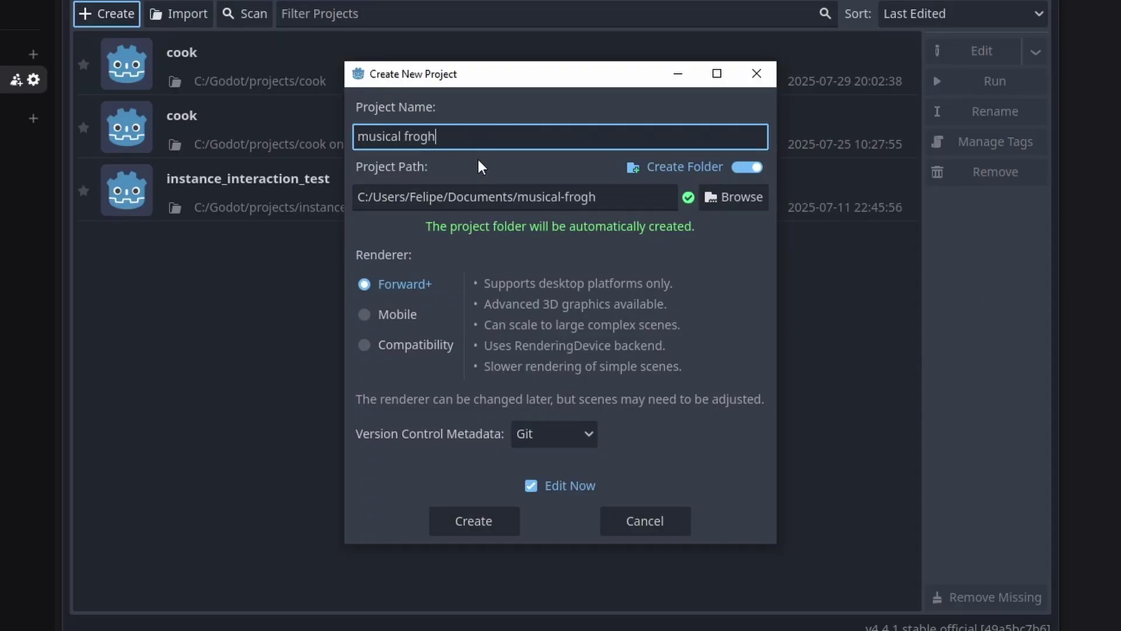
- Correct the new project's name to "musical frog"
{"action": "key", "text": "BackSpace"}
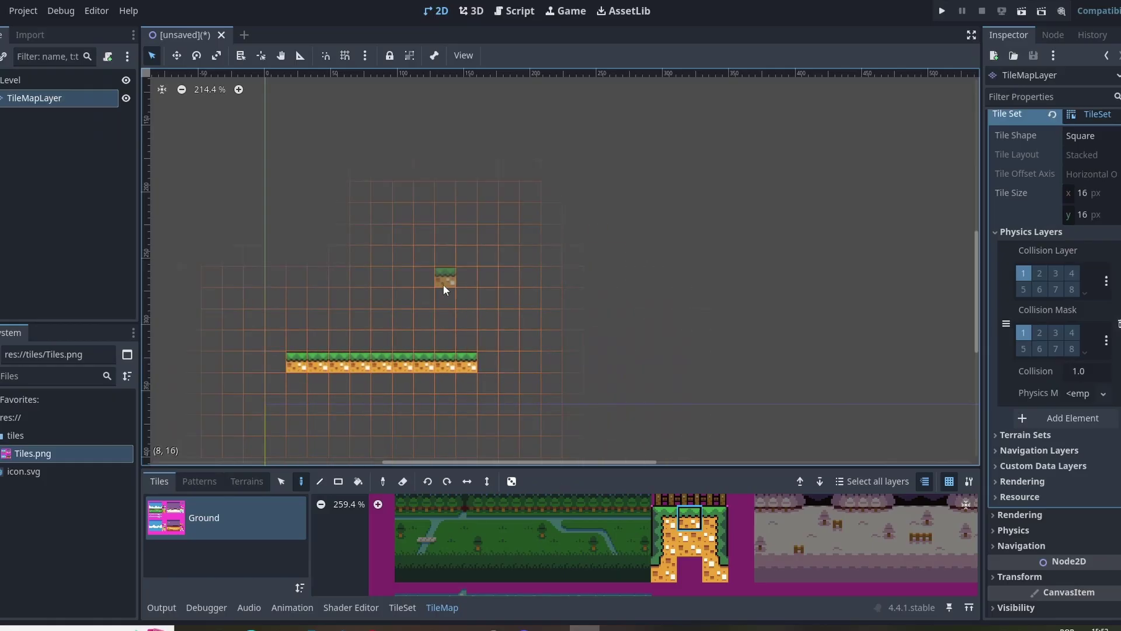
- Inspect the resource properties of the Tiles.png texture and widen the area showing them
{"action": "right_click", "coordinate": [34, 453]}
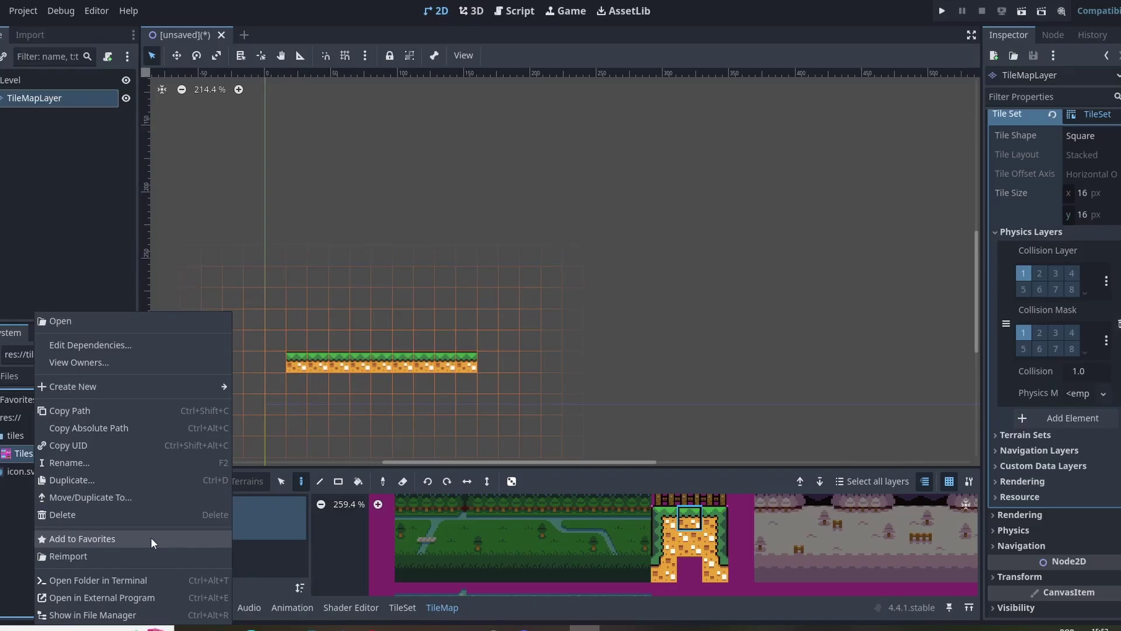
{"action": "left_click", "coordinate": [8, 452]}
{"action": "double_click", "coordinate": [8, 452]}
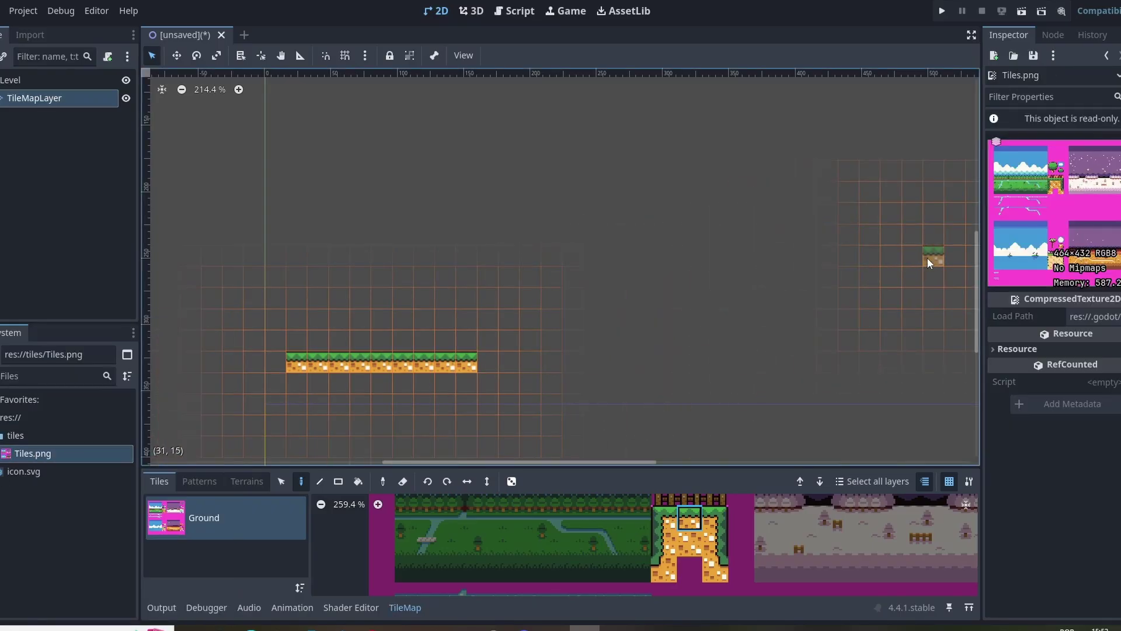
{"action": "left_click", "coordinate": [1031, 349]}
{"action": "left_click", "coordinate": [1024, 351]}
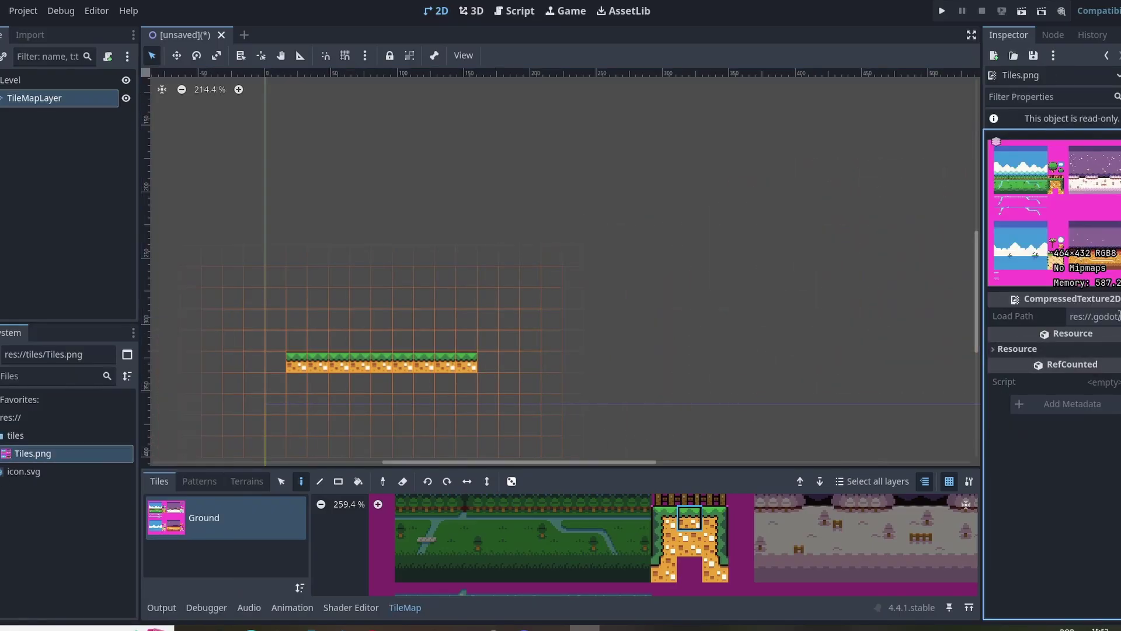
{"action": "left_click_drag", "start_coordinate": [980, 121], "coordinate": [786, 126]}
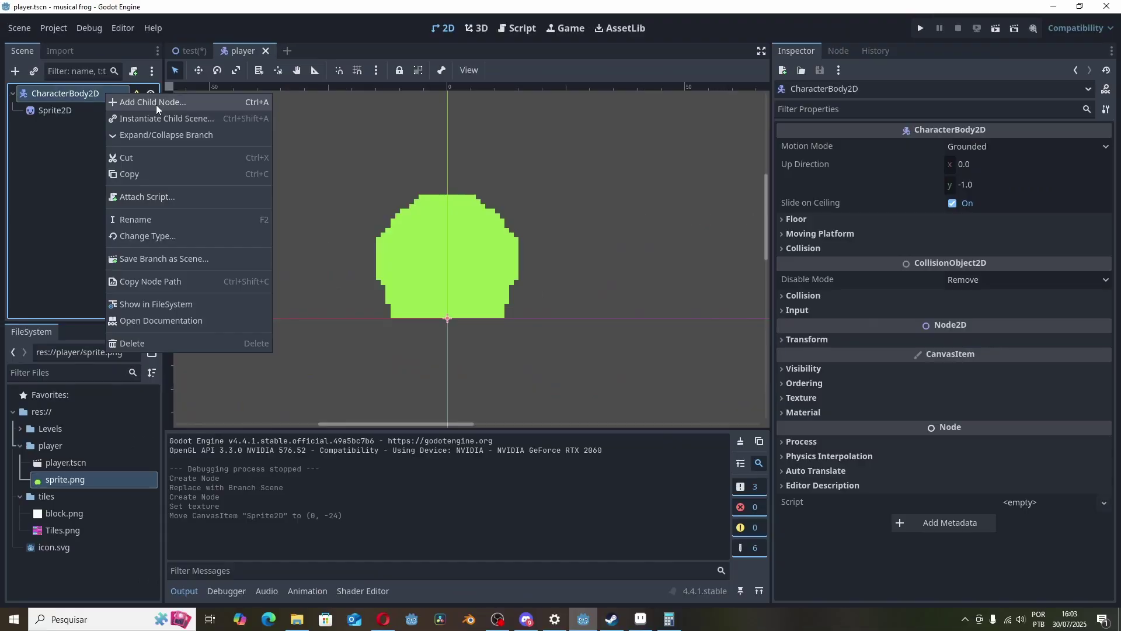
- Add a collision shape as a child node of the player's CharacterBody2D, searching for "collisions"
{"action": "left_click", "coordinate": [155, 103]}
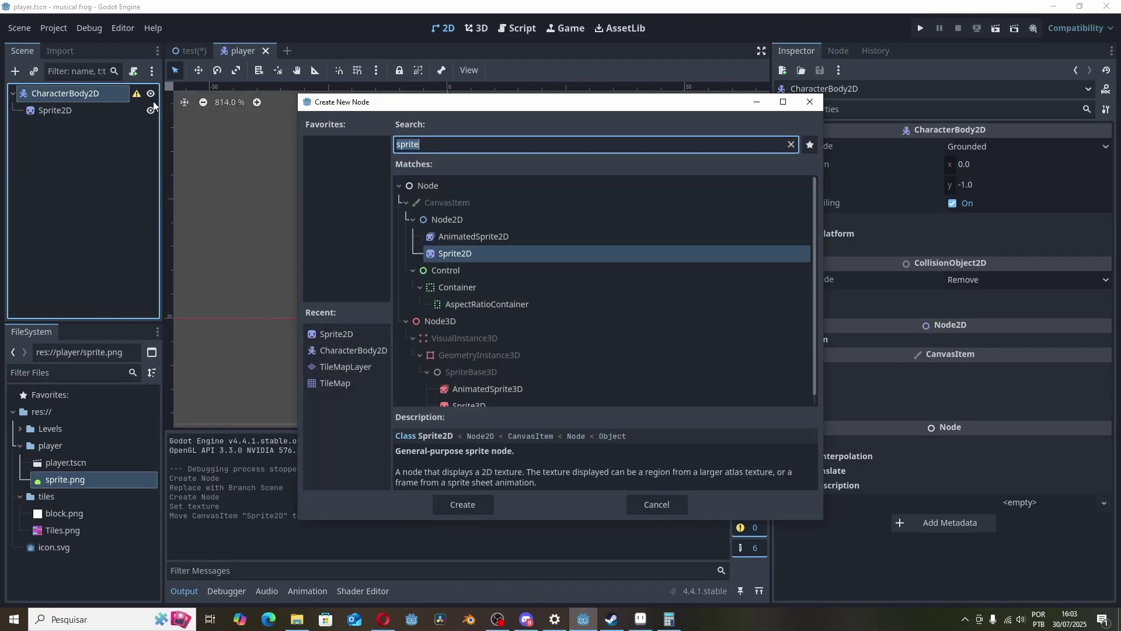
{"action": "type", "text": "collisions"}
{"action": "key", "text": "Return"}
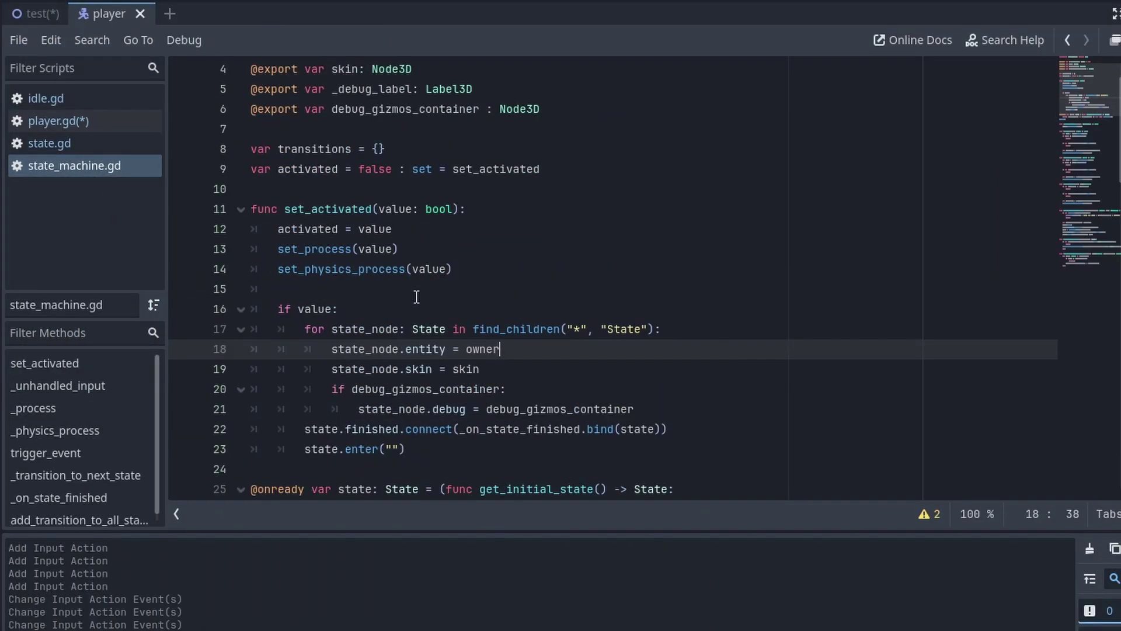
- Open player.gd and remove the four surplus blank lines above the _ready function
{"action": "left_click", "coordinate": [75, 127]}
{"action": "scroll", "coordinate": [584, 280], "scroll_direction": "up", "scroll_amount": 2}
{"action": "right_click", "coordinate": [1, 139]}
{"action": "left_click", "coordinate": [440, 196]}
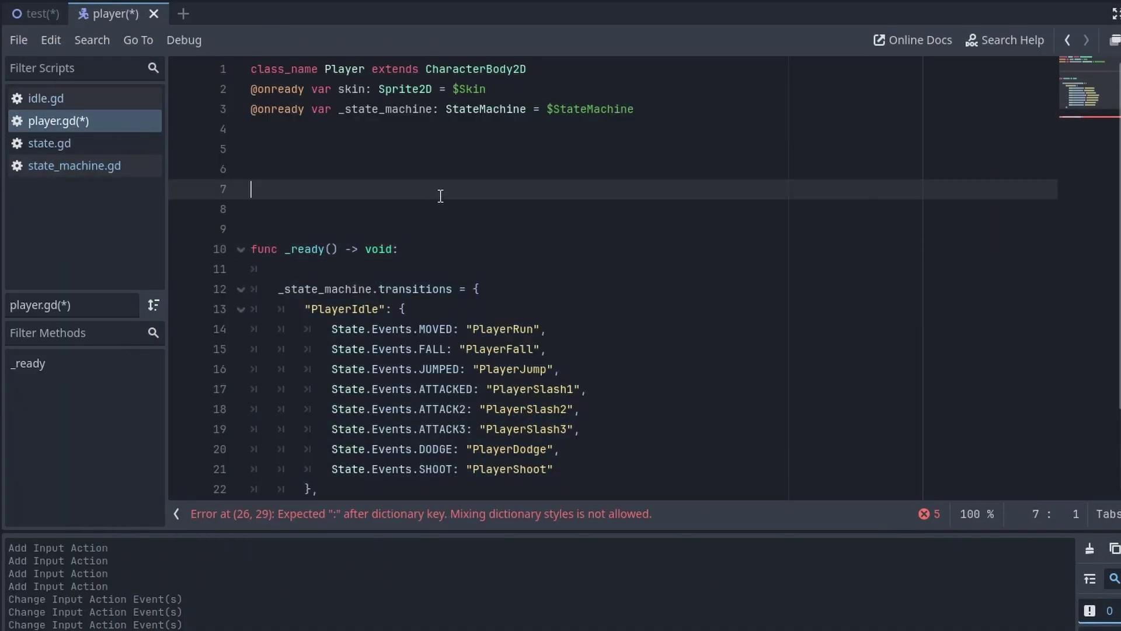
{"action": "key", "text": "BackSpace"}
{"action": "key", "text": "BackSpace"}
{"action": "key", "text": "BackSpace"}
{"action": "key", "text": "BackSpace"}
- Reduce the transitions dictionary to a PlayerIdle entry containing only State.Events.MOVED: "PlayerRun", and close its brace
{"action": "left_click", "coordinate": [571, 388]}
{"action": "left_click_drag", "start_coordinate": [571, 388], "coordinate": [552, 250]}
{"action": "key", "text": "BackSpace"}
{"action": "left_click", "coordinate": [378, 263]}
{"action": "key", "text": "Return"}
{"action": "type", "text": "}"}
{"action": "left_click", "coordinate": [405, 260]}
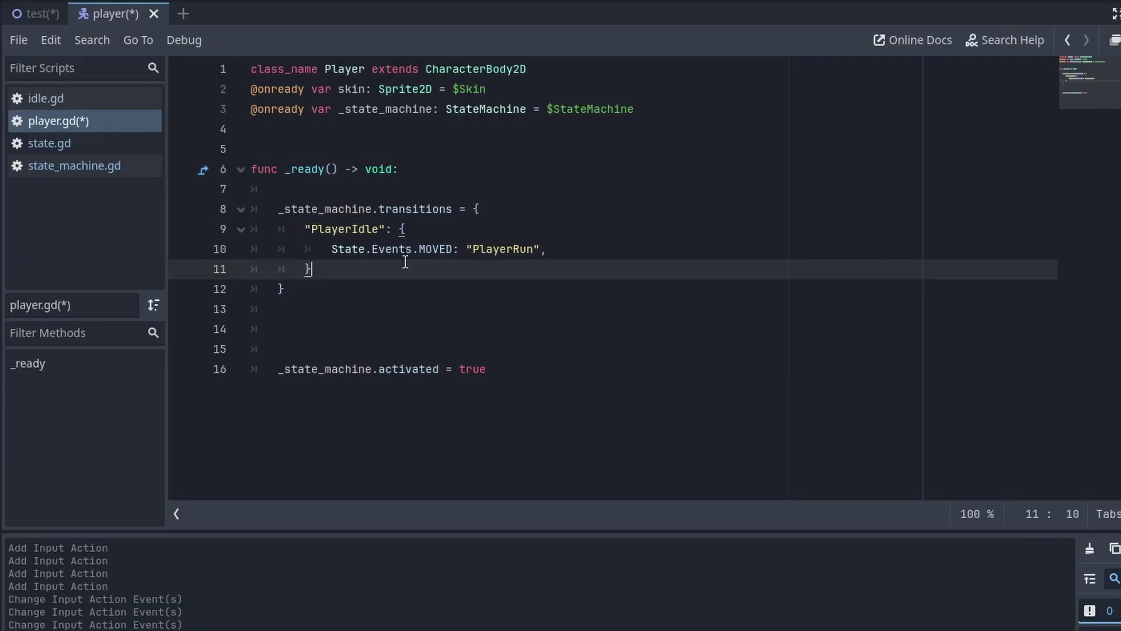
- Add a "PlayerRun" entry copied from PlayerIdle to the transitions dictionary, replacing its State.Events.MOVED target with "Player"
{"action": "type", "text": ","}
{"action": "key", "text": "Return"}
{"action": "type", "text": "\"PlayerIdle\": { \t\t\tState.Events.MOVED: \"PlayerRun\", \t\t}"}
{"action": "double_click", "coordinate": [362, 286]}
{"action": "type", "text": "PlayerRun"}
{"action": "double_click", "coordinate": [486, 309]}
{"action": "type", "text": "Player"}
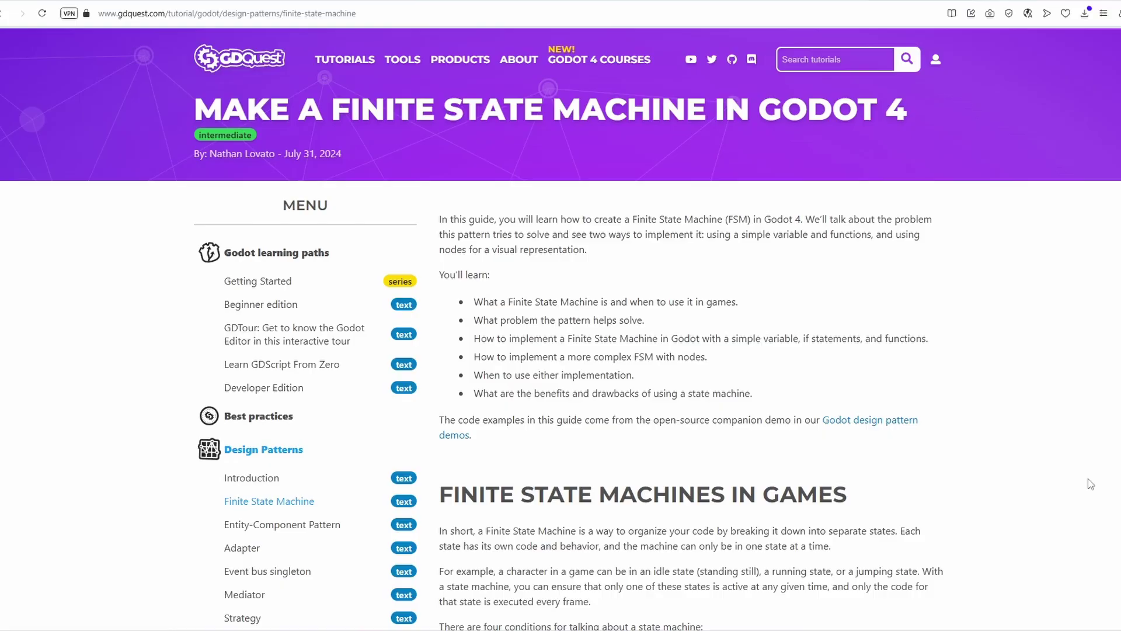
- Read GDQuest's guide on making a finite state machine in Godot 4, through the idle, running and jumping diagram
{"action": "scroll", "coordinate": [1076, 445], "scroll_direction": "up", "scroll_amount": 2}
{"action": "scroll", "coordinate": [1082, 509], "scroll_direction": "down", "scroll_amount": 2}
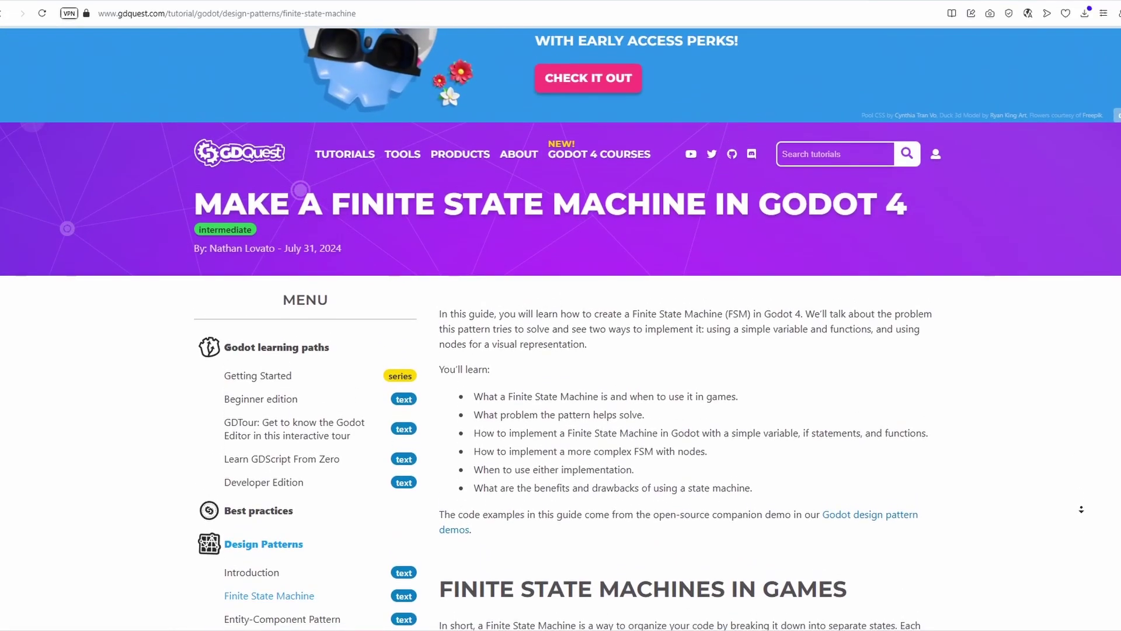
{"action": "scroll", "coordinate": [1083, 532], "scroll_direction": "down", "scroll_amount": 8}
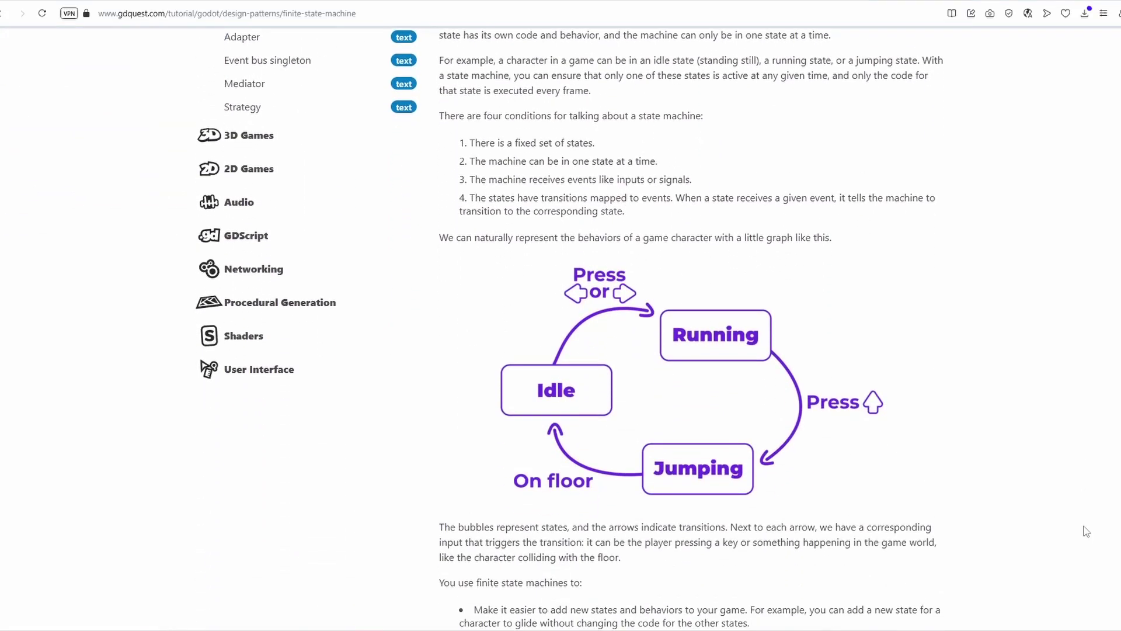
{"action": "scroll", "coordinate": [1070, 525], "scroll_direction": "down", "scroll_amount": 6}
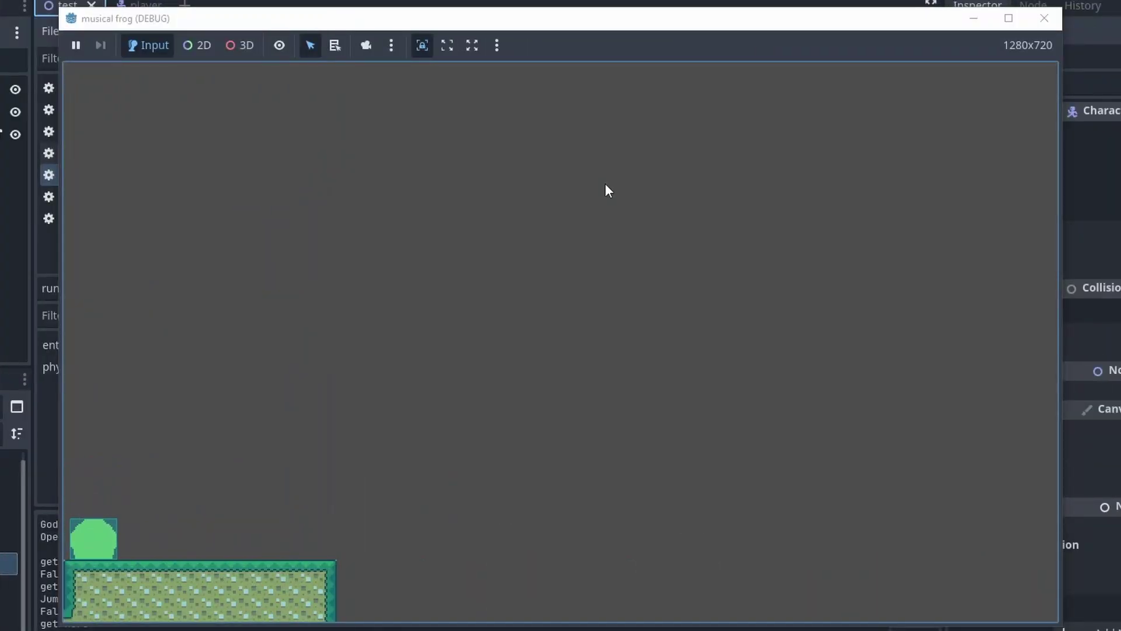
- Test the player's running and jumping in both directions on the grass platform in the running game
{"action": "key", "text": "Right"}
{"action": "key", "text": "Up"}
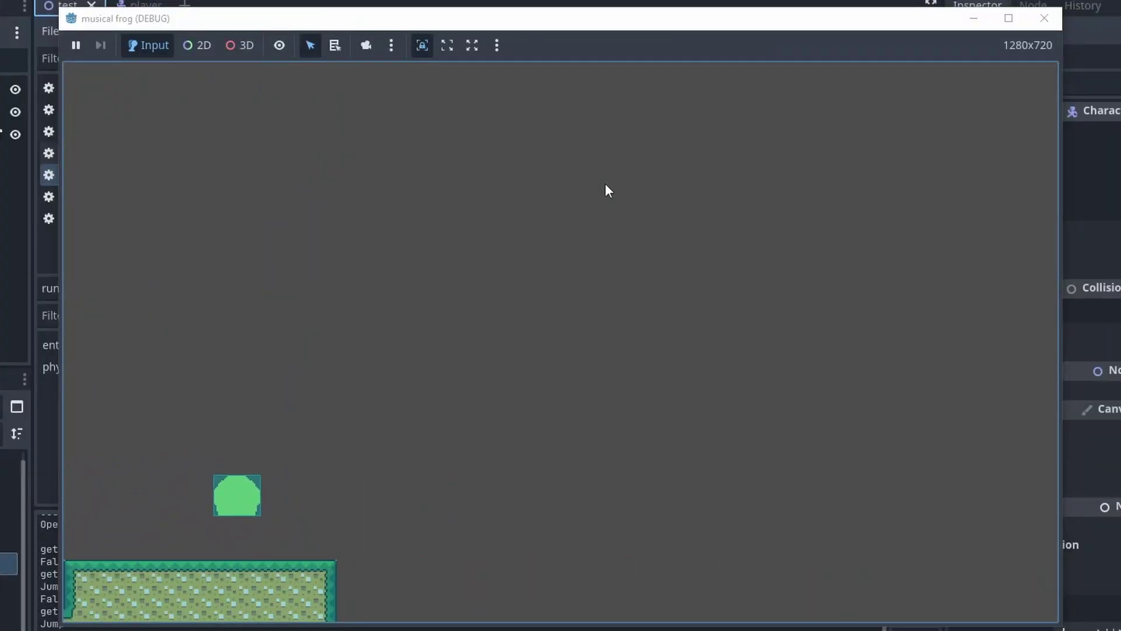
{"action": "key", "text": "Left"}
{"action": "key", "text": "space"}
{"action": "key", "text": "Right"}
{"action": "key", "text": "space"}
{"action": "key", "text": "Left"}
{"action": "key", "text": "space"}
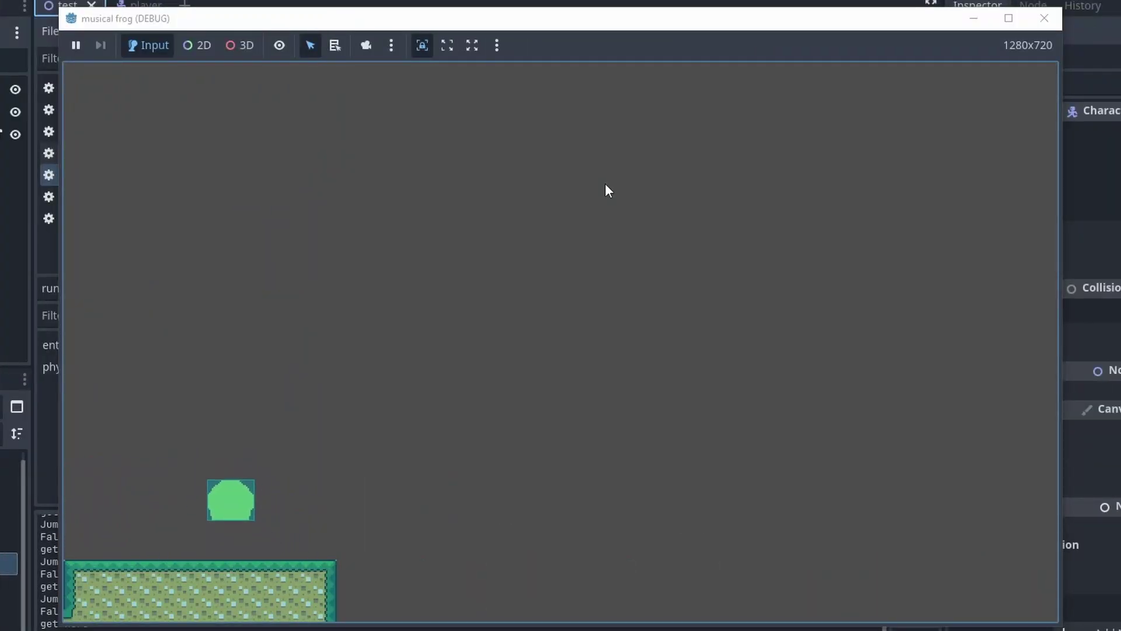
{"action": "key", "text": "Right"}
{"action": "key", "text": "space"}
{"action": "key", "text": "space"}
{"action": "key", "text": "Left"}
{"action": "key", "text": "space"}
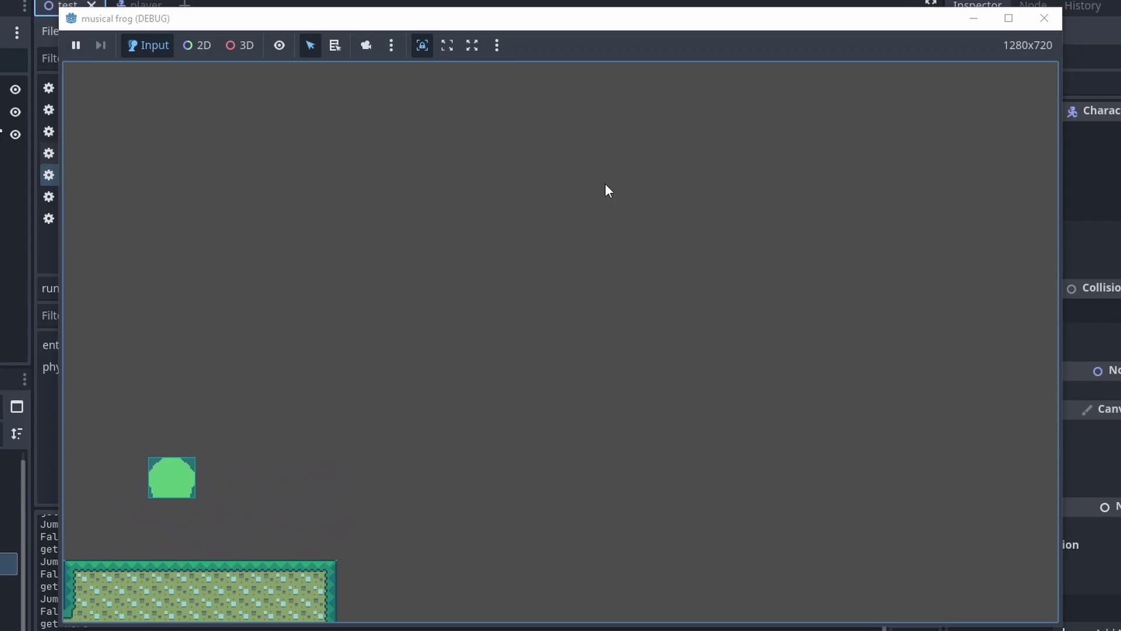
{"action": "key", "text": "Right"}
{"action": "key", "text": "space"}
{"action": "key", "text": "Right"}
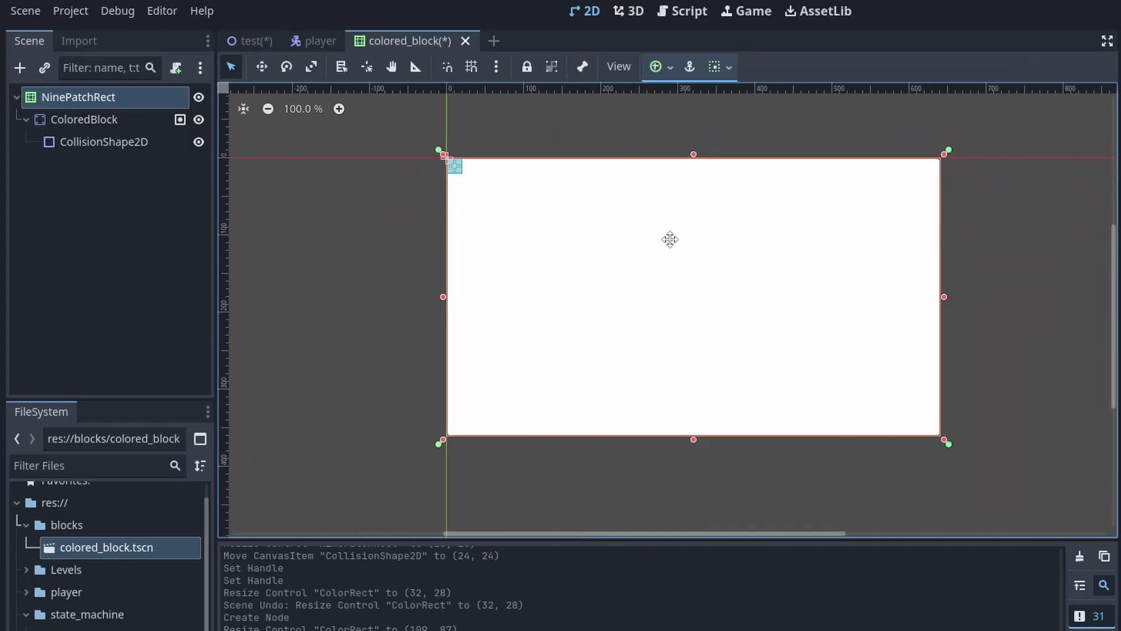
- Undo the full-size layout change on the NinePatchRect root of the colored_block scene
{"action": "key", "text": "ctrl+z"}
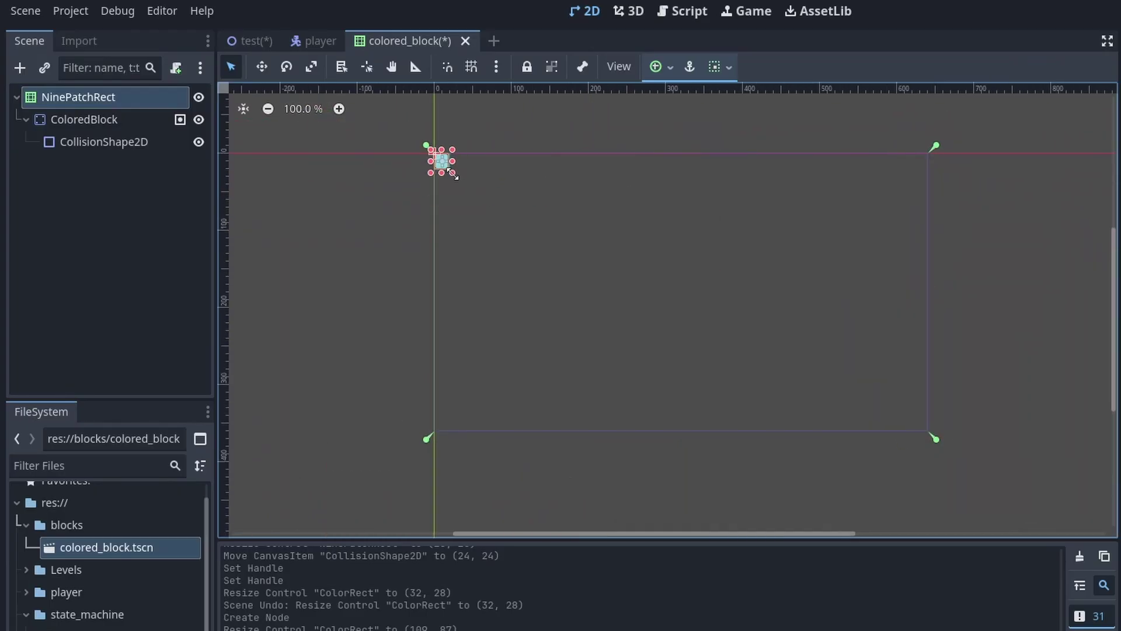
{"action": "scroll", "coordinate": [447, 212], "scroll_direction": "up", "scroll_amount": 20}
{"action": "middle_click_drag", "start_coordinate": [483, 312], "coordinate": [509, 303]}
{"action": "left_click", "coordinate": [661, 67]}
{"action": "left_click", "coordinate": [750, 210]}
{"action": "key", "text": "ctrl+z"}
- Enable both horizontal and vertical Expand in the NinePatchRect's container sizing
{"action": "left_click", "coordinate": [721, 67]}
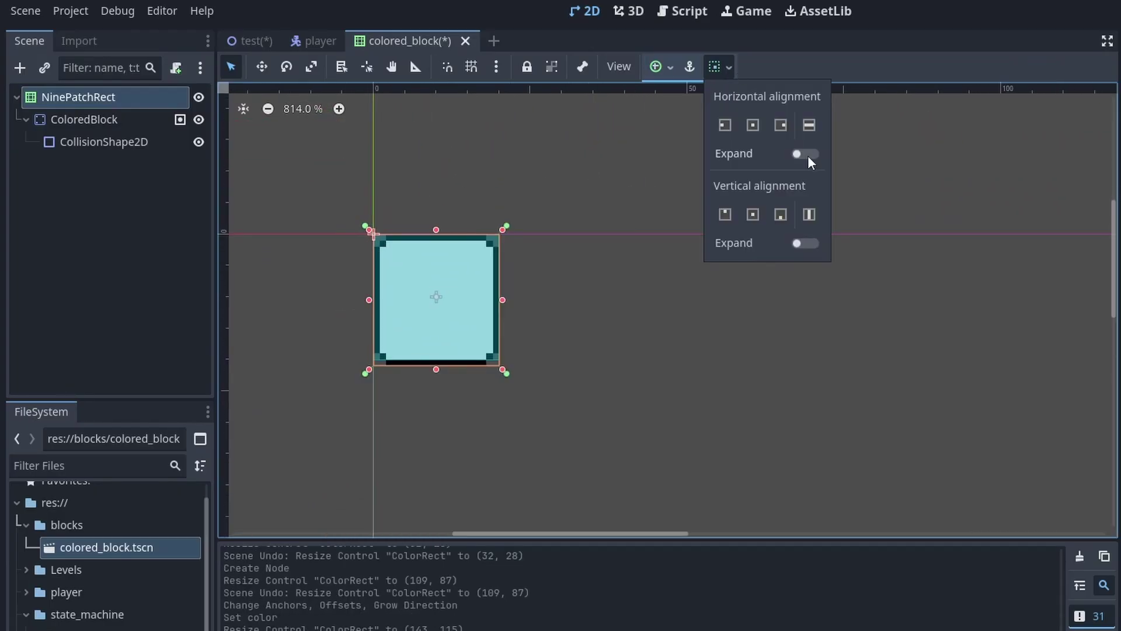
{"action": "left_click", "coordinate": [807, 154]}
{"action": "left_click", "coordinate": [804, 243]}
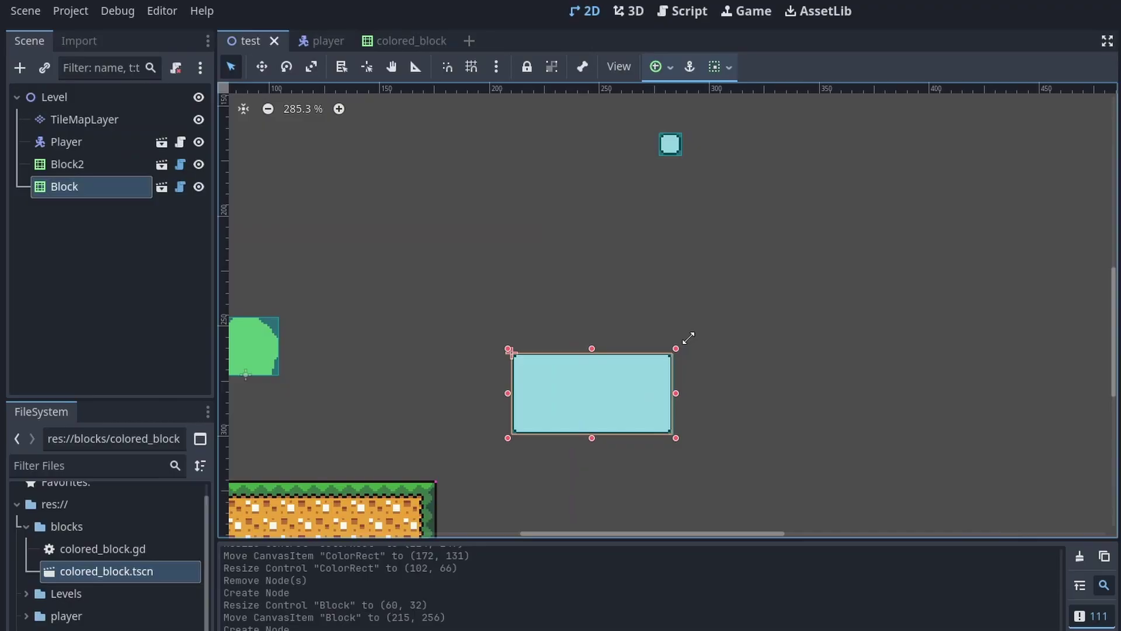
- Stretch the large Block in the test scene vertically into a taller rectangle
{"action": "left_click_drag", "start_coordinate": [678, 347], "coordinate": [684, 246]}
{"action": "left_click", "coordinate": [808, 298]}
{"action": "scroll", "coordinate": [705, 334], "scroll_direction": "down", "scroll_amount": 3}
{"action": "middle_click_drag", "start_coordinate": [566, 346], "coordinate": [628, 333]}
{"action": "scroll", "coordinate": [638, 329], "scroll_direction": "down", "scroll_amount": 2}
{"action": "left_click_drag", "start_coordinate": [674, 323], "coordinate": [680, 381]}
- Try the Red and Blue types on Block2 and settle on Green as its Type
{"action": "left_click", "coordinate": [725, 205]}
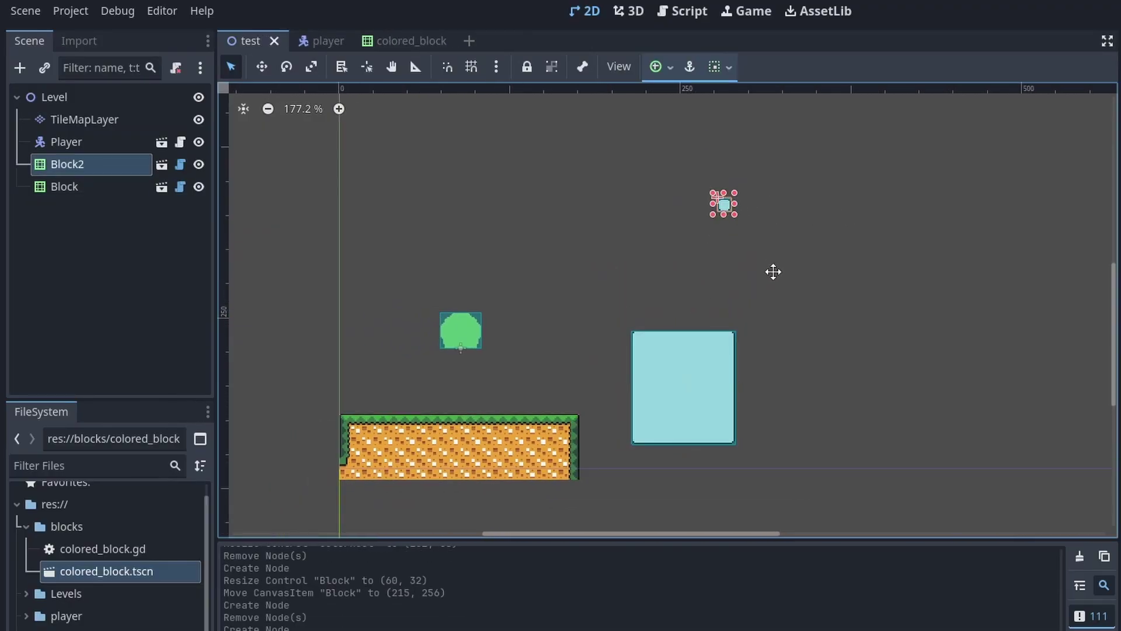
{"action": "left_click", "coordinate": [905, 208]}
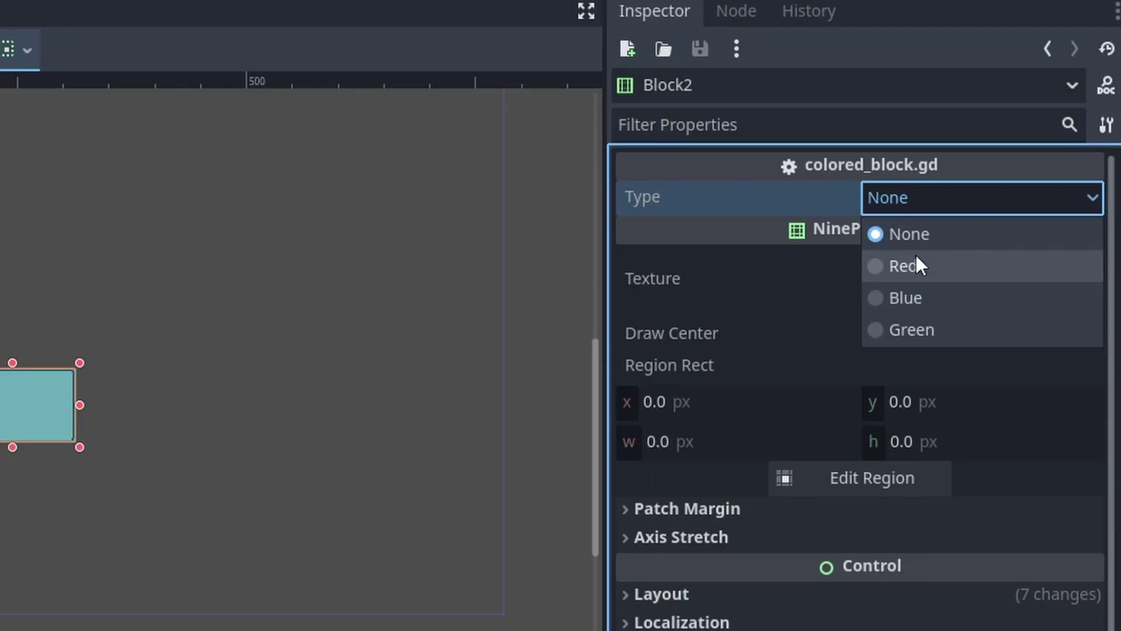
{"action": "left_click", "coordinate": [915, 258]}
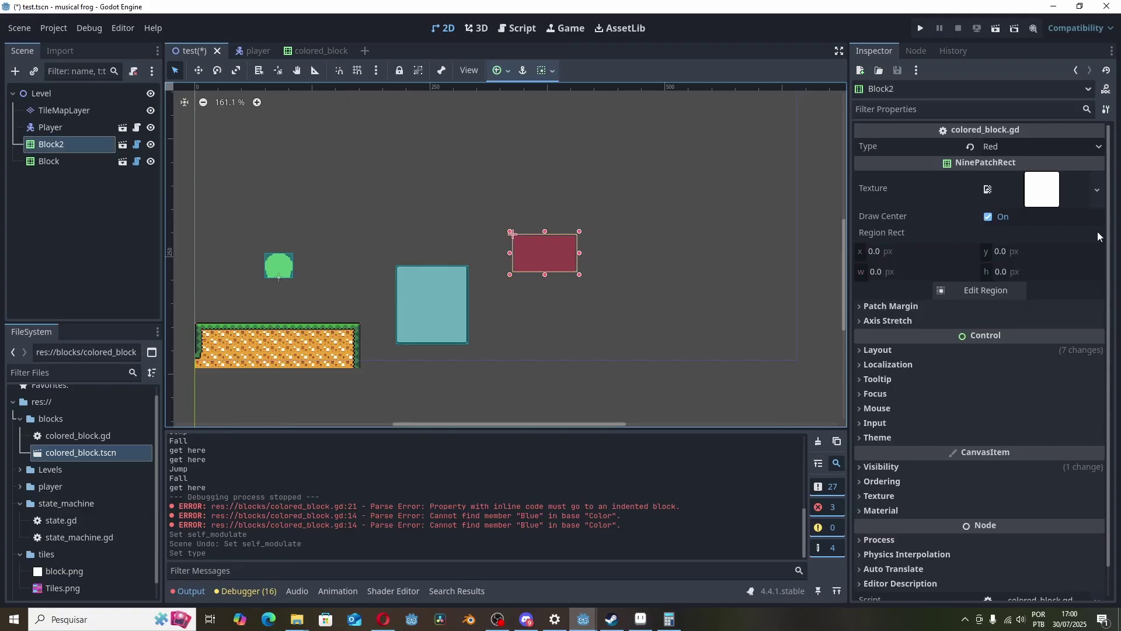
{"action": "left_click", "coordinate": [1031, 151]}
{"action": "left_click", "coordinate": [1016, 195]}
{"action": "left_click", "coordinate": [1026, 150]}
{"action": "left_click", "coordinate": [1005, 214]}
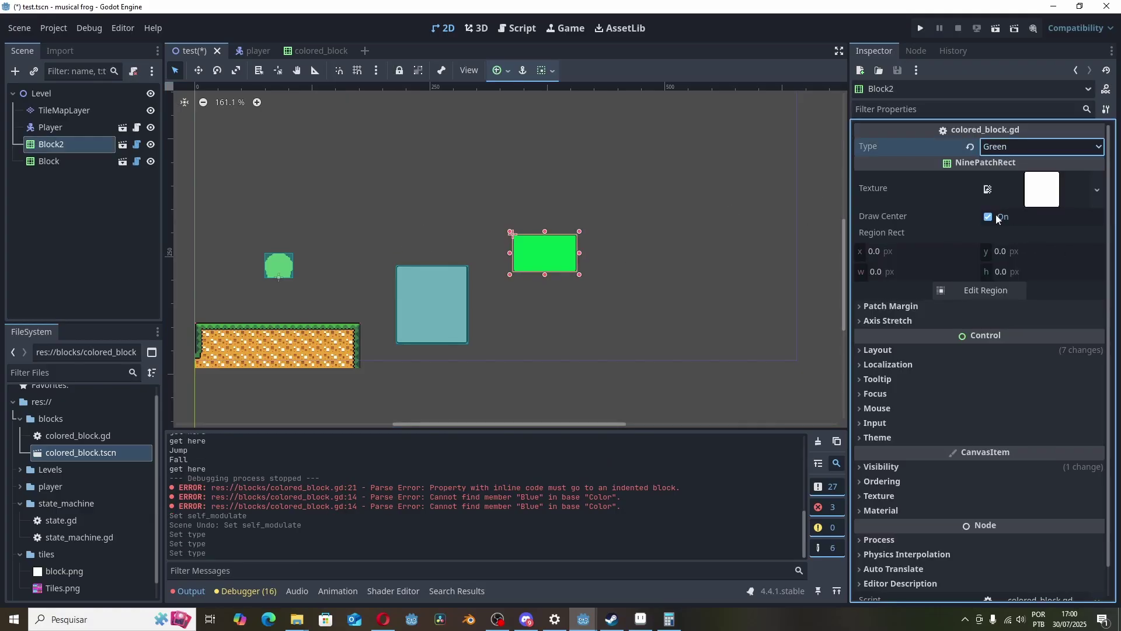
{"action": "left_click", "coordinate": [594, 233]}
{"action": "scroll", "coordinate": [541, 251], "scroll_direction": "up", "scroll_amount": 6}
- Test jumping the player from the ground platform across the coloured and grey blocks in the running level
{"action": "key", "text": "Right"}
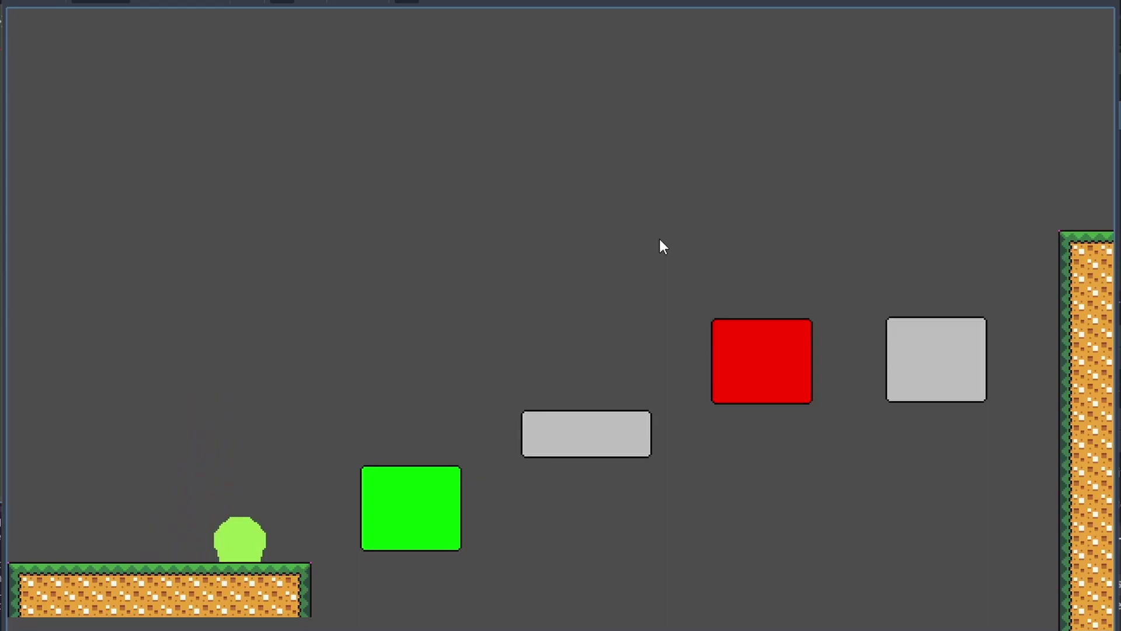
{"action": "key", "text": "space"}
{"action": "key", "text": "space"}
{"action": "key", "text": "Left"}
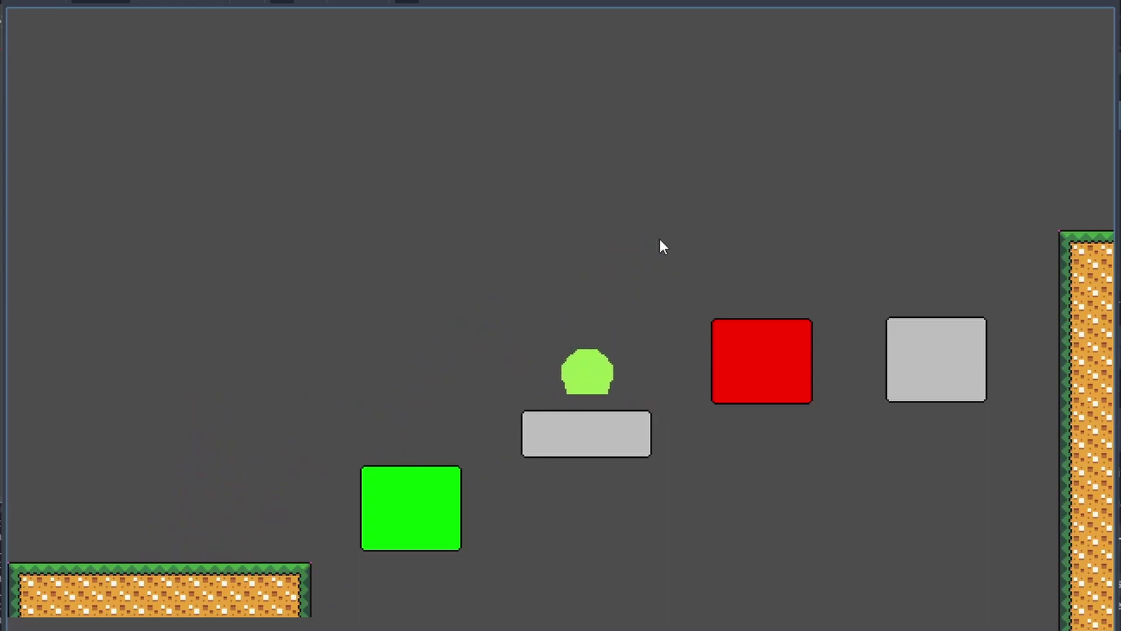
{"action": "key", "text": "space"}
{"action": "key", "text": "Right"}
{"action": "key", "text": "space"}
{"action": "key", "text": "space"}
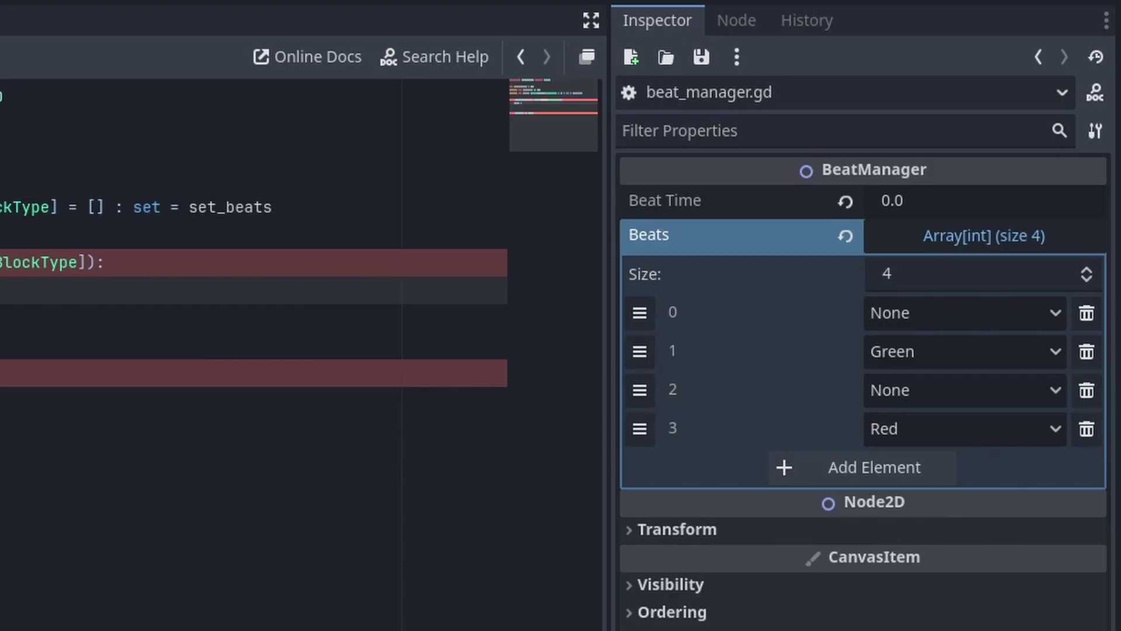
- In set_beats, insert a loop over beats_node.get_children() that calls child.queue_free() before the existing beats loop
{"action": "key", "text": "Return"}
{"action": "key", "text": "Down"}
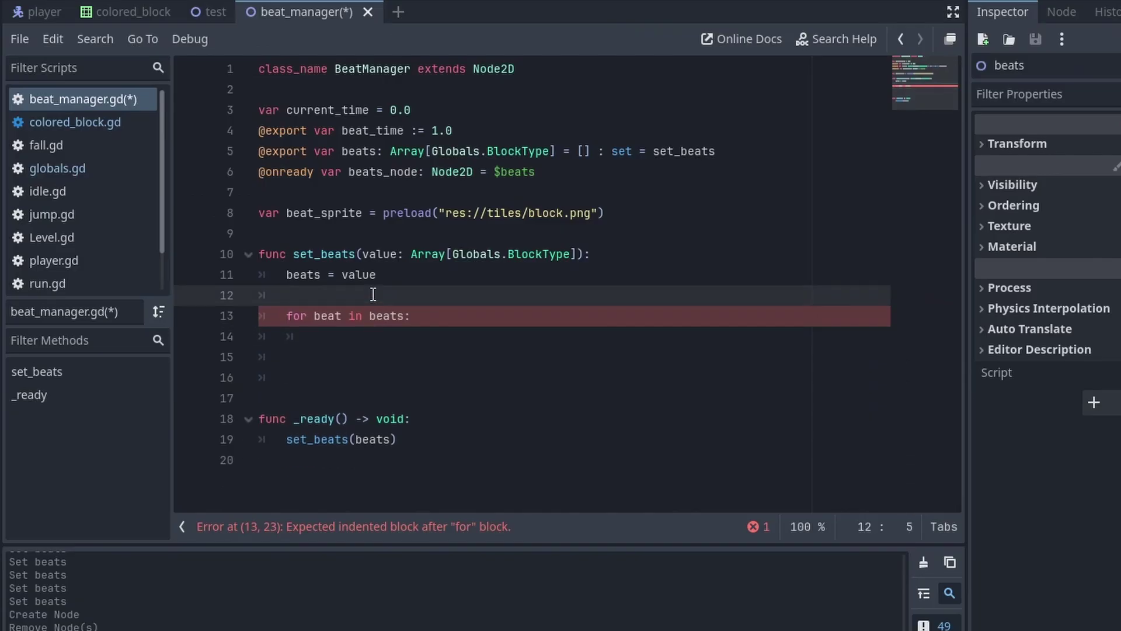
{"action": "key", "text": "Return"}
{"action": "key", "text": "Return"}
{"action": "key", "text": "Return"}
{"action": "key", "text": "Up"}
{"action": "key", "text": "Up"}
{"action": "type", "text": "for i in beats_node.get_chuk"}
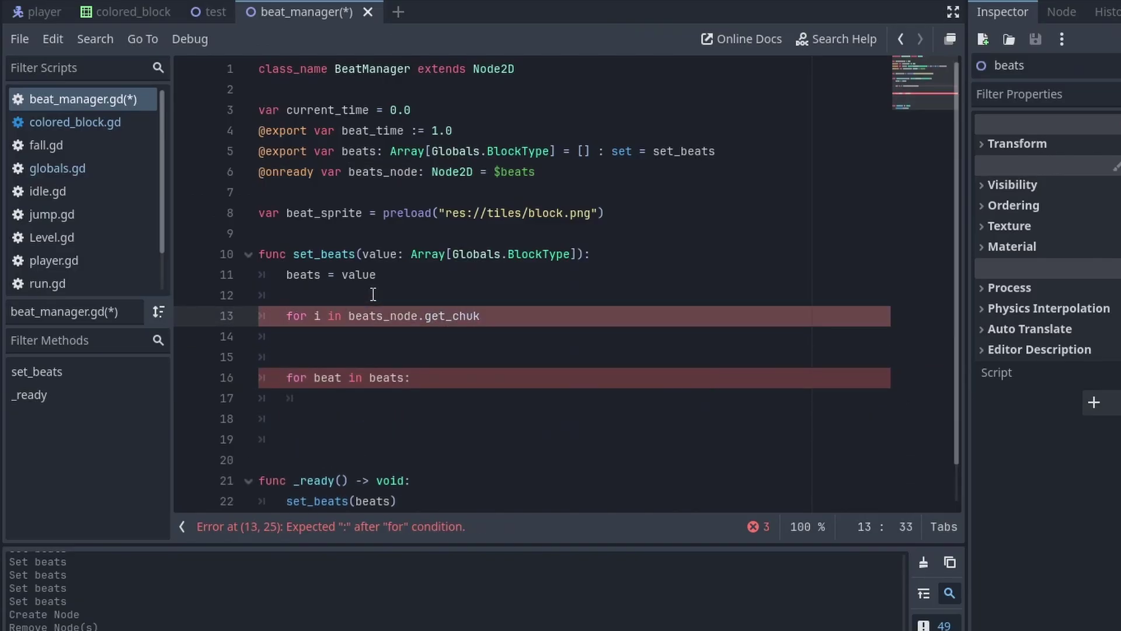
{"action": "double_click", "coordinate": [317, 315]}
{"action": "type", "text": "child"}
{"action": "key", "text": "End"}
{"action": "key", "text": "BackSpace"}
{"action": "key", "text": "BackSpace"}
{"action": "type", "text": "ildren():"}
{"action": "key", "text": "Return"}
{"action": "type", "text": "child.queue_free()"}
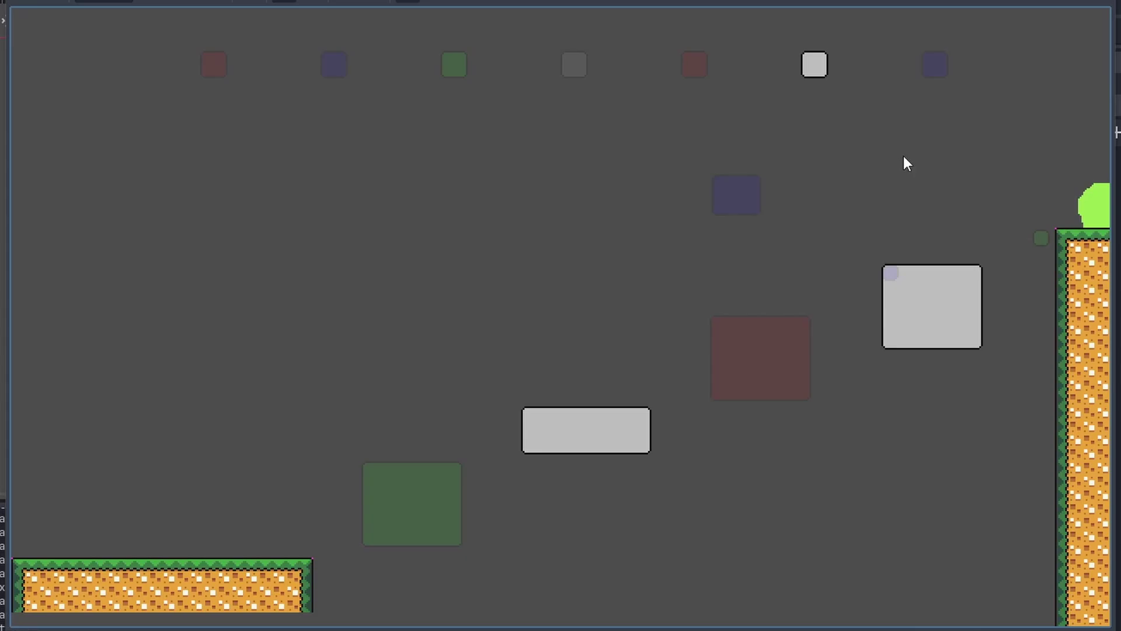
- Test jumping the player from the ground platform onto the green block and across the grey and red blocks on the beat
{"action": "key", "text": "Right"}
{"action": "key", "text": "space"}
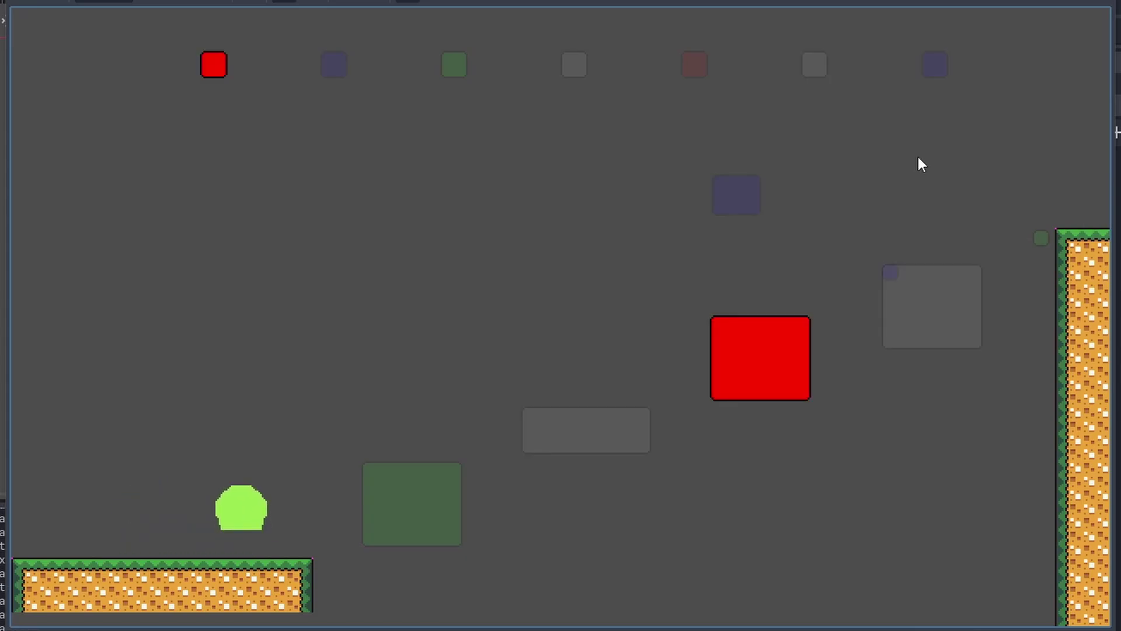
{"action": "key", "text": "Left"}
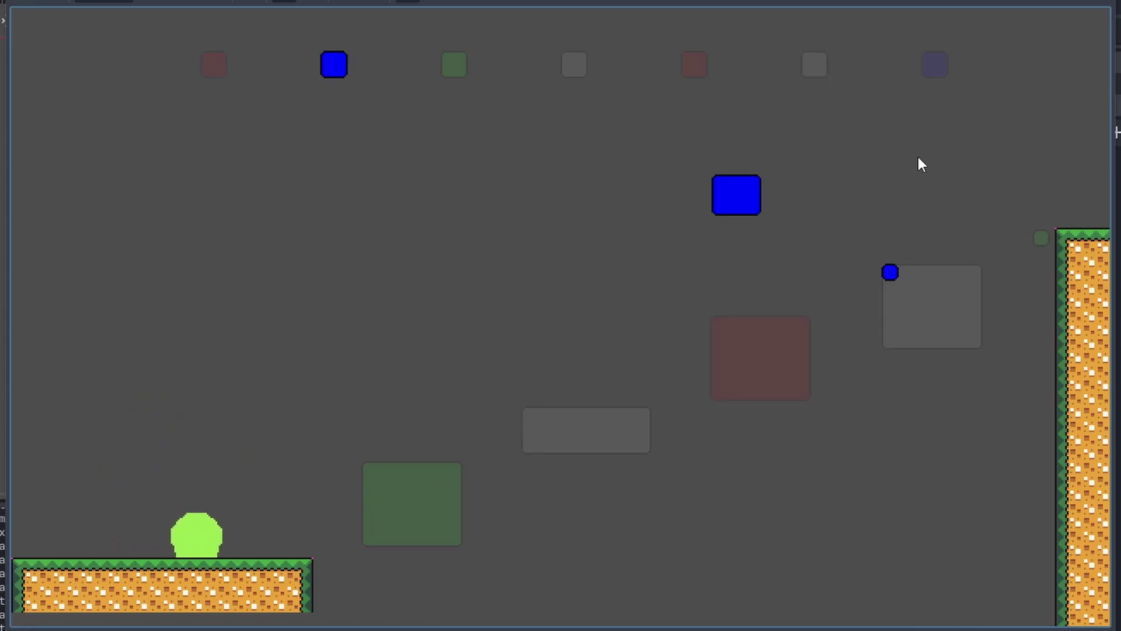
{"action": "key", "text": "space"}
{"action": "key", "text": "Right"}
{"action": "key", "text": "space"}
{"action": "key", "text": "Right"}
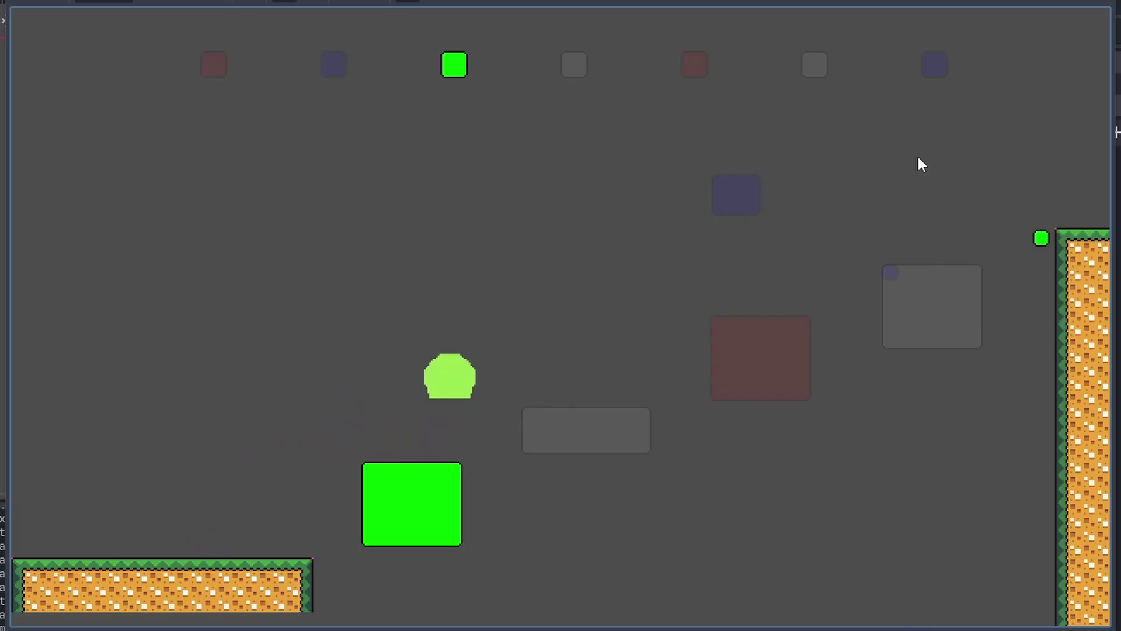
{"action": "key", "text": "Right"}
{"action": "key", "text": "space"}
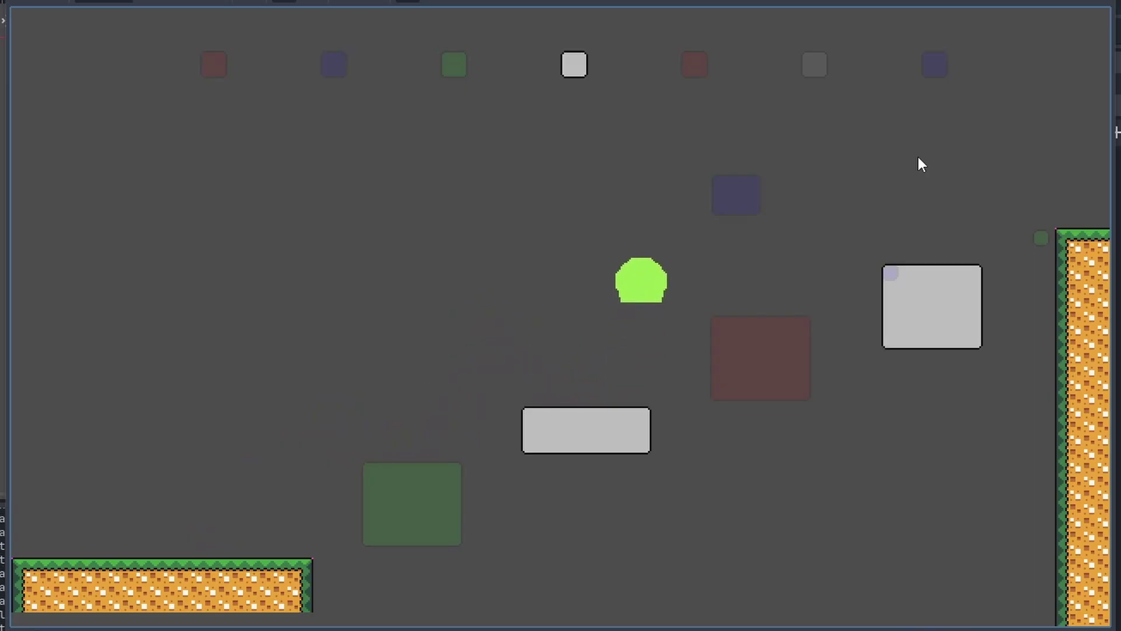
{"action": "key", "text": "space"}
{"action": "key", "text": "Right"}
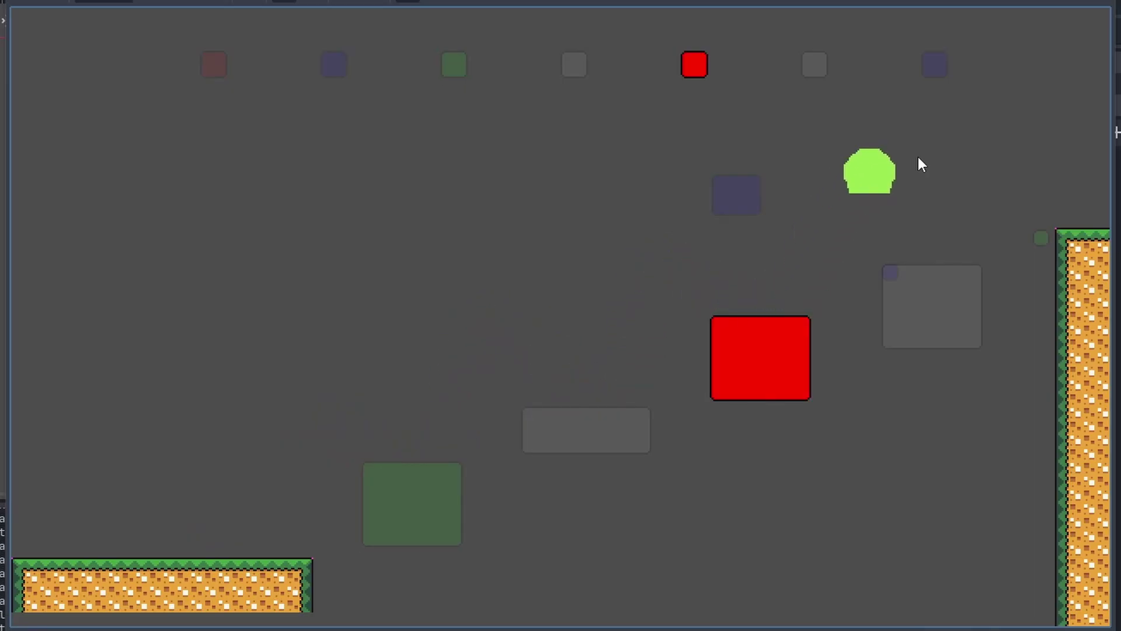
- Test jumping the player from the red block over the large grey block onto the tall ground platform
{"action": "key", "text": "Left"}
{"action": "key", "text": "space"}
{"action": "key", "text": "Left"}
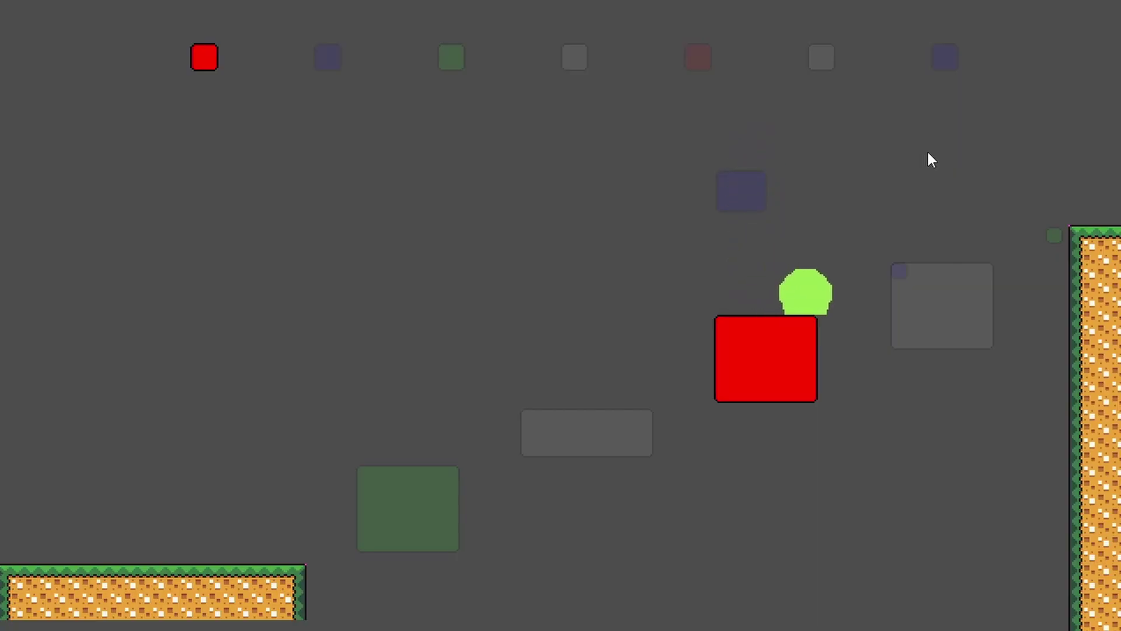
{"action": "key", "text": "space"}
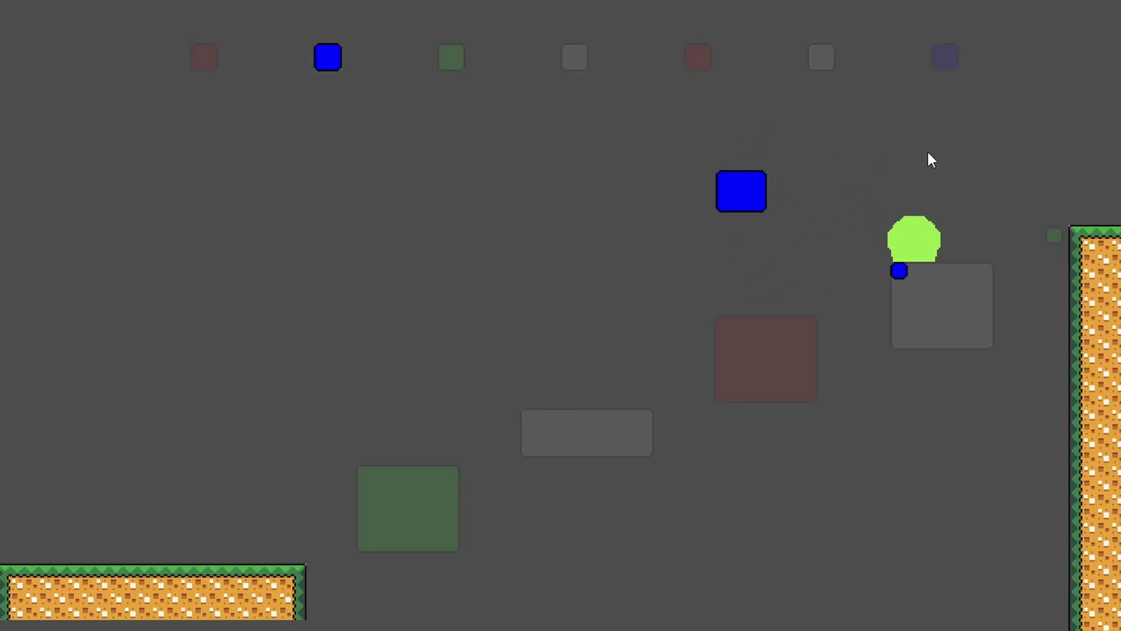
{"action": "key", "text": "space"}
{"action": "key", "text": "Right"}
{"action": "key", "text": "Right"}
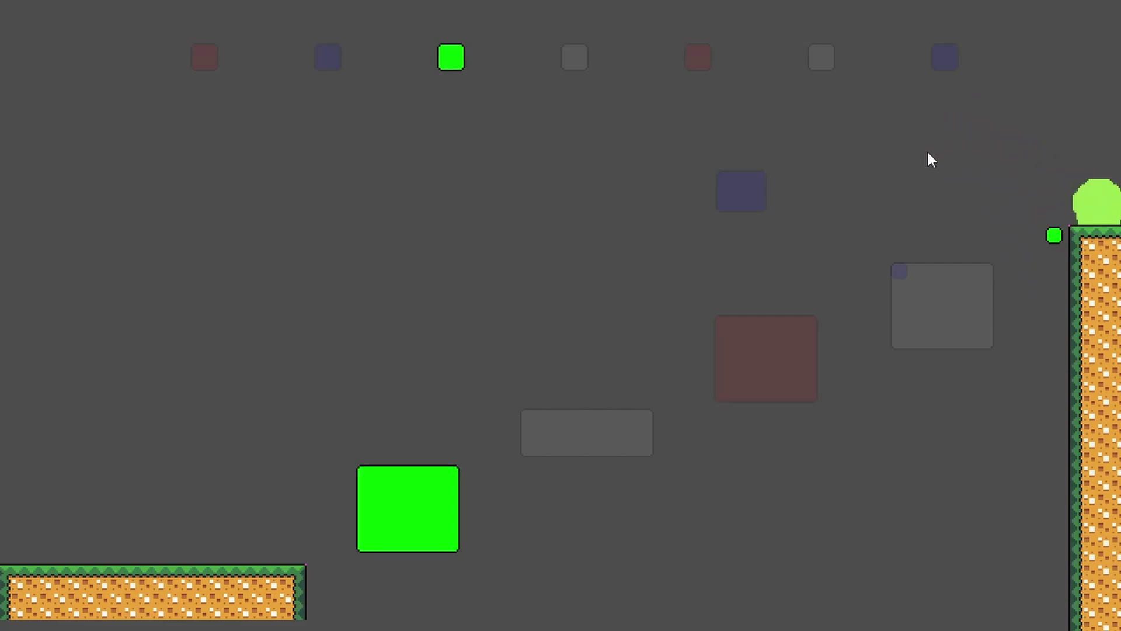
{"action": "key", "text": "space"}
{"action": "key", "text": "space"}
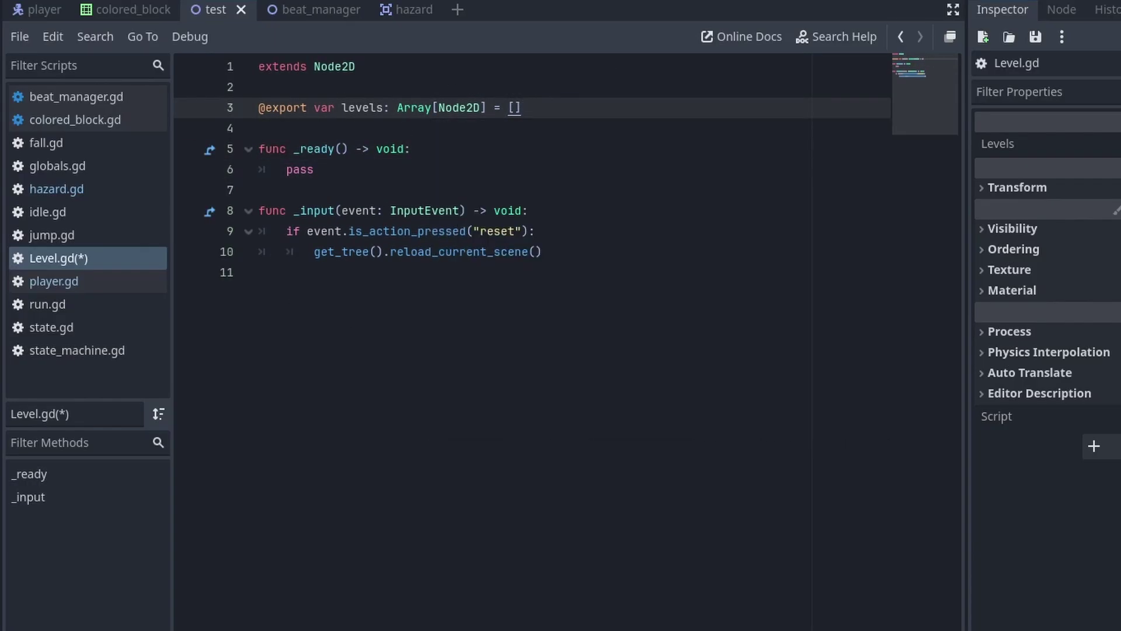
- Give the exported levels array a set_levels setter taking value: Array[Node2D] and assigning it to levels
{"action": "left_click", "coordinate": [1, 111]}
{"action": "type", "text": "evels"}
{"action": "key", "text": "Return"}
{"action": "key", "text": "Return"}
{"action": "type", "text": "func set_levels()"}
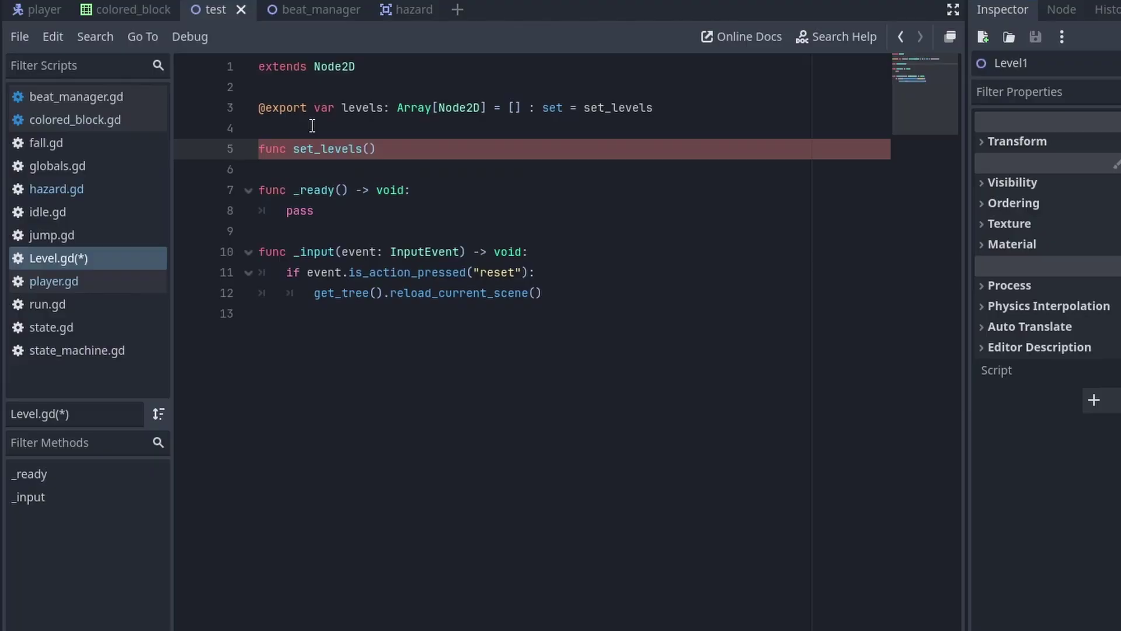
{"action": "type", "text": "value: Array[Node2D]):"}
{"action": "key", "text": "Return"}
{"action": "type", "text": "levels = value"}
{"action": "key", "text": "Return"}
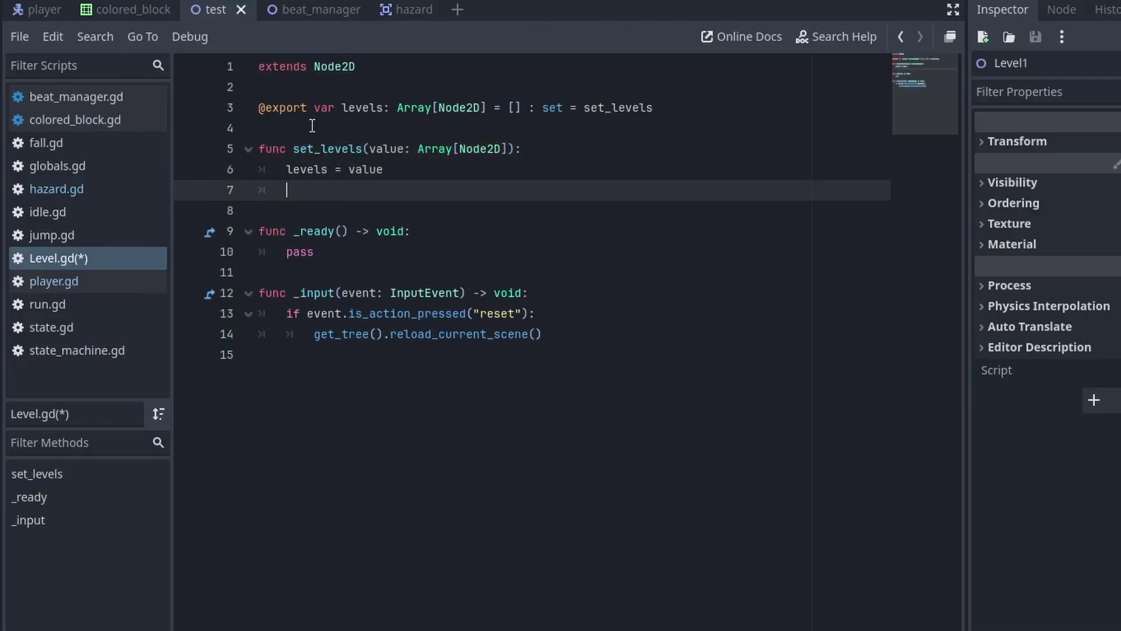
- Declare var current_level := 0 above the exported levels array
{"action": "left_click", "coordinate": [351, 87]}
{"action": "key", "text": "Return"}
{"action": "type", "text": "var current_level := 0"}
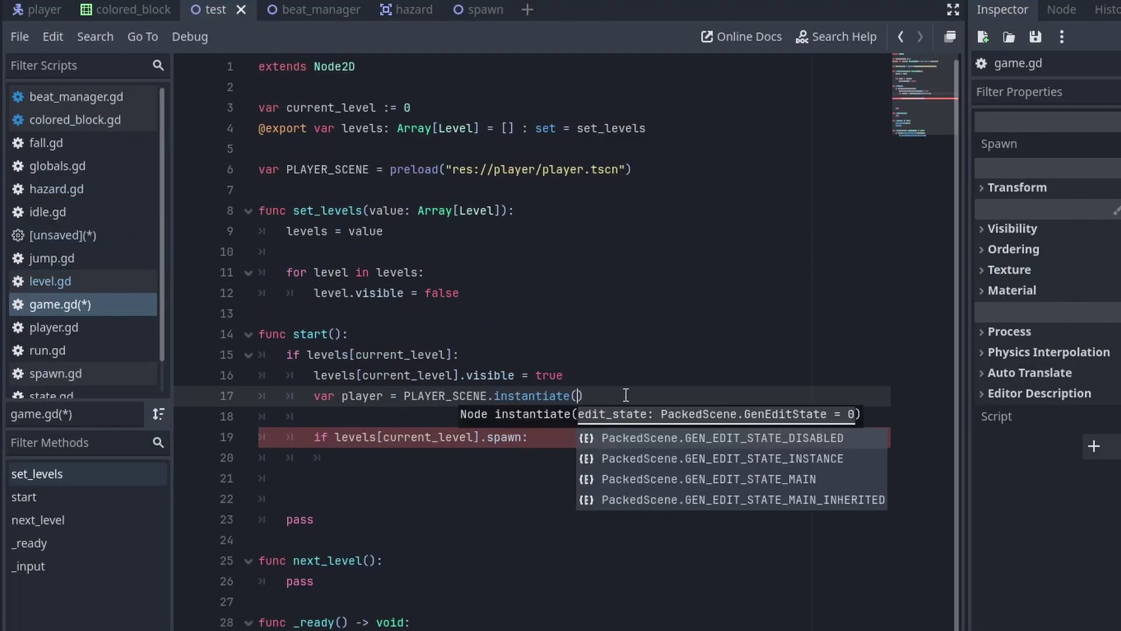
- In start(), add the instantiated player as a child of levels[current_level] and begin a player.position assignment inside the spawn check
{"action": "key", "text": "Escape"}
{"action": "key", "text": "Down"}
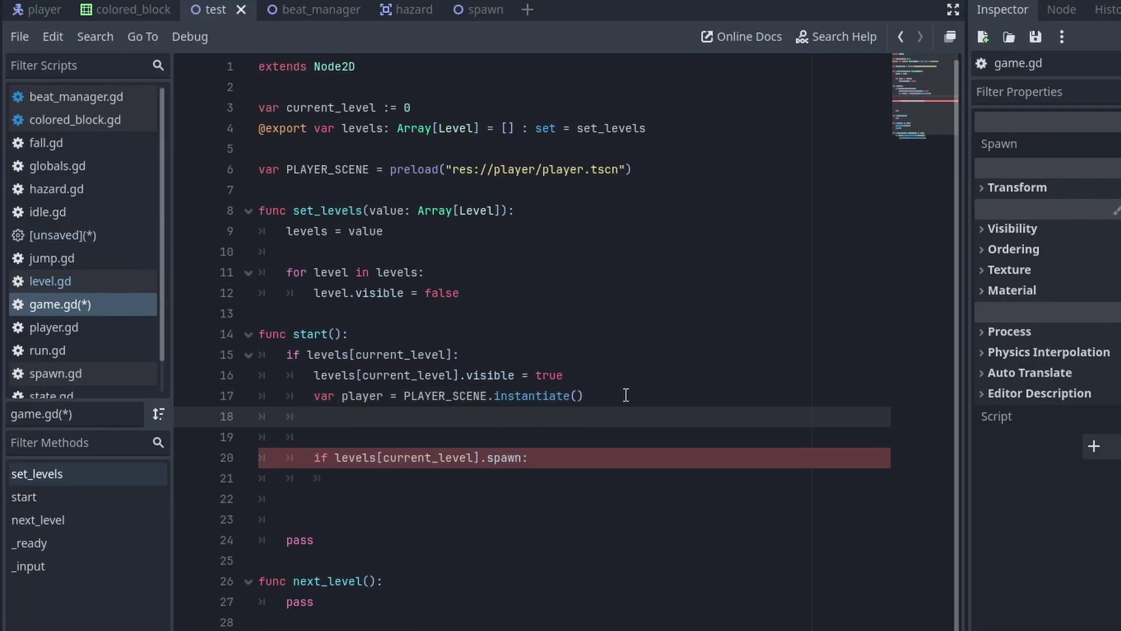
{"action": "type", "text": "].add_child(player)"}
{"action": "key", "text": "Down"}
{"action": "key", "text": "Down"}
{"action": "key", "text": "Down"}
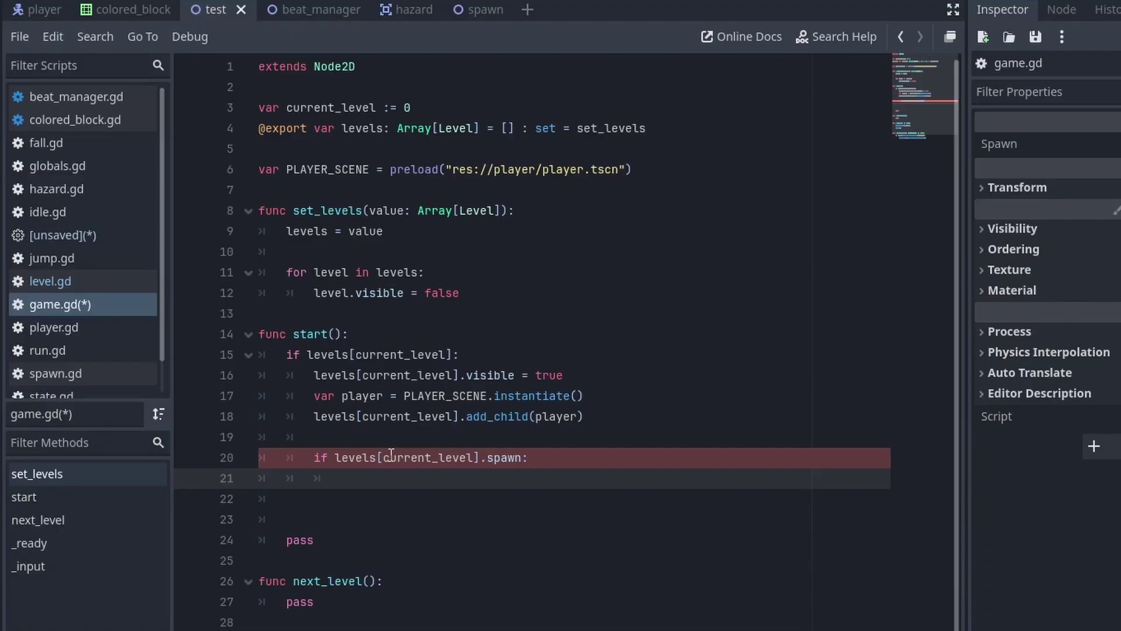
{"action": "type", "text": "player.position ="}
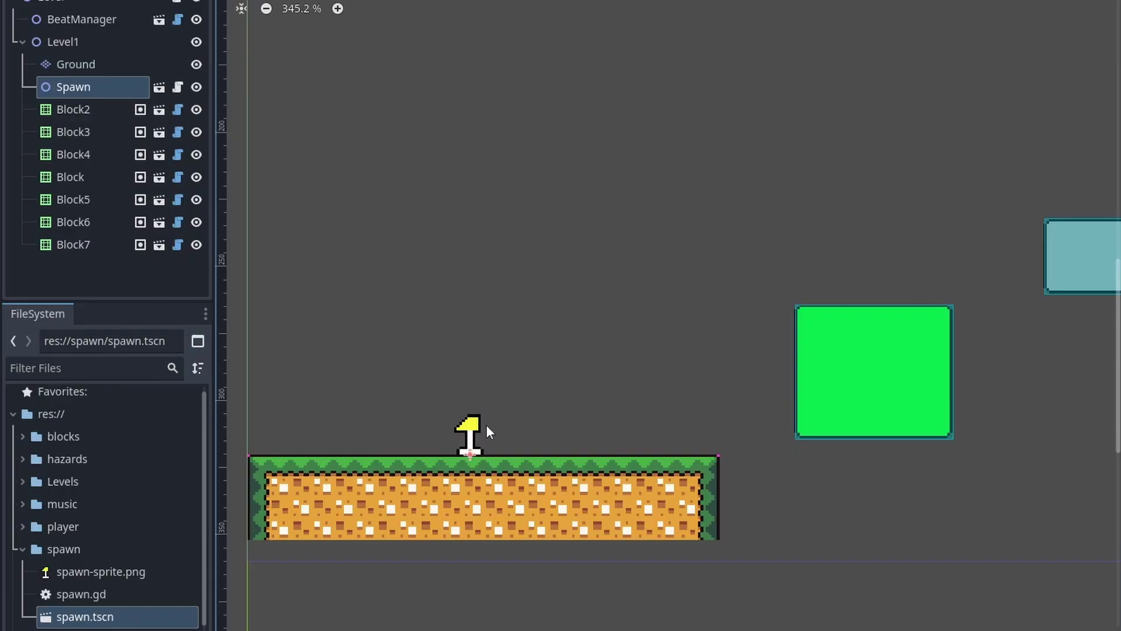
- Test running and jumping the player from the spawn flag's platform toward the blocks in the running level
{"action": "scroll", "coordinate": [520, 389], "scroll_direction": "down", "scroll_amount": 3}
{"action": "key", "text": "Right"}
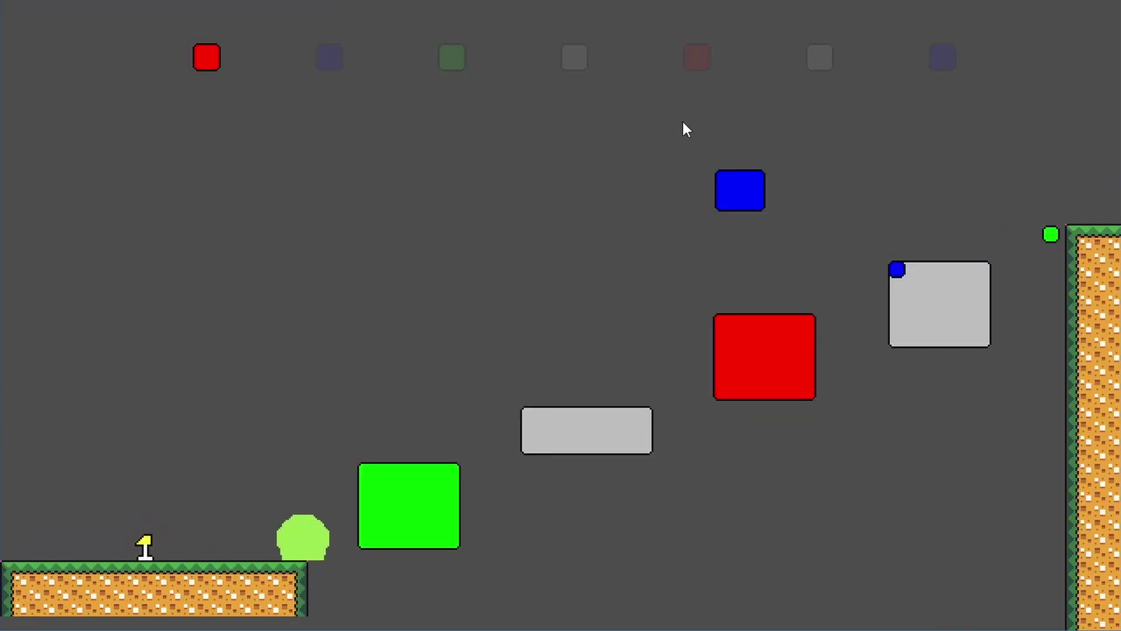
{"action": "key", "text": "e"}
{"action": "key", "text": "Right"}
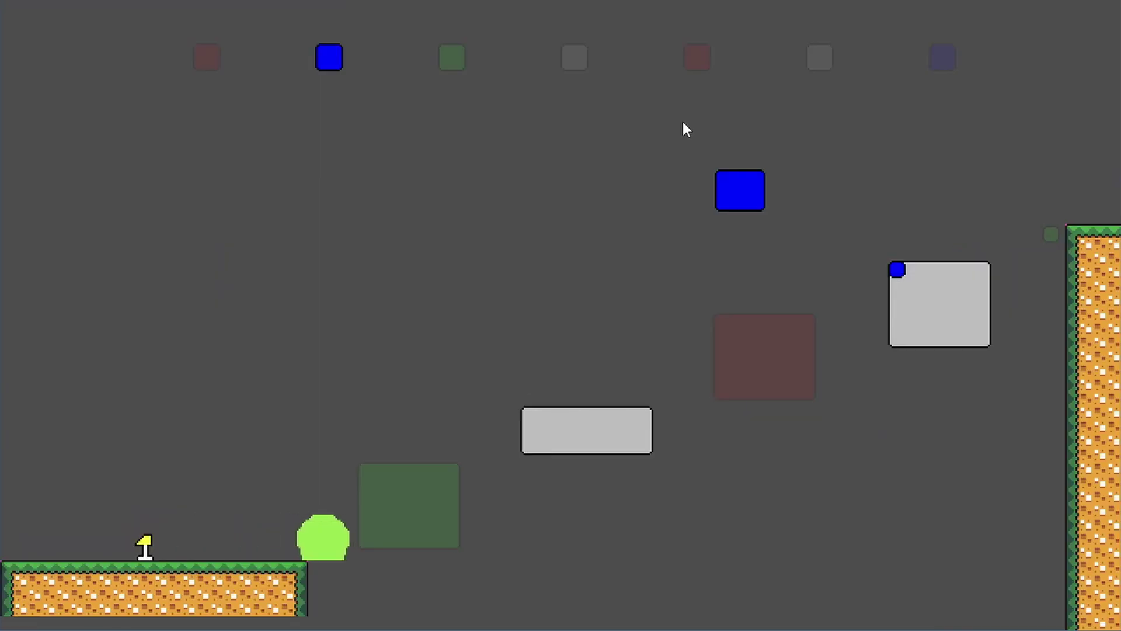
{"action": "key", "text": "Right"}
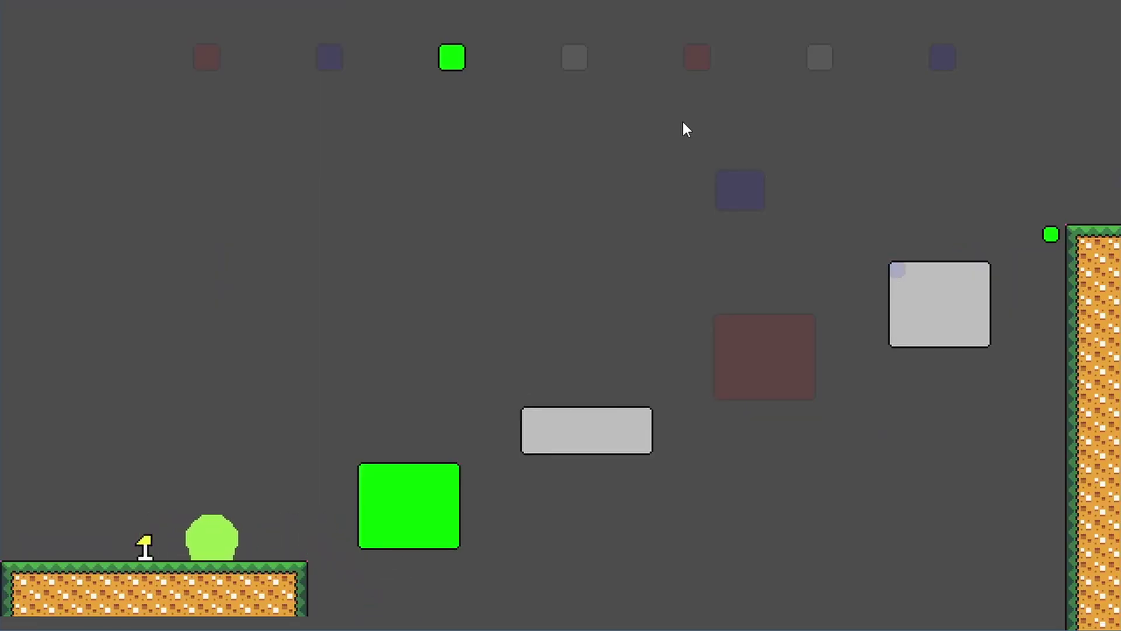
{"action": "key", "text": "Right"}
{"action": "key", "text": "space"}
{"action": "key", "text": "space"}
{"action": "key", "text": "space"}
{"action": "key", "text": "e"}
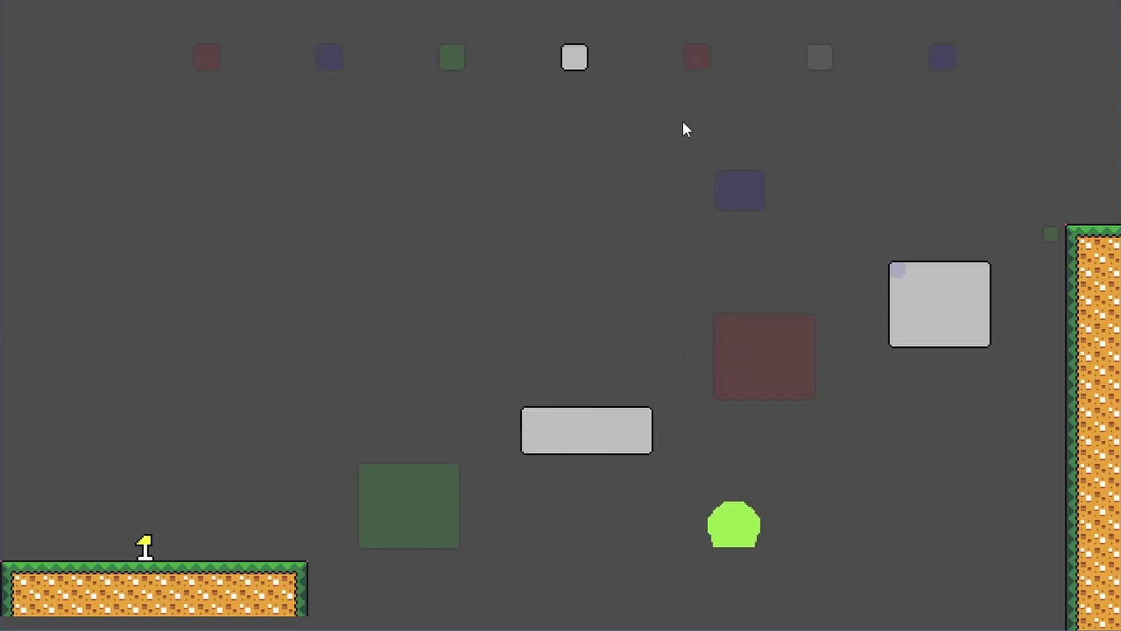
{"action": "key", "text": "Right"}
{"action": "key", "text": "space"}
{"action": "key", "text": "e"}
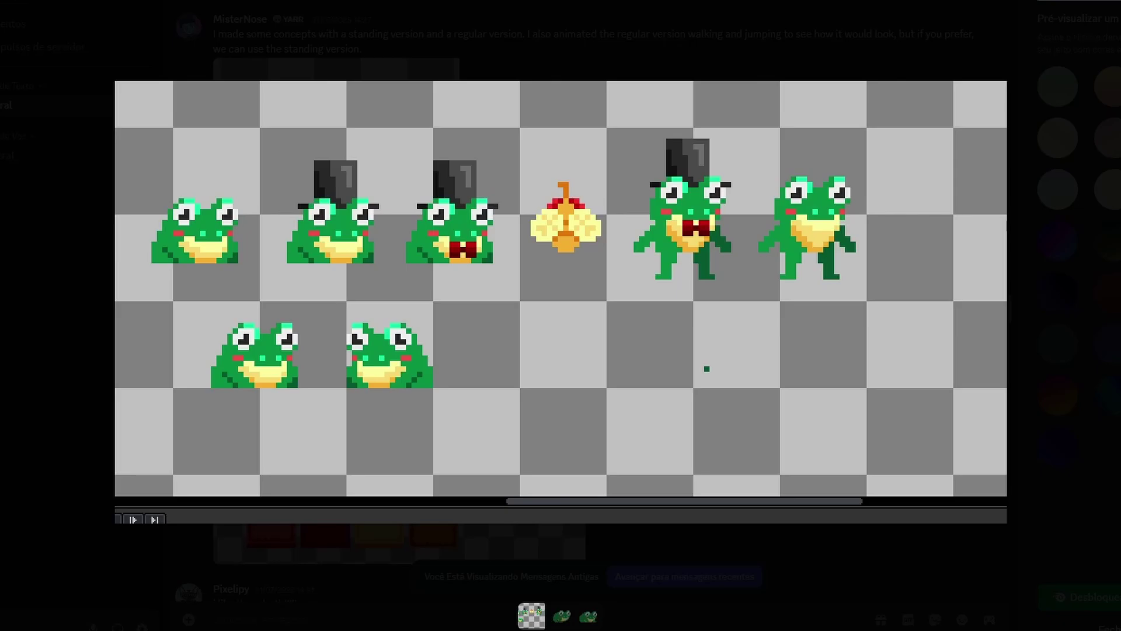
- Examine the frog character concepts and coloured block tile designs in the artist's shared images
{"action": "key", "text": "Right"}
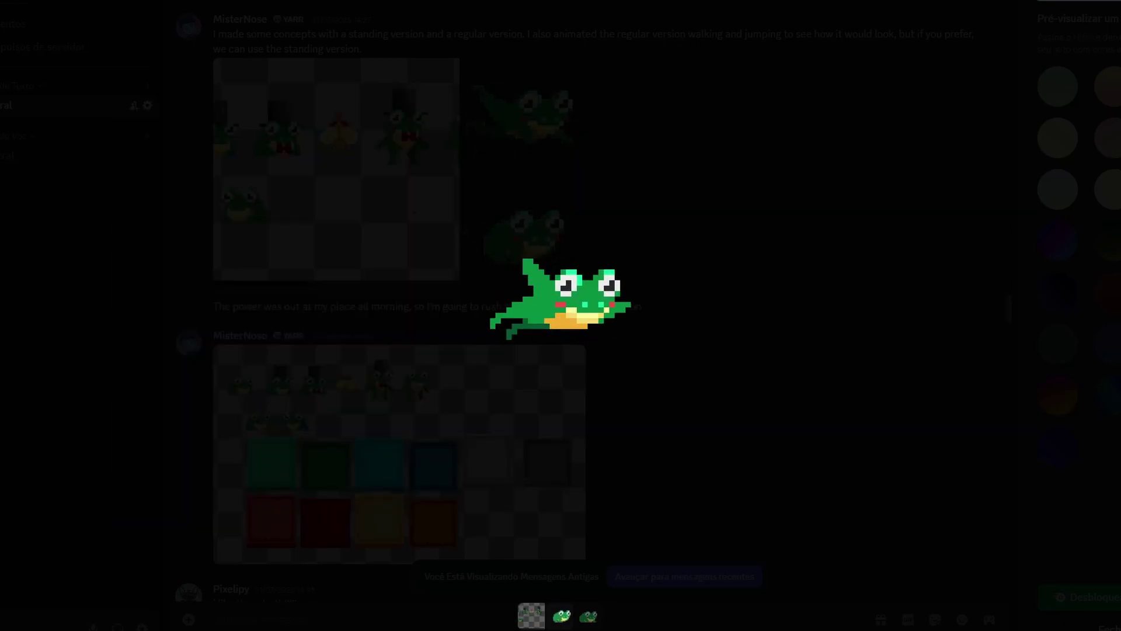
{"action": "left_click", "coordinate": [490, 404]}
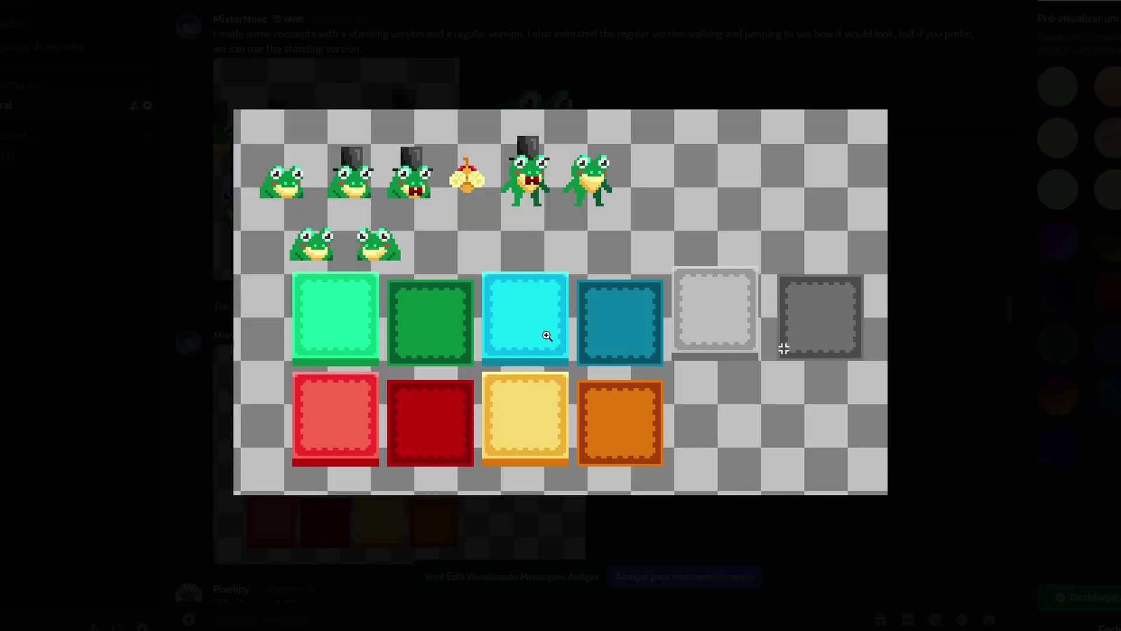
{"action": "left_click", "coordinate": [504, 181]}
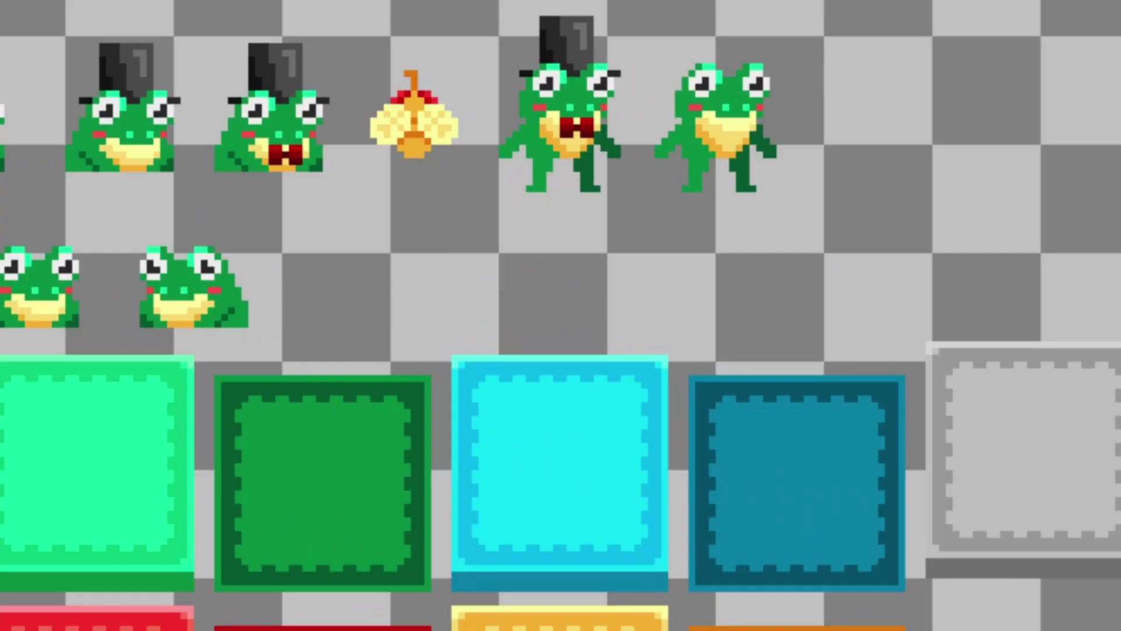
{"action": "left_click", "coordinate": [33, 40]}
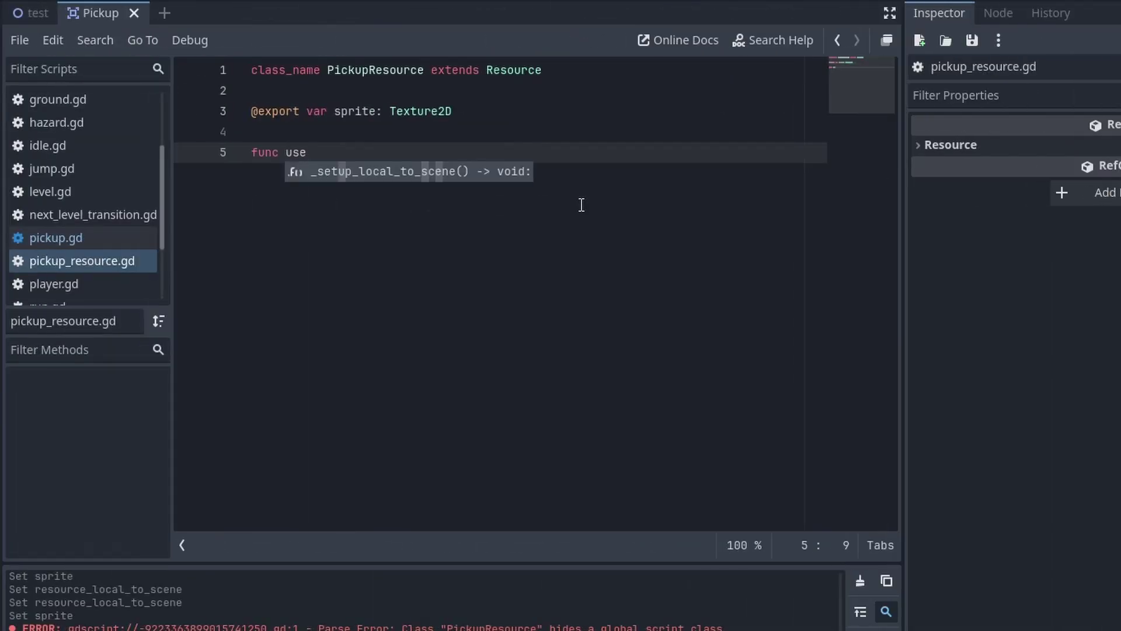
- Define use(player: Player) with a pass body in pickup_resource.gd, and select the double_jump.tres resource
{"action": "type", "text": "(player: Player):"}
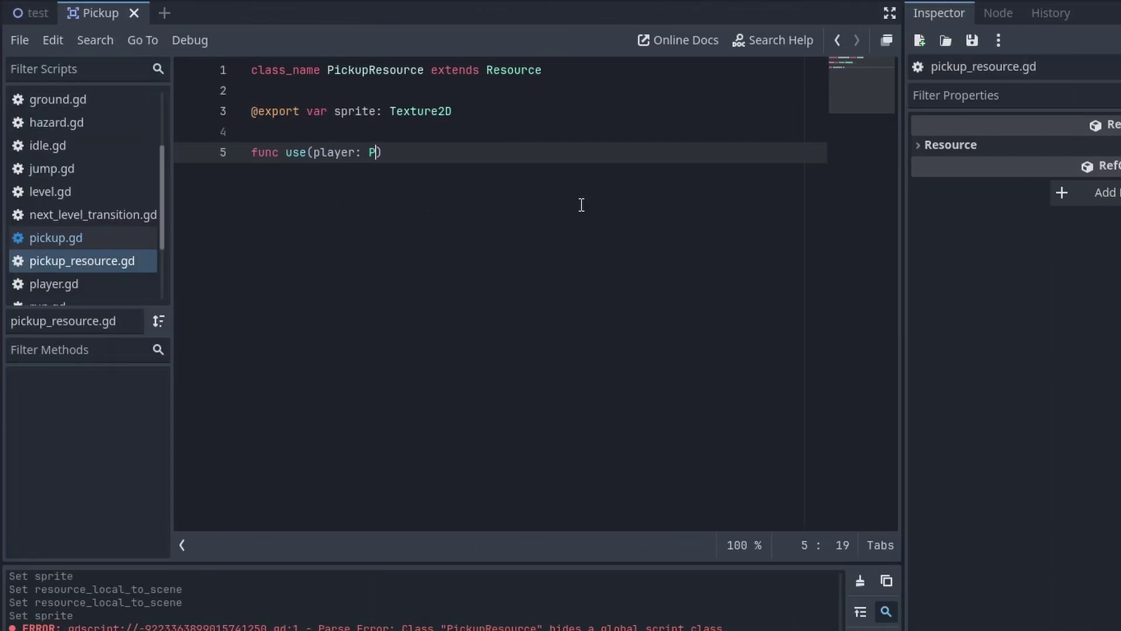
{"action": "key", "text": "Return"}
{"action": "type", "text": "pass"}
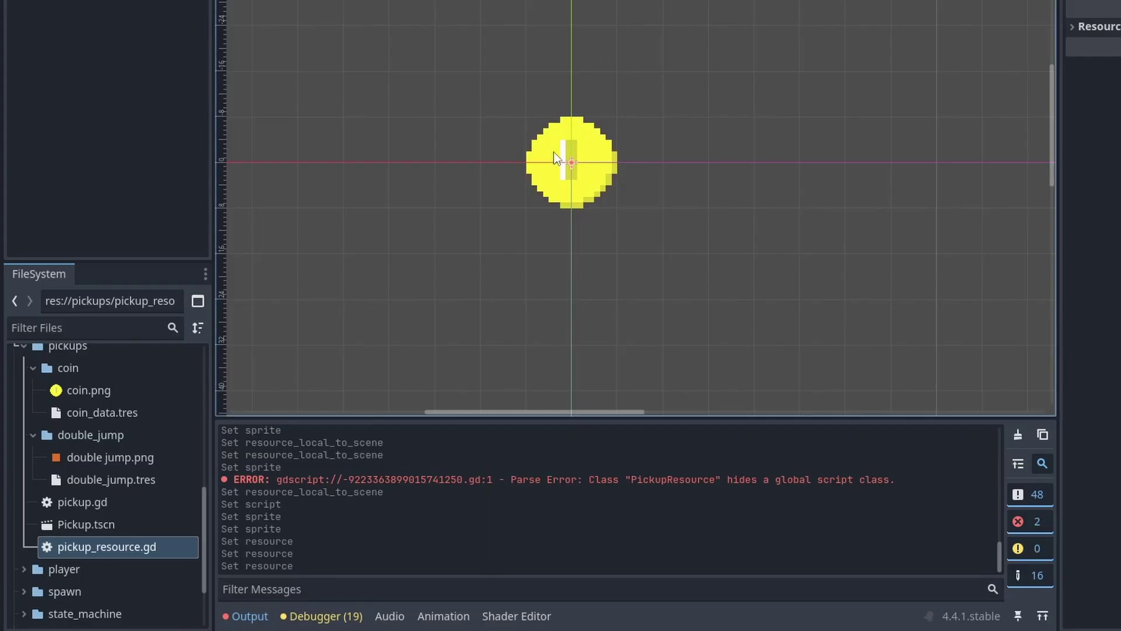
{"action": "left_click", "coordinate": [104, 485]}
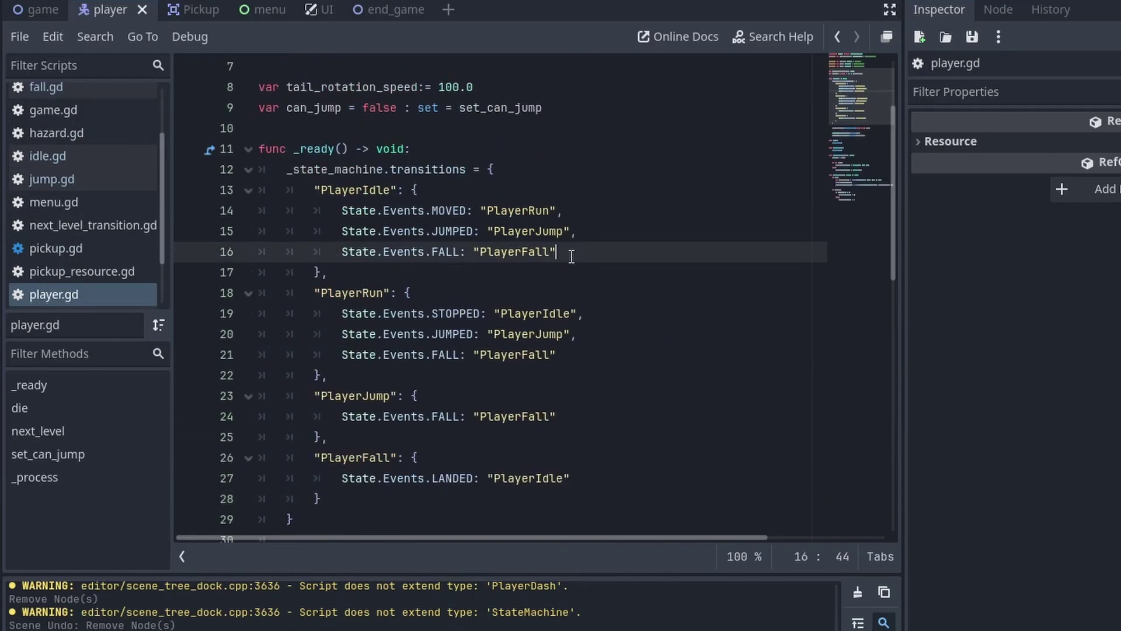
- Add a State.Events.DASH transition to PlayerDash in the PlayerIdle, PlayerRun, PlayerJump and PlayerFall states of player.gd
{"action": "type", "text": ","}
{"action": "key", "text": "Return"}
{"action": "type", "text": "State.Events.DASH: \"PlayerDash\""}
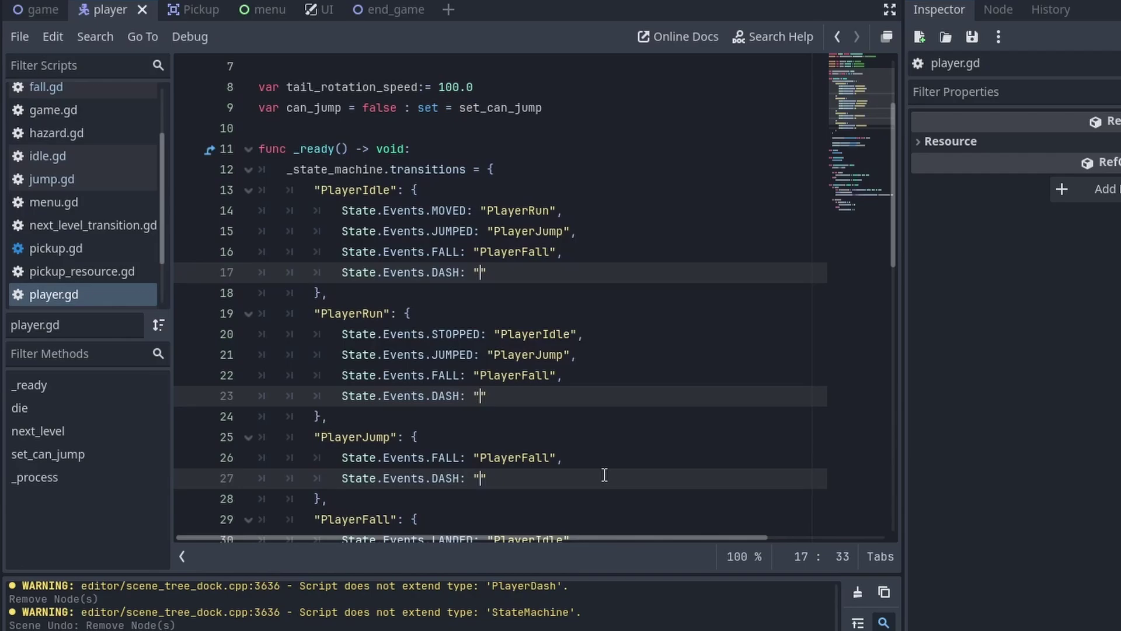
- Add a PlayerDash state whose State.Events.FINISHED transition leads to PlayerIdle, and run the project
{"action": "scroll", "coordinate": [425, 403], "scroll_direction": "down", "scroll_amount": 3}
{"action": "left_click", "coordinate": [425, 403]}
{"action": "type", "text": ","}
{"action": "key", "text": "Return"}
{"action": "type", "text": "\"PlayerDash\": {"}
{"action": "key", "text": "Return"}
{"action": "type", "text": "State.Events.FINISHED: \"PlayerIdle"}
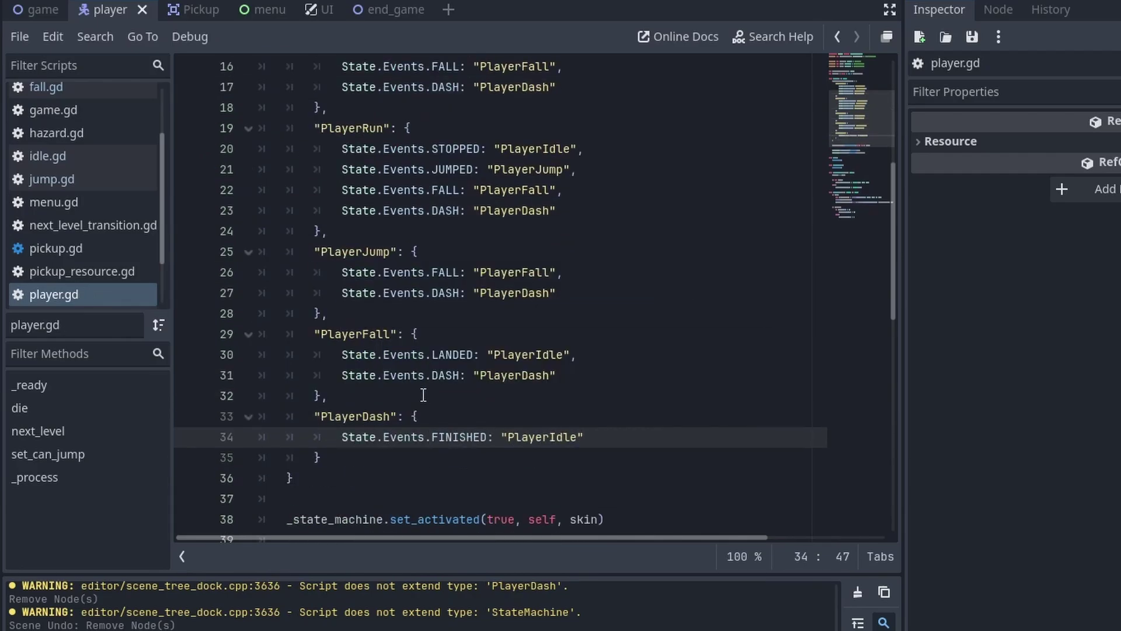
{"action": "key", "text": "Down"}
{"action": "key", "text": "F5"}
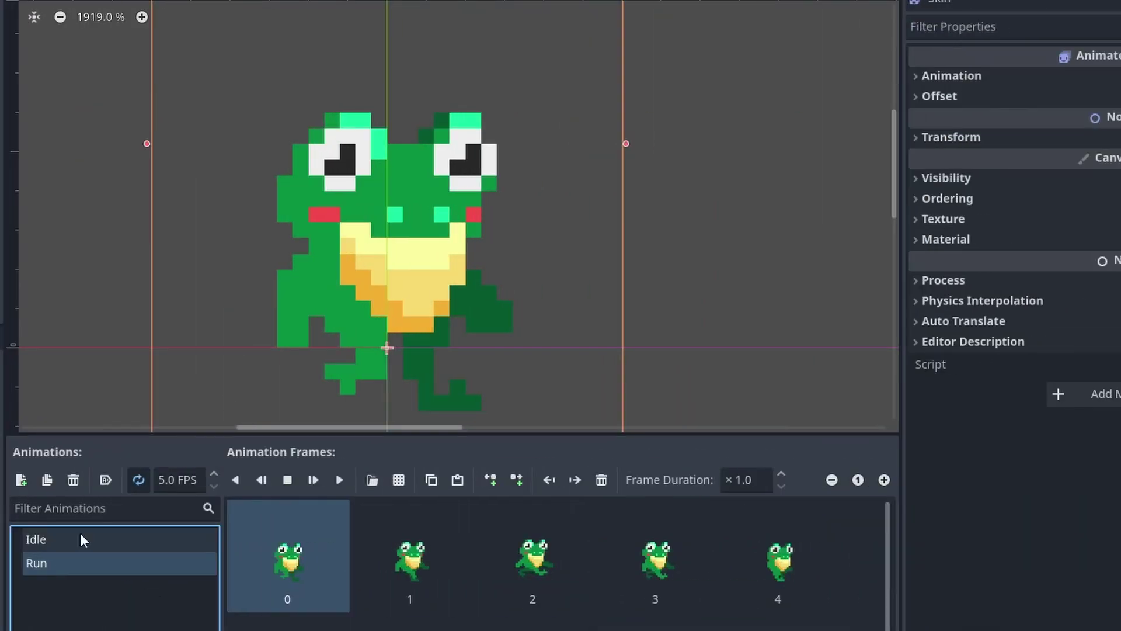
- Add the first three frames of the frog sprite sheet, sliced 8 by 1, to the Run animation
{"action": "left_click", "coordinate": [398, 480]}
{"action": "double_click", "coordinate": [394, 143]}
{"action": "left_click_drag", "start_coordinate": [404, 321], "coordinate": [453, 334]}
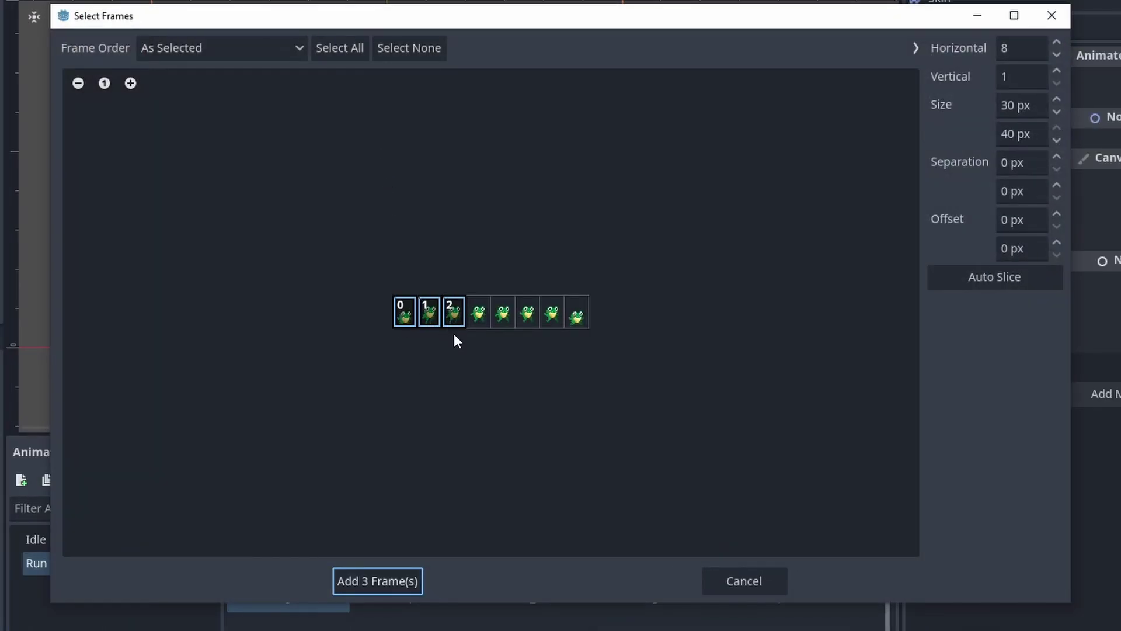
{"action": "scroll", "coordinate": [468, 339], "scroll_direction": "up", "scroll_amount": 5}
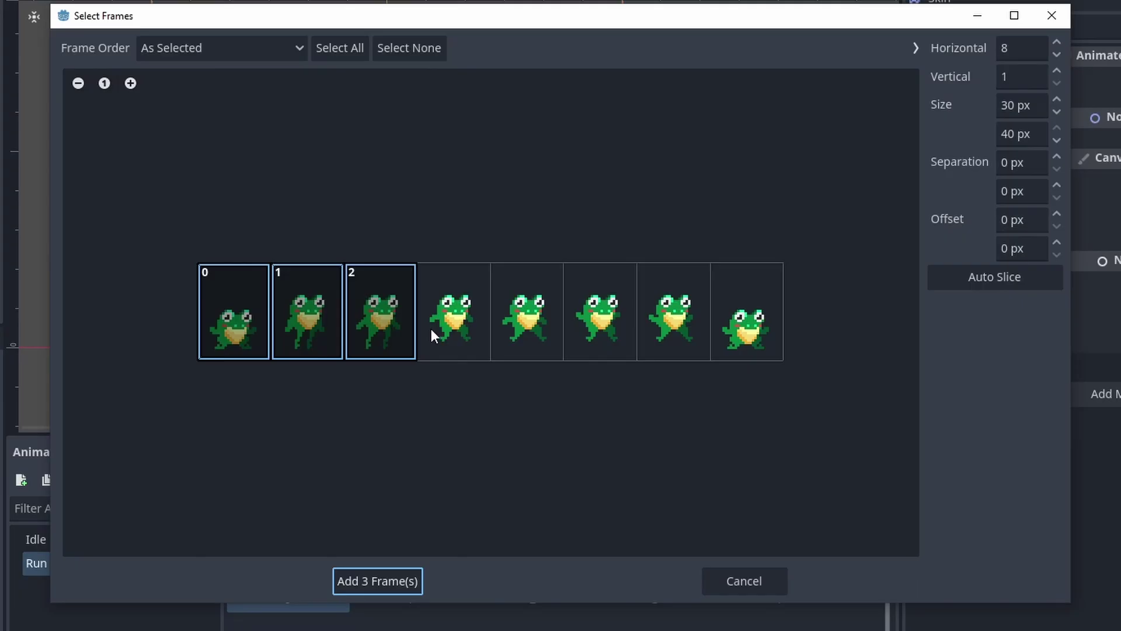
{"action": "left_click", "coordinate": [400, 581]}
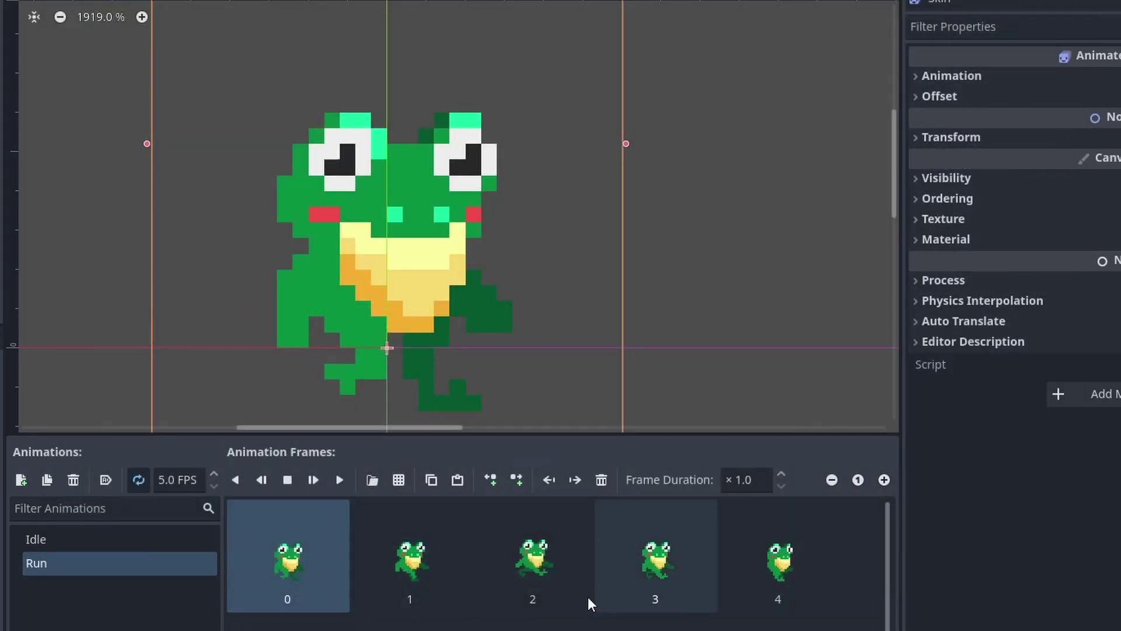
- Create a new sprite animation for the frog and name it Jump
{"action": "left_click", "coordinate": [21, 479]}
{"action": "double_click", "coordinate": [100, 586]}
{"action": "type", "text": "Jump"}
{"action": "key", "text": "Return"}
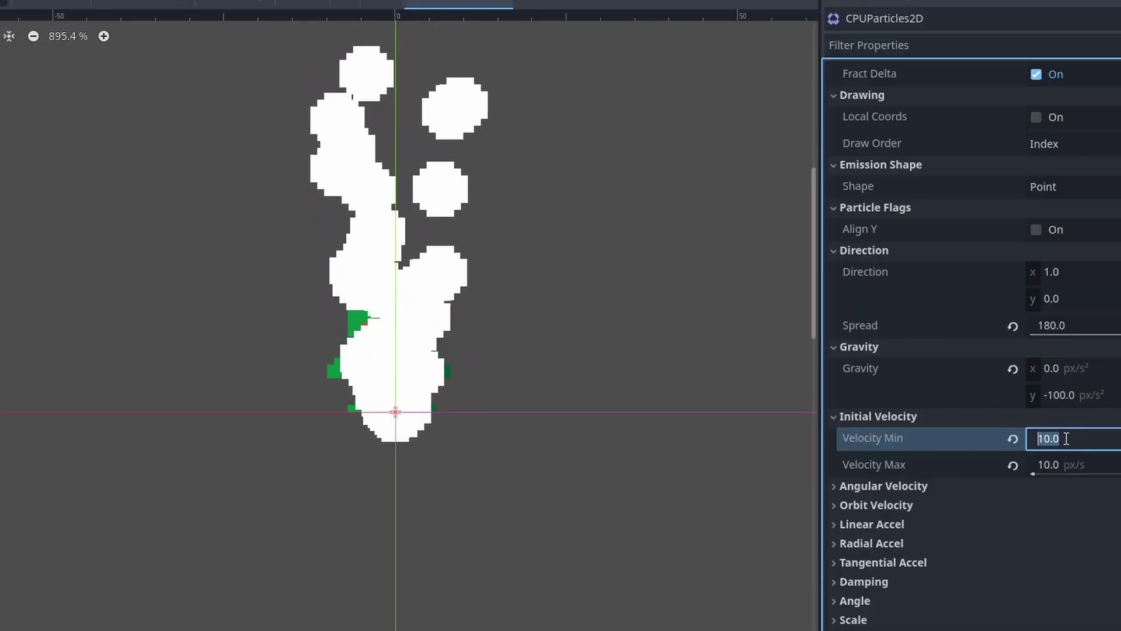
- Enter the minimum initial velocity for the frog's CPUParticles2D
{"action": "key", "text": "Return"}
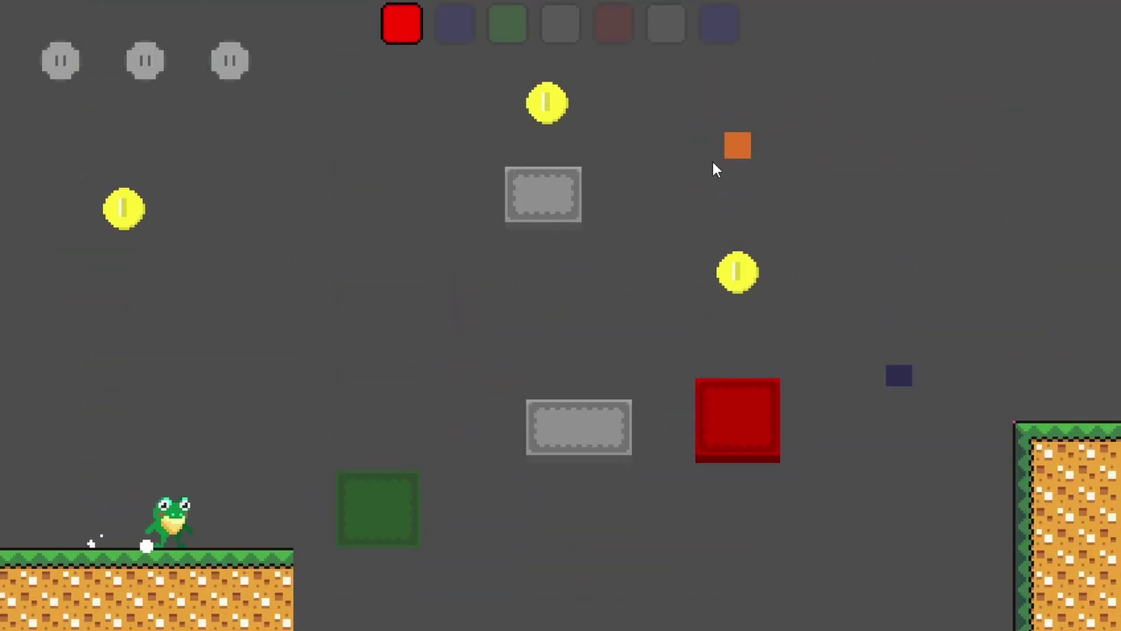
- Playtest the frog's running, jumping and particle effects across the first two coin levels with coloured blocks
{"action": "key", "text": "Left"}
{"action": "key", "text": "space"}
{"action": "key", "text": "space"}
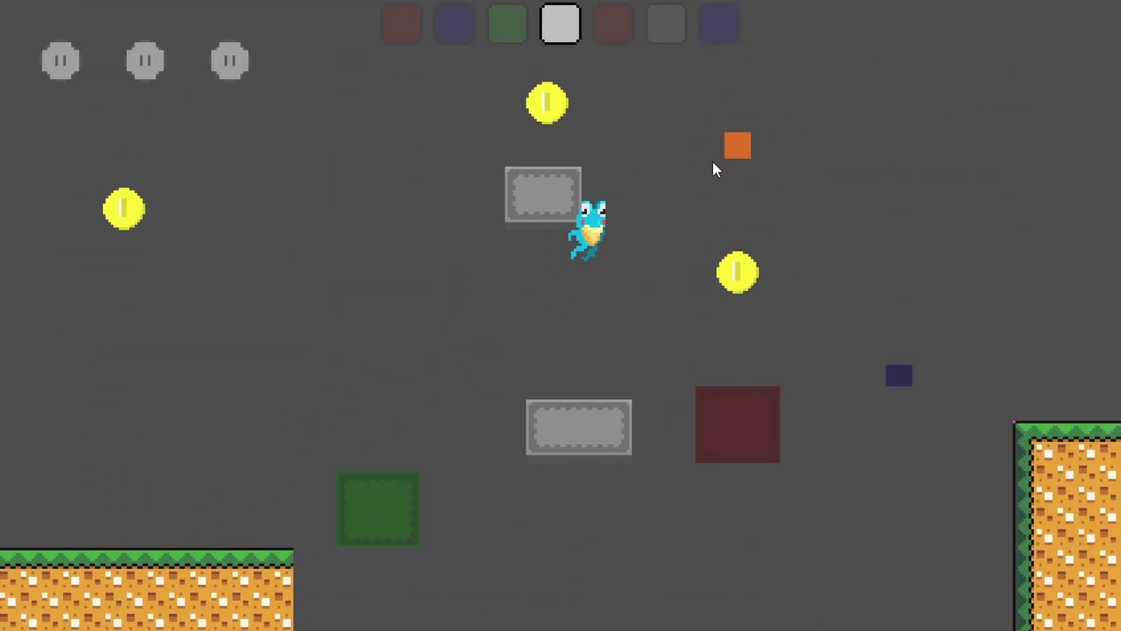
{"action": "key", "text": "Right"}
{"action": "key", "text": "space"}
{"action": "key", "text": "space"}
{"action": "key", "text": "space"}
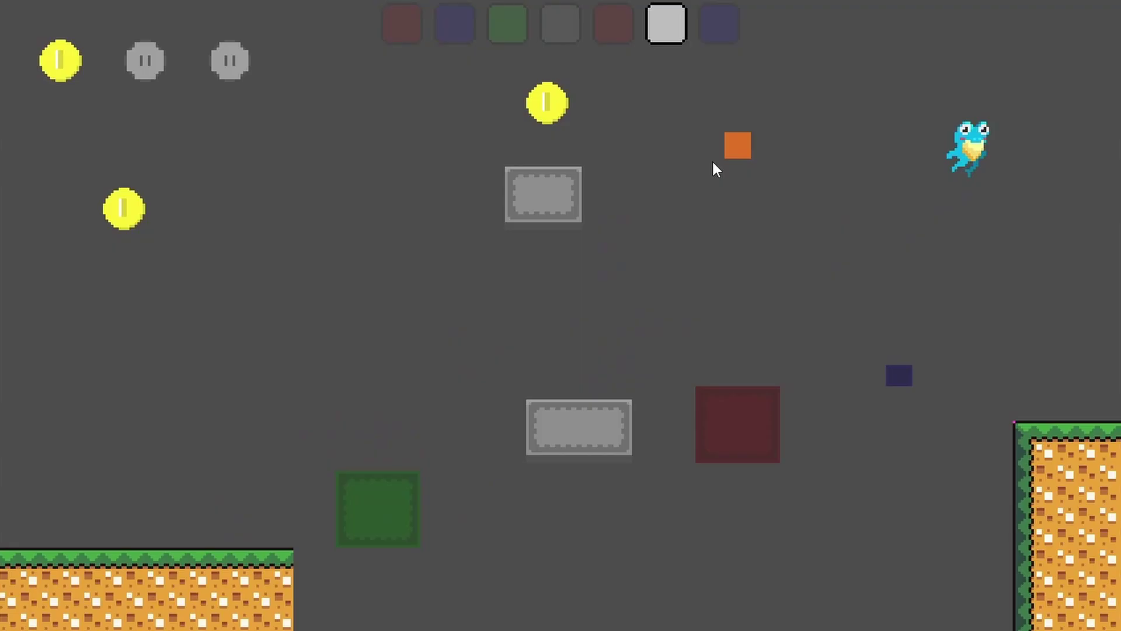
{"action": "key", "text": "2"}
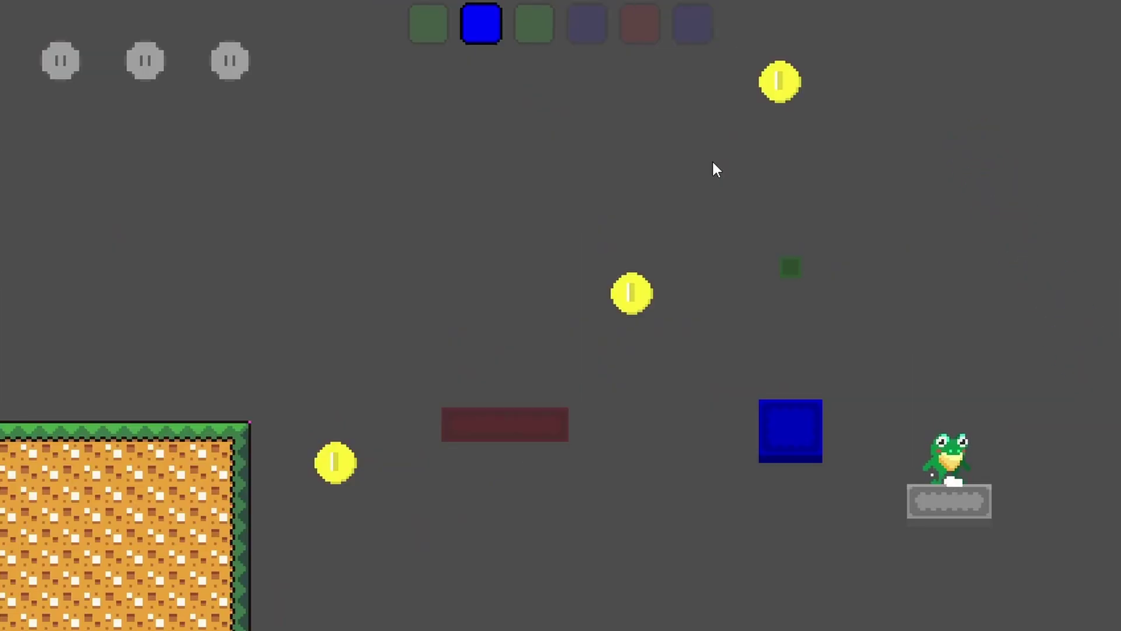
{"action": "key", "text": "3"}
{"action": "key", "text": "space"}
{"action": "key", "text": "Left"}
{"action": "key", "text": "space"}
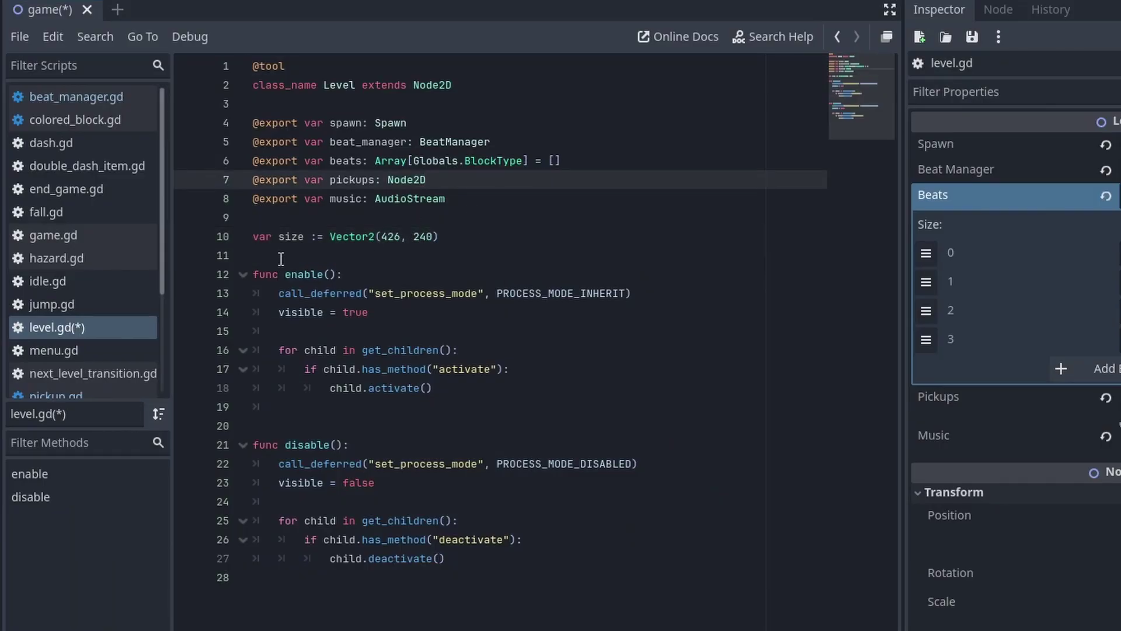
- Attach the setter set_level_size to the size variable in level.gd
{"action": "key", "text": "BackSpace"}
{"action": "key", "text": "BackSpace"}
{"action": "key", "text": "BackSpace"}
{"action": "key", "text": "BackSpace"}
{"action": "key", "text": "BackSpace"}
{"action": "type", "text": ": set = set)_level_size"}
{"action": "key", "text": "Return"}
{"action": "key", "text": "Return"}
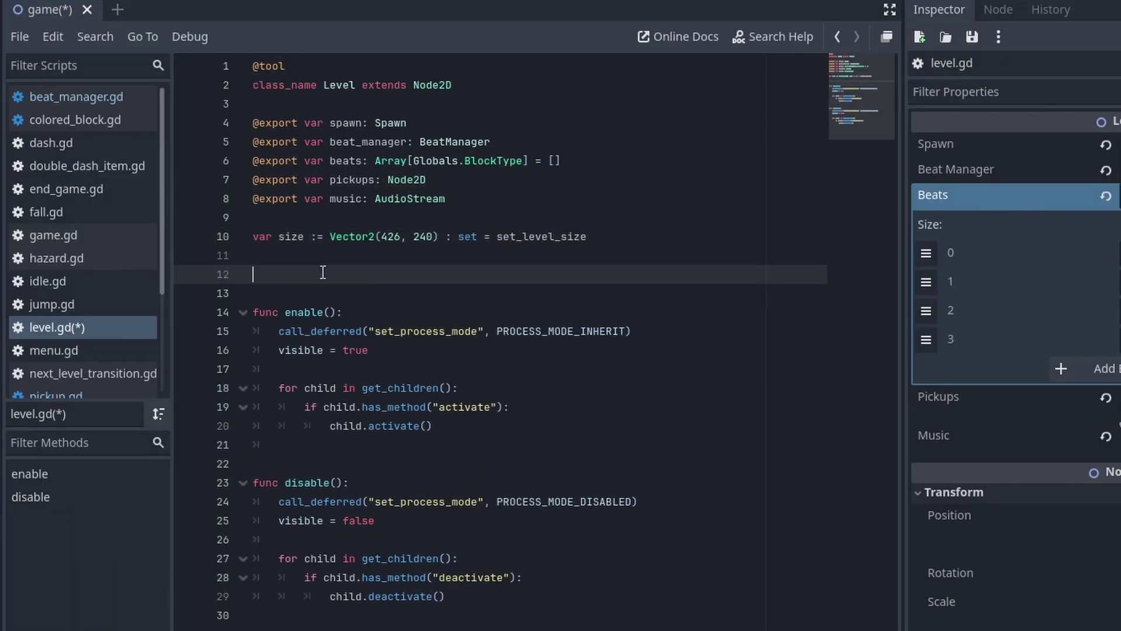
- Define set_level_size(value: Vector2) so that it assigns size = value and calls queue_redraw()
{"action": "type", "text": "tor2):"}
{"action": "key", "text": "Return"}
{"action": "type", "text": "size = value"}
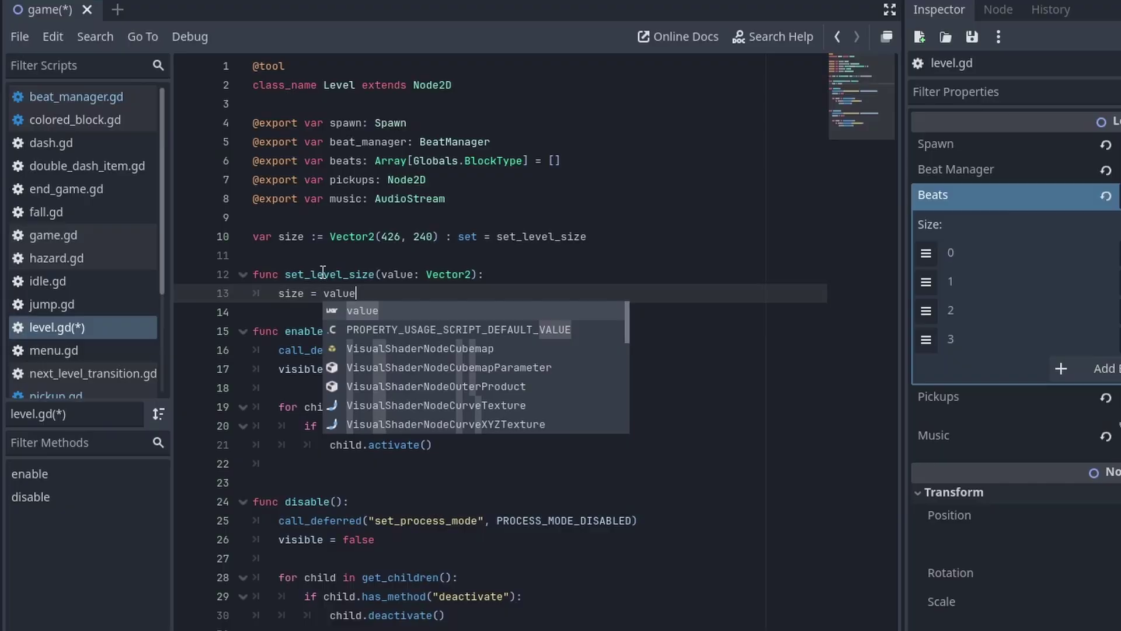
{"action": "key", "text": "Return"}
{"action": "key", "text": "Return"}
{"action": "key", "text": "Return"}
{"action": "key", "text": "Return"}
- Define the _draw() function in level.gd with var rect = Rect2(Vector2.ZERO, size)
{"action": "type", "text": "func _dra"}
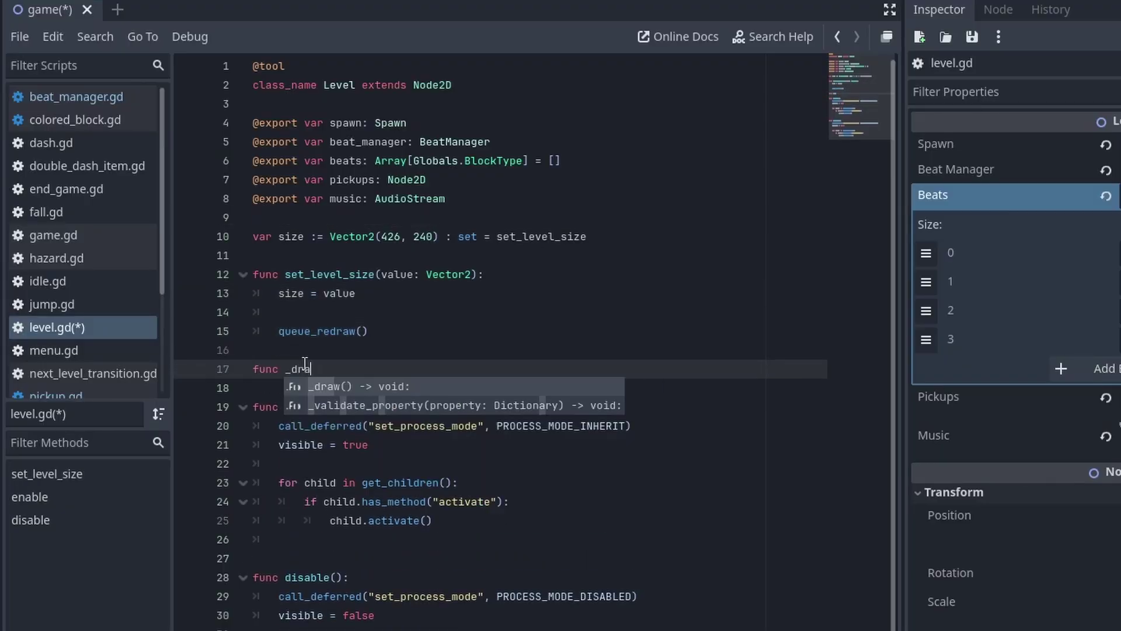
{"action": "key", "text": "Return"}
{"action": "key", "text": "Return"}
{"action": "type", "text": "var rect = Rect2(V"}
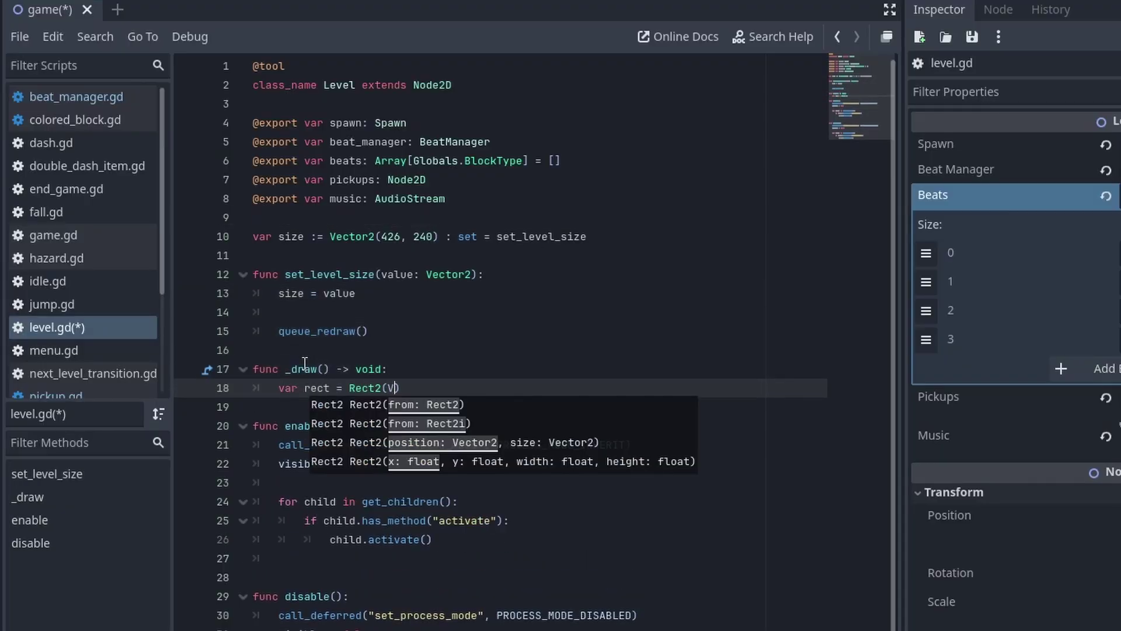
{"action": "type", "text": "ector2.ZERO, size)"}
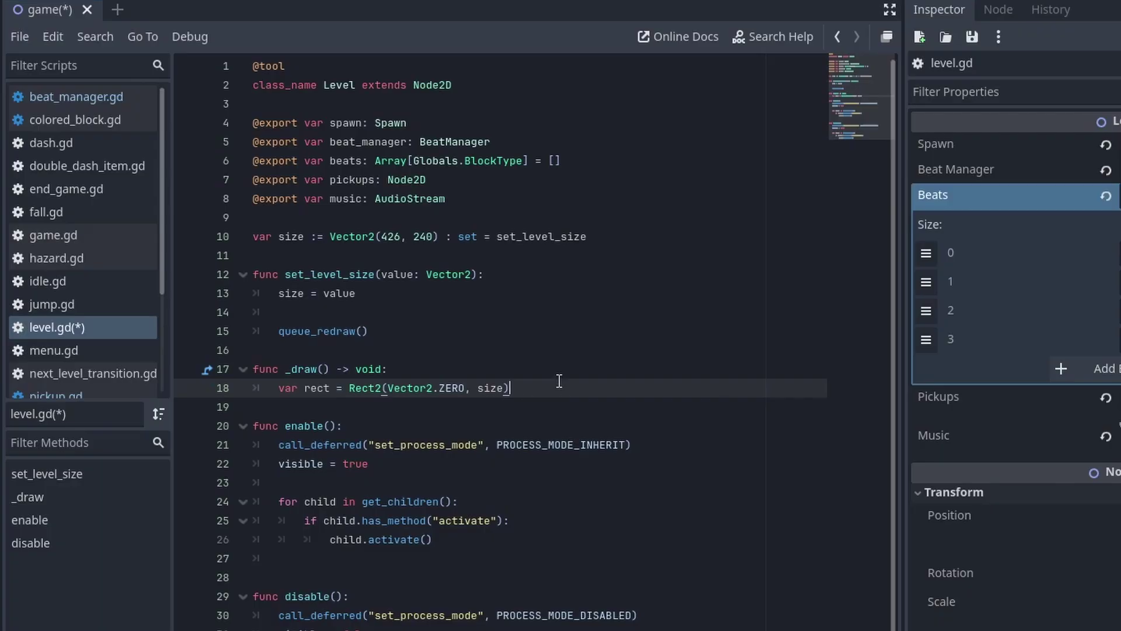
- Have _draw() outline rect in Color.RED with an unfilled draw_rect call
{"action": "key", "text": "Return"}
{"action": "type", "text": "draw_re"}
{"action": "key", "text": "Return"}
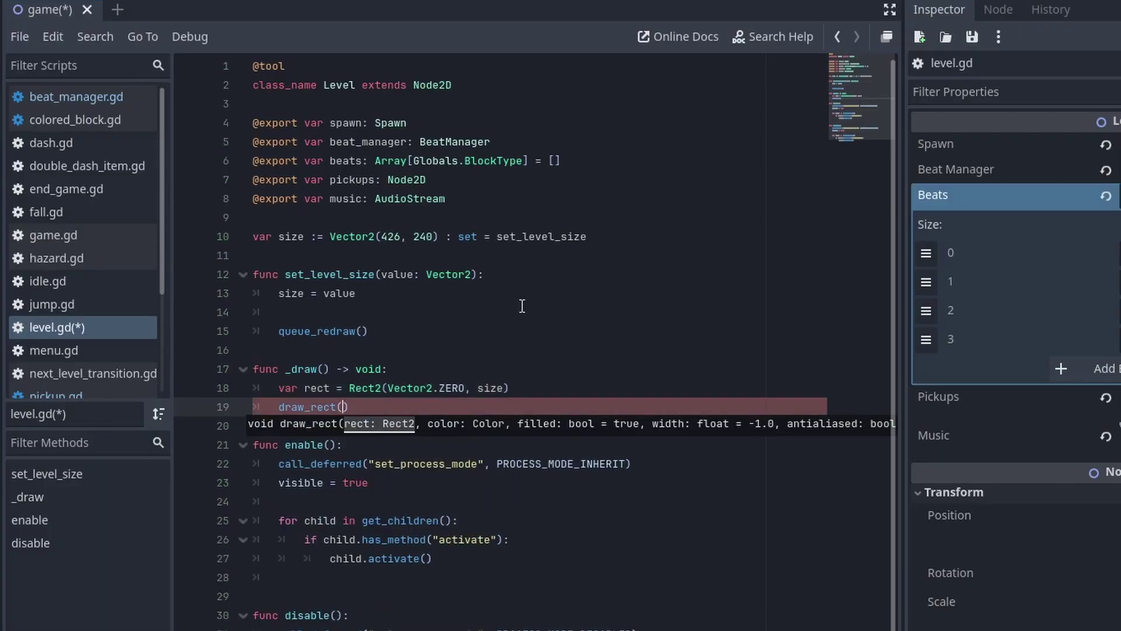
{"action": "type", "text": "rect, Color.RED,"}
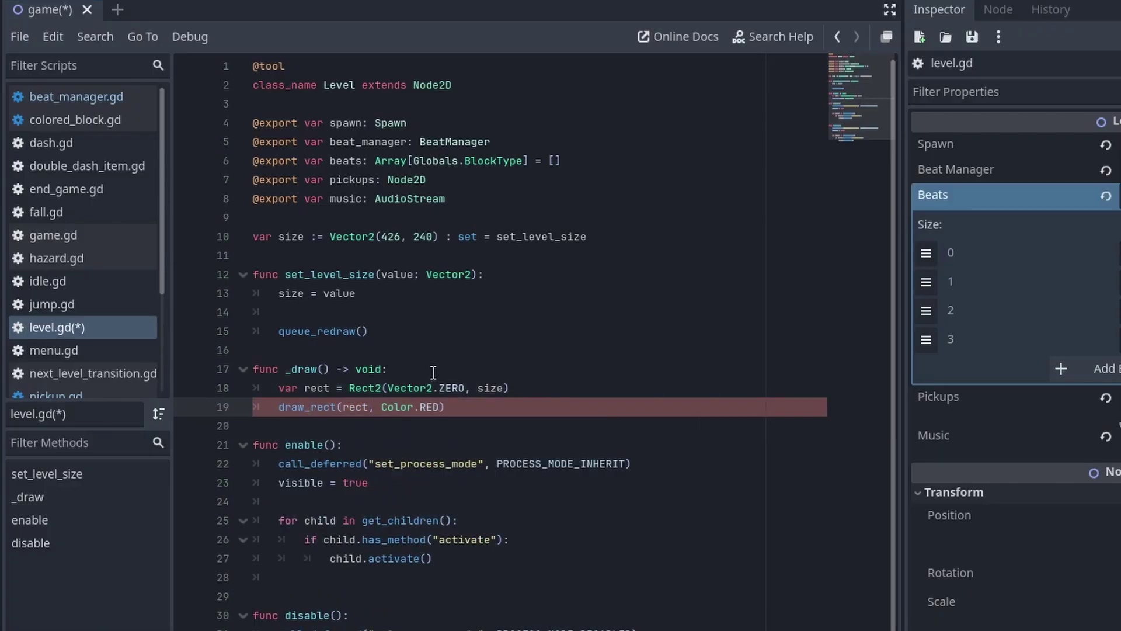
{"action": "type", "text": " f"}
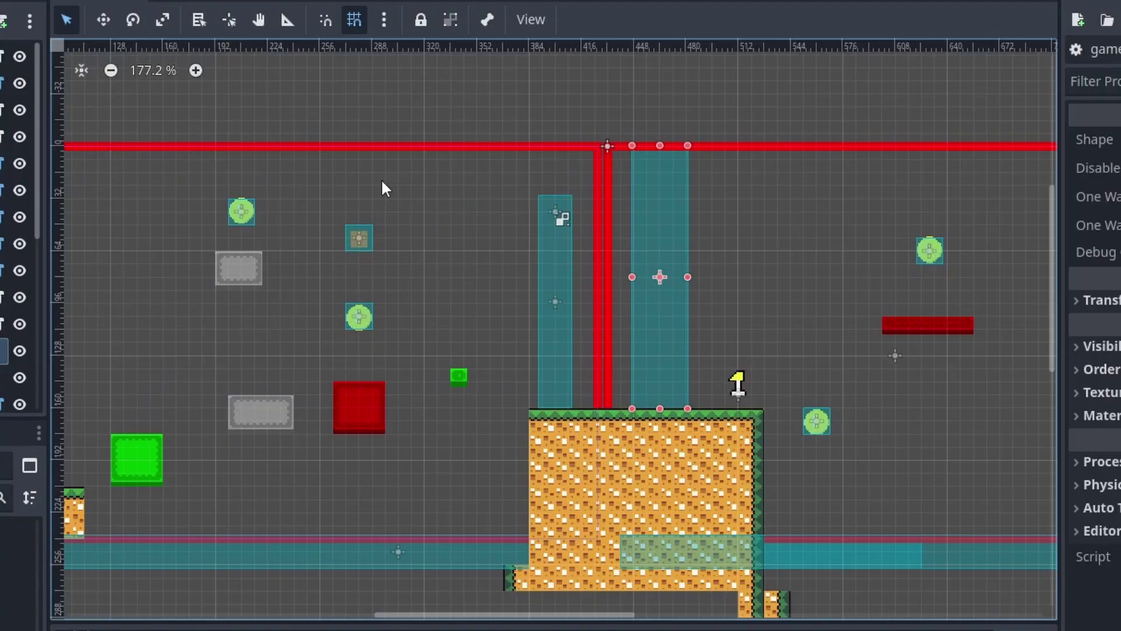
- Select the second level's spawn marker on top of the ground platform
{"action": "middle_click_drag", "start_coordinate": [776, 224], "coordinate": [685, 225]}
{"action": "left_click", "coordinate": [746, 374]}
{"action": "middle_click_drag", "start_coordinate": [731, 349], "coordinate": [636, 348]}
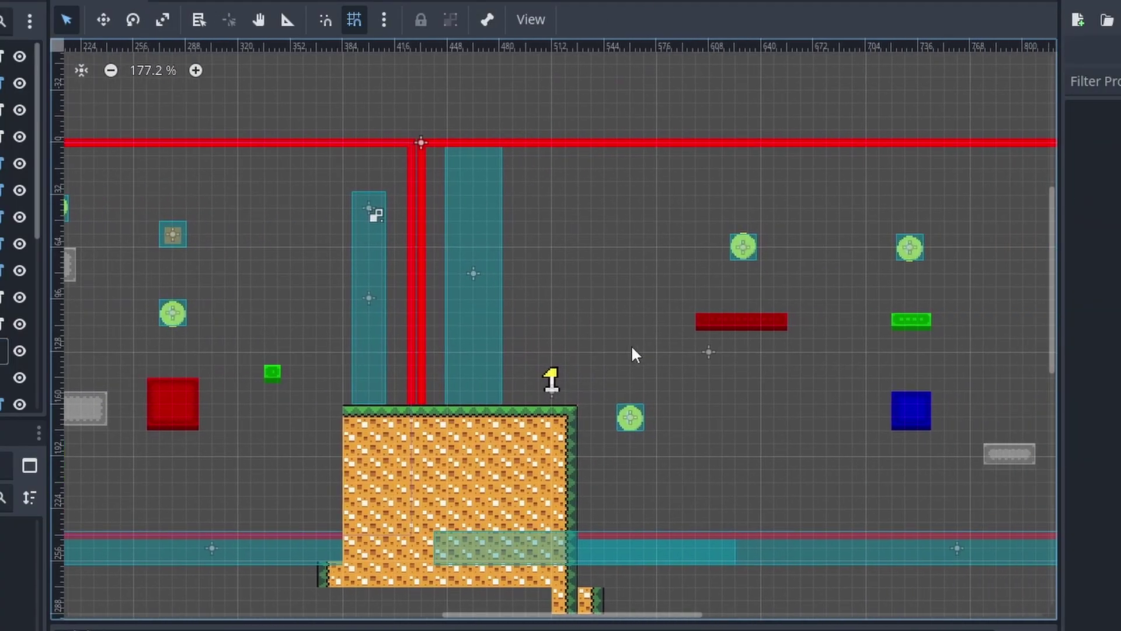
{"action": "left_click", "coordinate": [548, 390]}
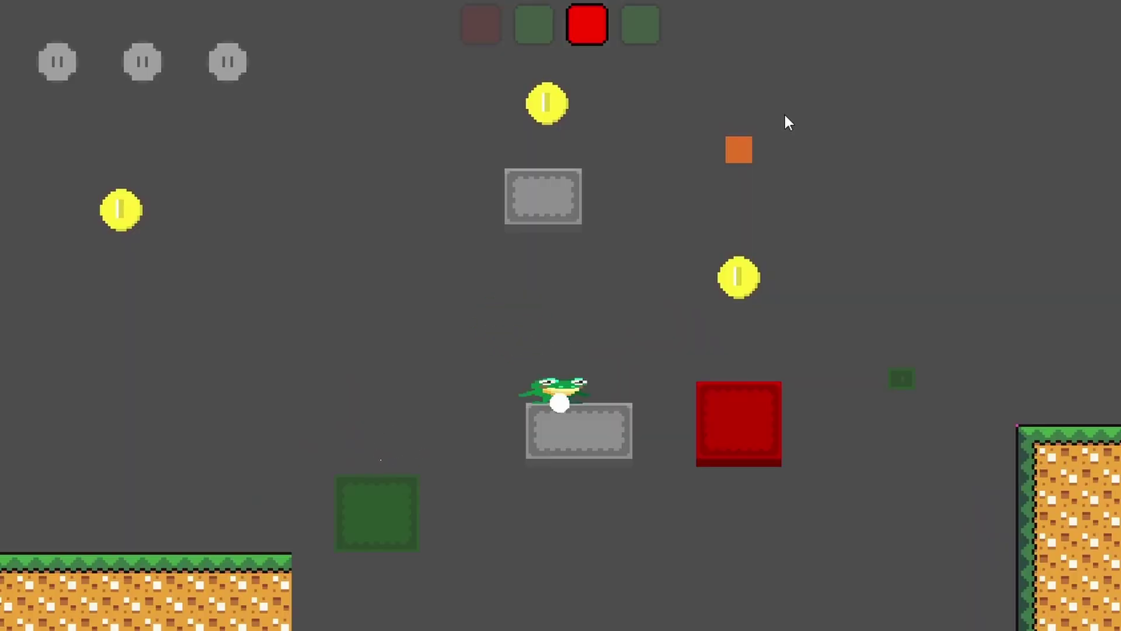
- Playtest the frog jumping from the grey block past the coin toward the ground platform
{"action": "key", "text": "Right"}
{"action": "key", "text": "space"}
{"action": "key", "text": "space"}
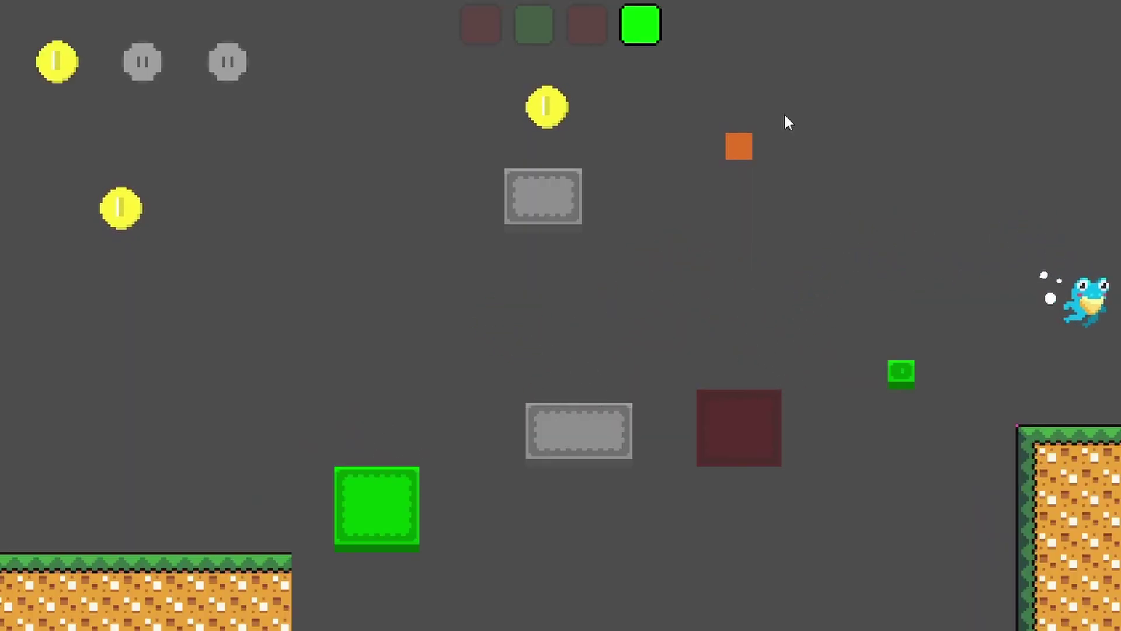
{"action": "key", "text": "space"}
{"action": "key", "text": "space"}
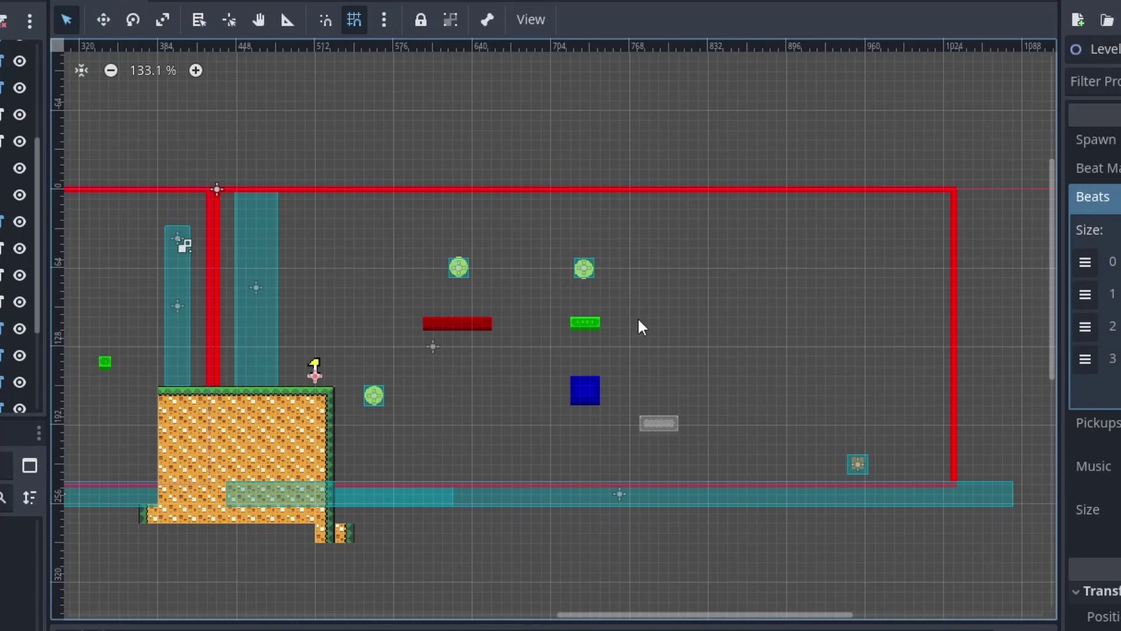
- Move the square pickup near the second level's far end up and closer to the grey block
{"action": "scroll", "coordinate": [637, 318], "scroll_direction": "up", "scroll_amount": 1}
{"action": "middle_click_drag", "start_coordinate": [638, 318], "coordinate": [539, 291]}
{"action": "left_click_drag", "start_coordinate": [778, 449], "coordinate": [668, 351]}
- Paint a solid grass-topped block on the Ground tile layer at the far right end of the second level
{"action": "middle_click_drag", "start_coordinate": [375, 252], "coordinate": [344, 237]}
{"action": "left_click", "coordinate": [143, 425]}
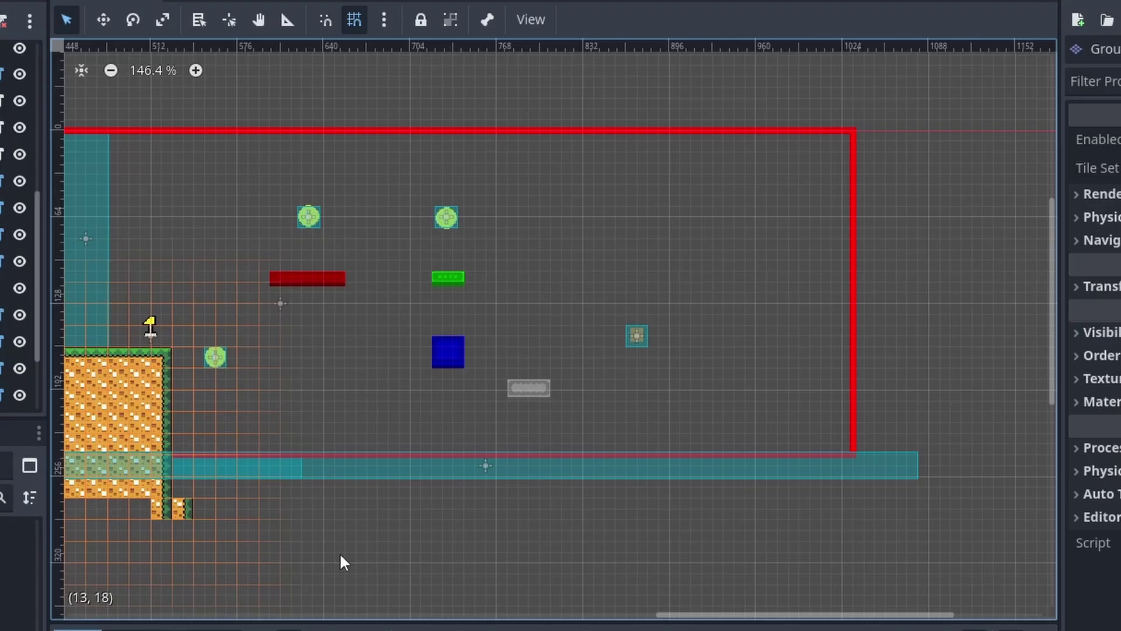
{"action": "left_click", "coordinate": [727, 300]}
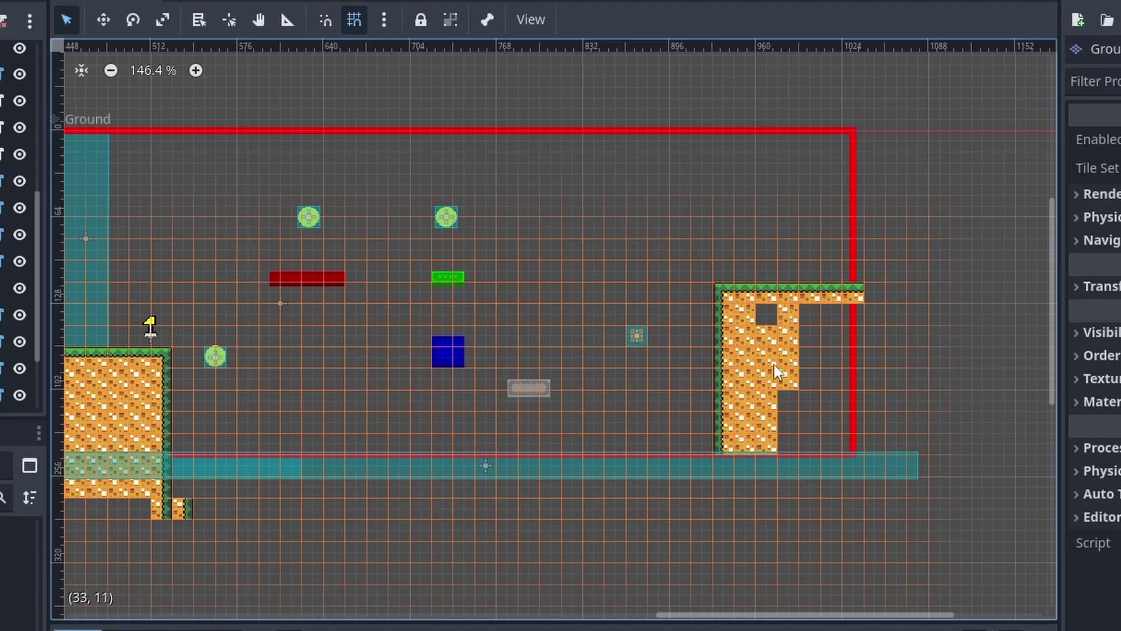
{"action": "middle_click_drag", "start_coordinate": [795, 285], "coordinate": [881, 292]}
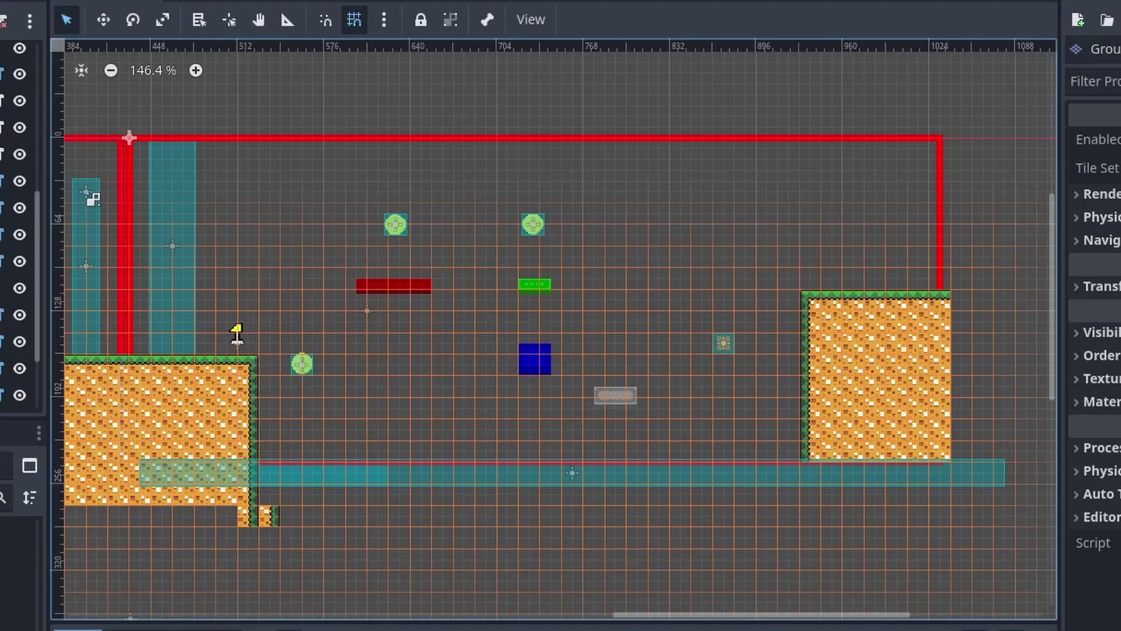
- Duplicate the tall transition area and fit the copy above the new ground block at the level's far end
{"action": "left_click", "coordinate": [183, 255]}
{"action": "key", "text": "ctrl+d"}
{"action": "left_click_drag", "start_coordinate": [185, 239], "coordinate": [917, 242]}
{"action": "left_click_drag", "start_coordinate": [909, 354], "coordinate": [916, 281]}
{"action": "key", "text": "ctrl+z"}
{"action": "left_click_drag", "start_coordinate": [909, 141], "coordinate": [917, 212]}
{"action": "left_click_drag", "start_coordinate": [907, 225], "coordinate": [908, 156]}
{"action": "left_click", "coordinate": [88, 194]}
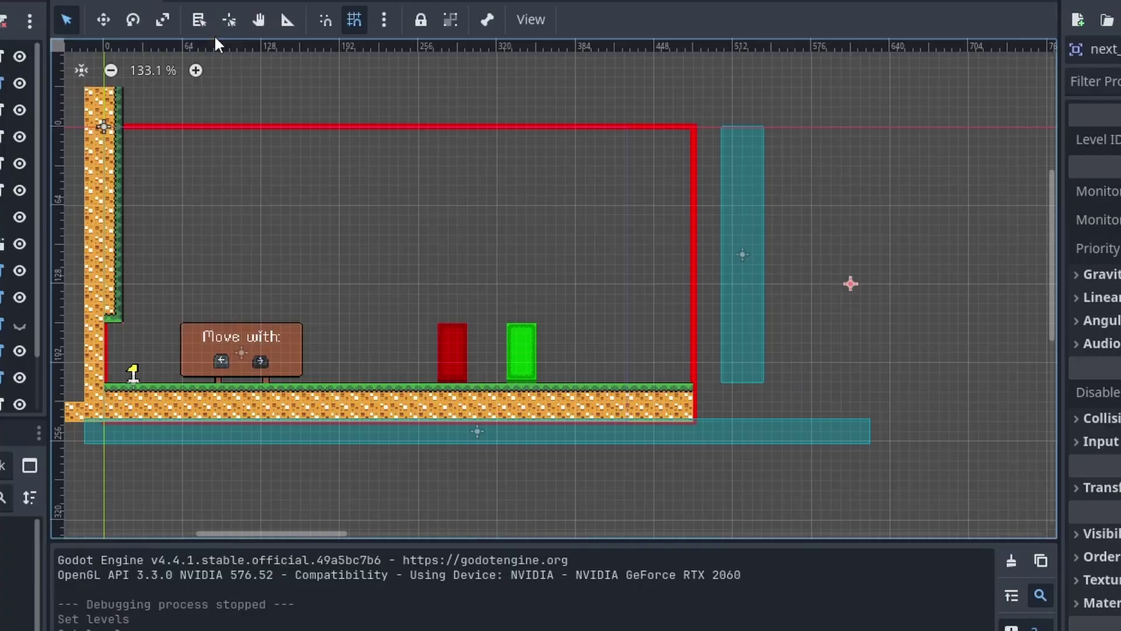
- Shift the transition areas between the "Move with:" and "Jump using" tutorial levels slightly to the left
{"action": "mouse_move", "coordinate": [743, 257]}
{"action": "left_mouse_down"}
{"action": "mouse_move", "coordinate": [851, 283]}
{"action": "mouse_move", "coordinate": [724, 254]}
{"action": "left_mouse_up"}
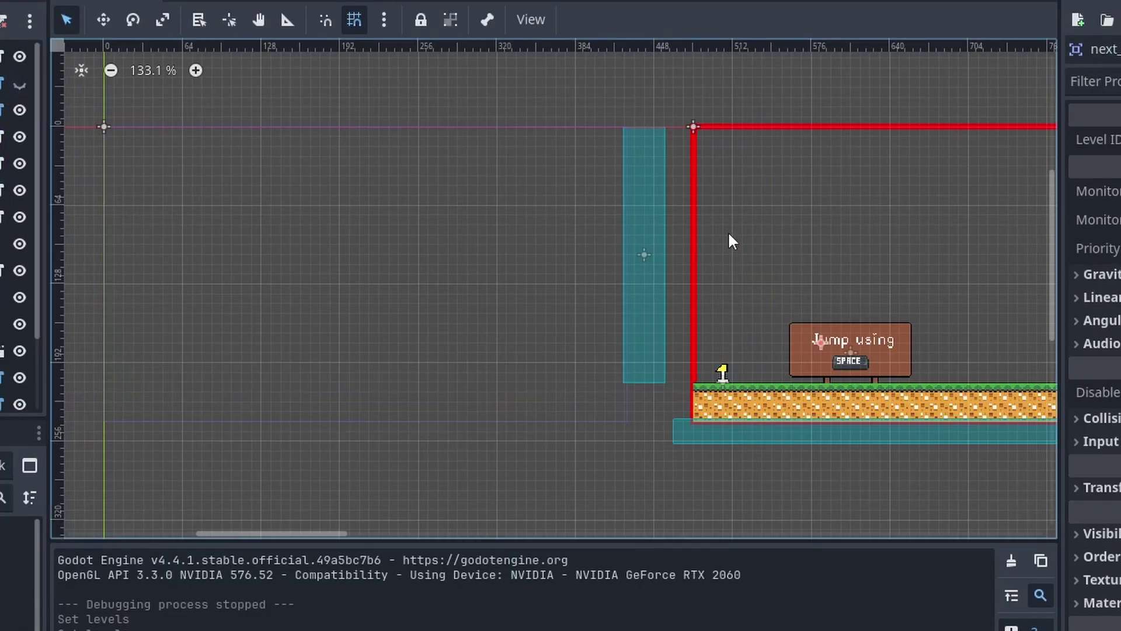
{"action": "mouse_move", "coordinate": [519, 169]}
{"action": "left_mouse_down"}
{"action": "mouse_move", "coordinate": [388, 105]}
{"action": "mouse_move", "coordinate": [505, 167]}
{"action": "left_mouse_up"}
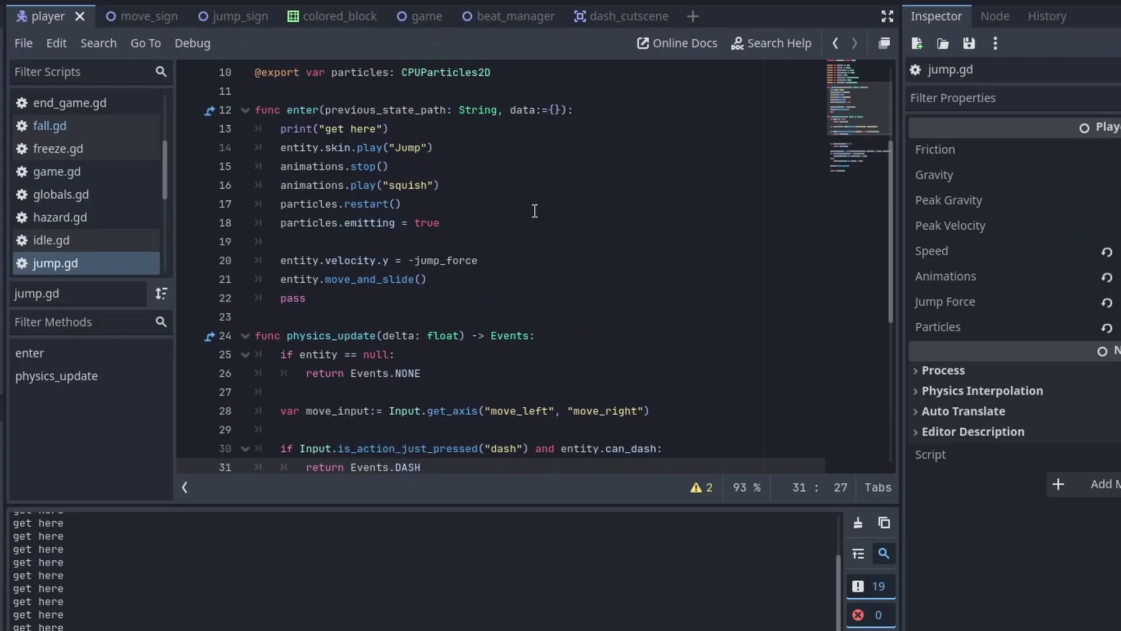
- Declare var cut_jump = false below the exported variables in jump.gd
{"action": "scroll", "coordinate": [439, 177], "scroll_direction": "down", "scroll_amount": 6}
{"action": "left_click", "coordinate": [440, 185]}
{"action": "scroll", "coordinate": [440, 177], "scroll_direction": "up", "scroll_amount": 9}
{"action": "left_click", "coordinate": [596, 242]}
{"action": "key", "text": "Return"}
{"action": "key", "text": "Return"}
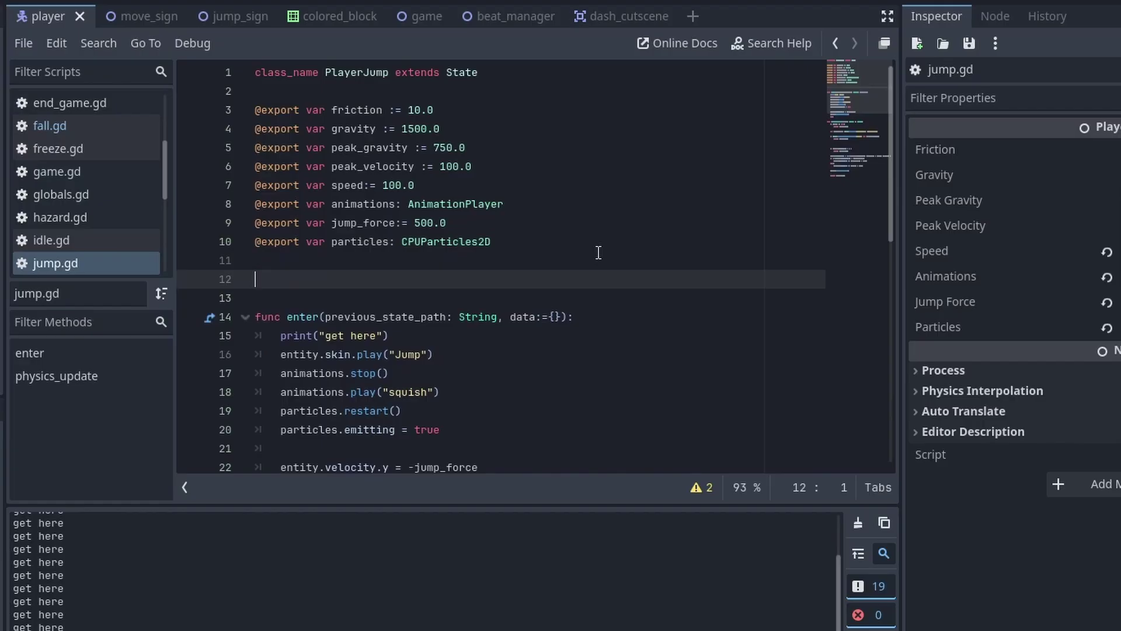
{"action": "type", "text": "var cut_jump = false"}
- Reset cut_jump = false at the start of the enter function in jump.gd
{"action": "left_click", "coordinate": [576, 317]}
{"action": "key", "text": "Return"}
{"action": "type", "text": "cut_jump = false"}
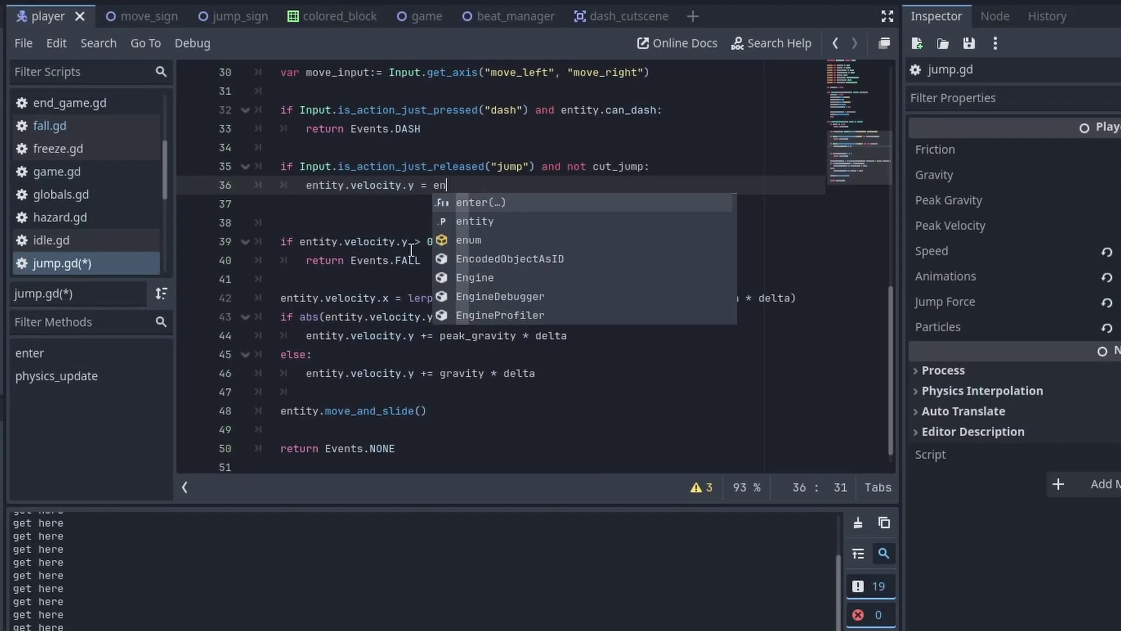
- When jump is released and not cut_jump, set entity.velocity.y = entity.velocity.y / 2.0 and cut_jump = true
{"action": "type", "text": "ity.velocity.y = entity.velocity.y / 2.0"}
{"action": "key", "text": "Return"}
{"action": "type", "text": "cu"}
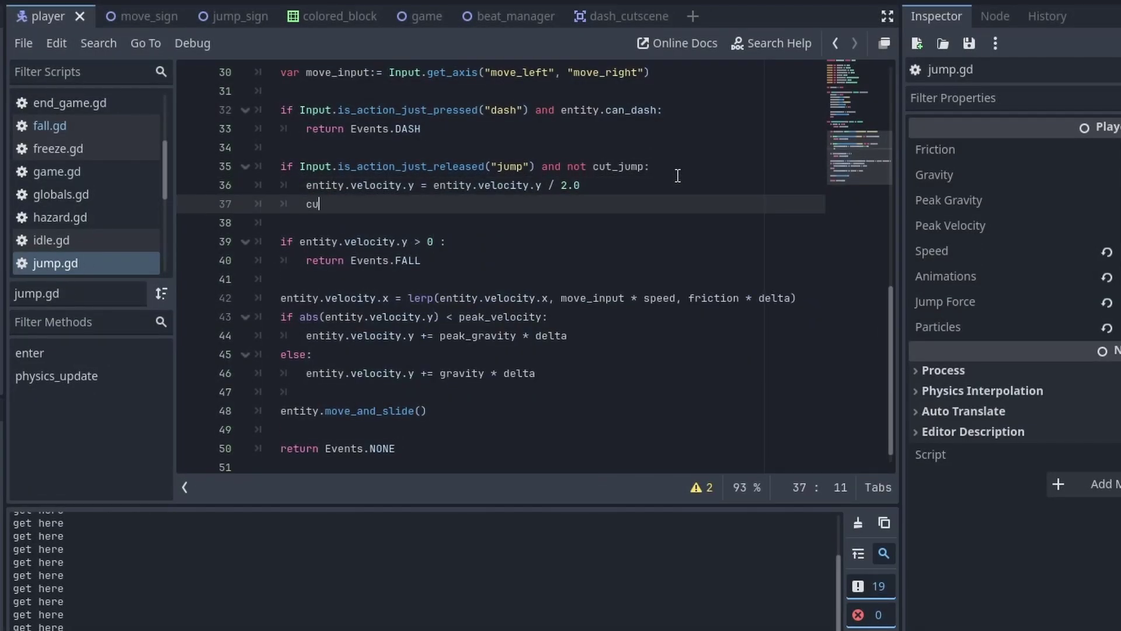
{"action": "type", "text": "t_jump = true"}
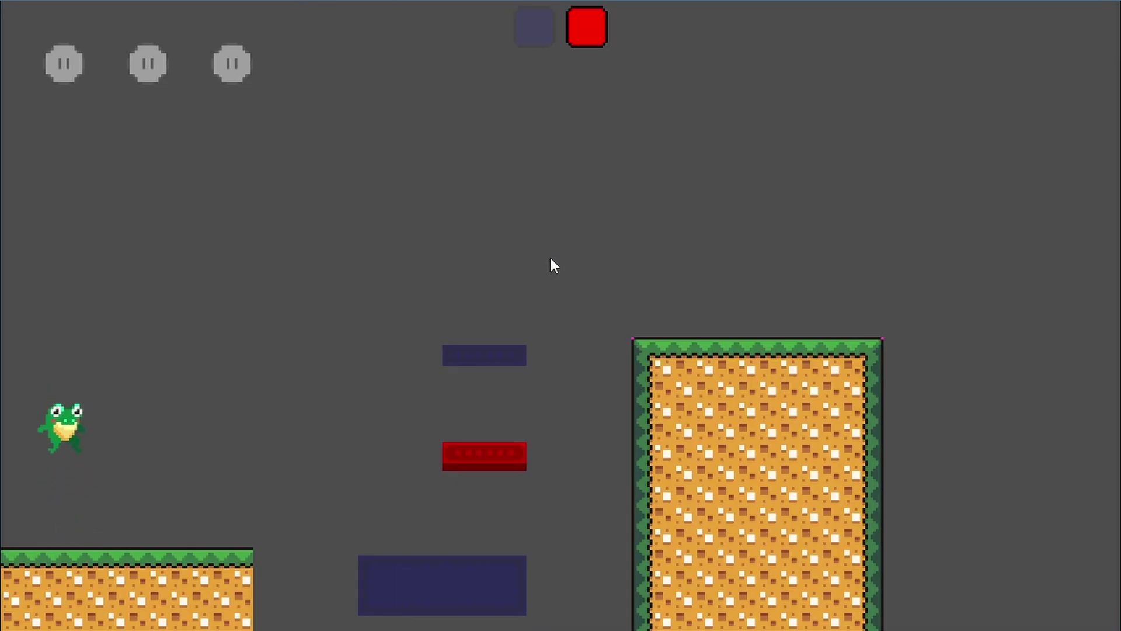
- Playtest the variable jump height with short and long jumps on the starting ground platform
{"action": "key", "text": "space"}
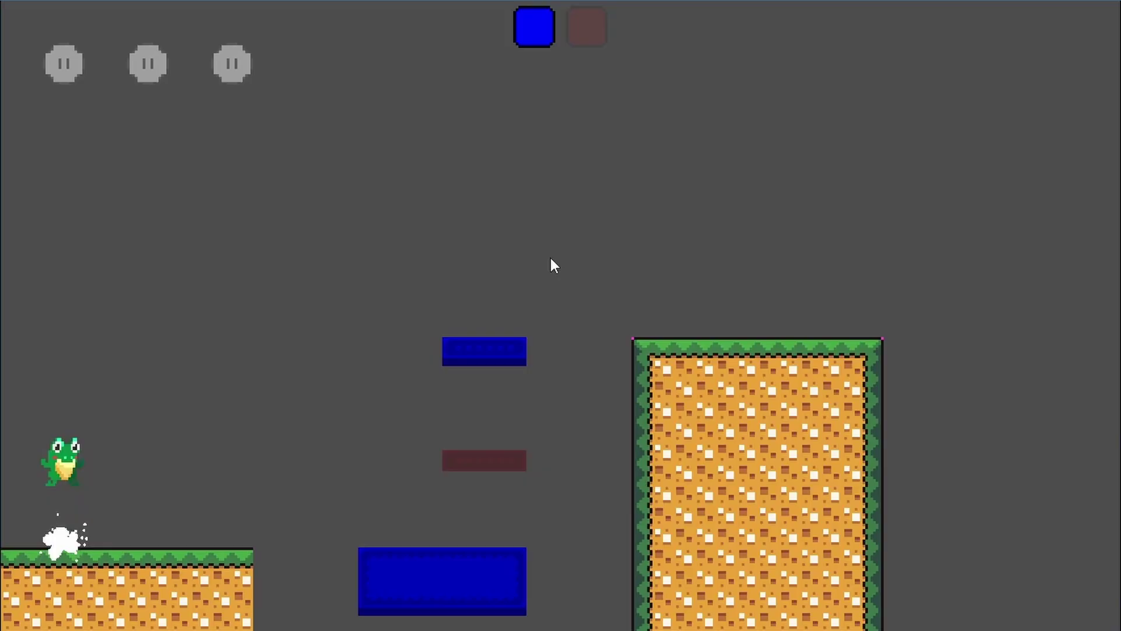
{"action": "key", "text": "space"}
{"action": "key", "text": "Right"}
{"action": "key", "text": "space"}
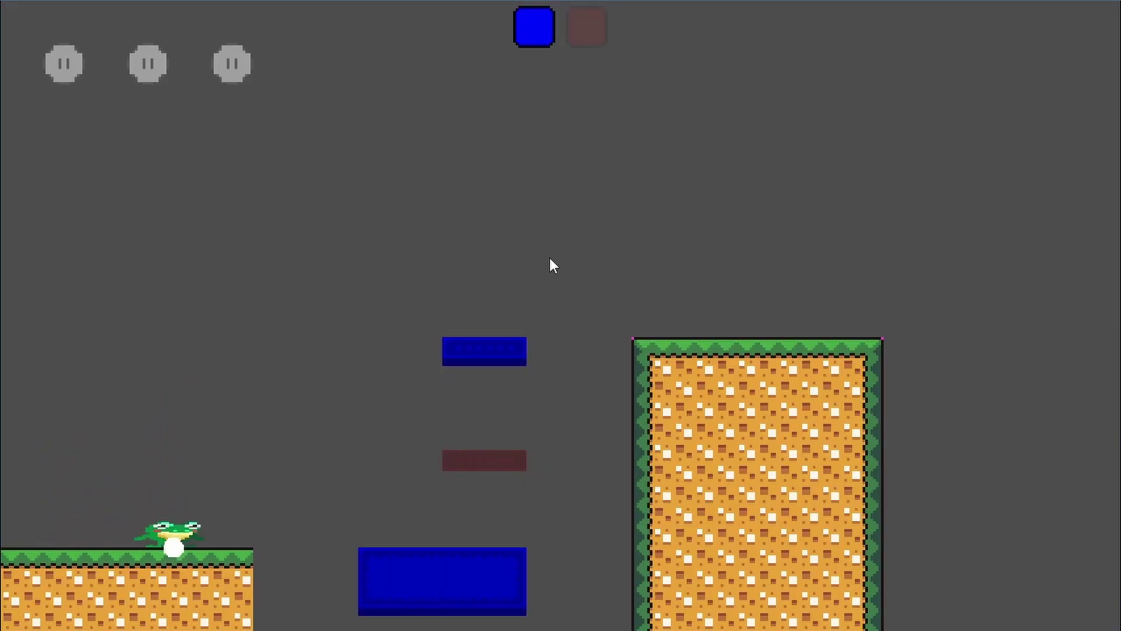
{"action": "key", "text": "space"}
{"action": "key", "text": "Left"}
{"action": "key", "text": "space"}
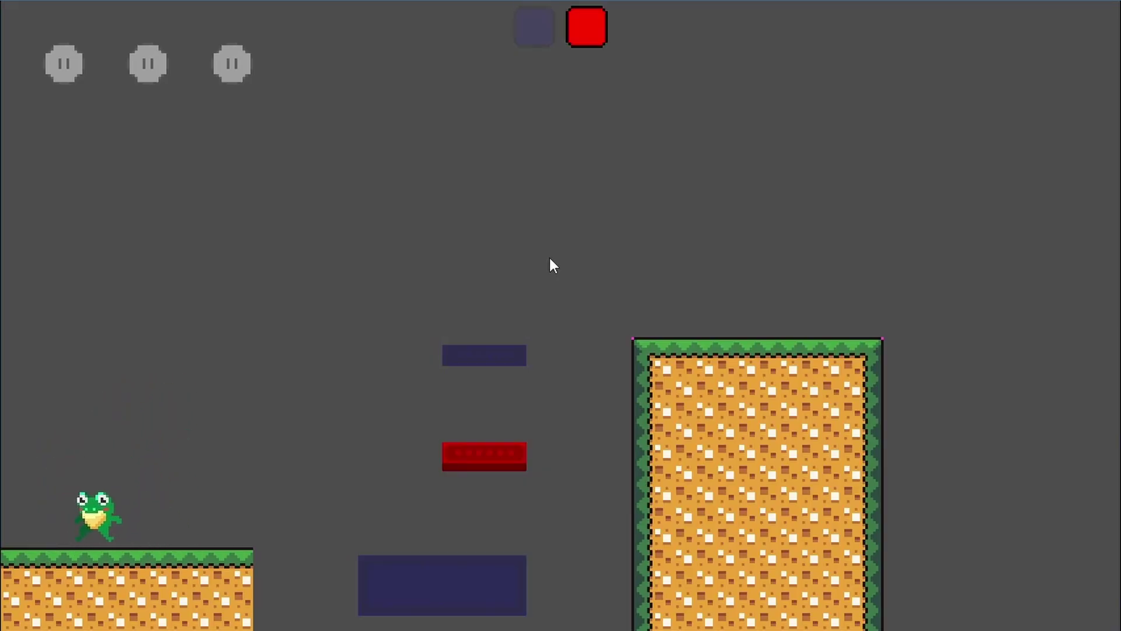
{"action": "key", "text": "space"}
{"action": "key", "text": "space"}
{"action": "key", "text": "Right"}
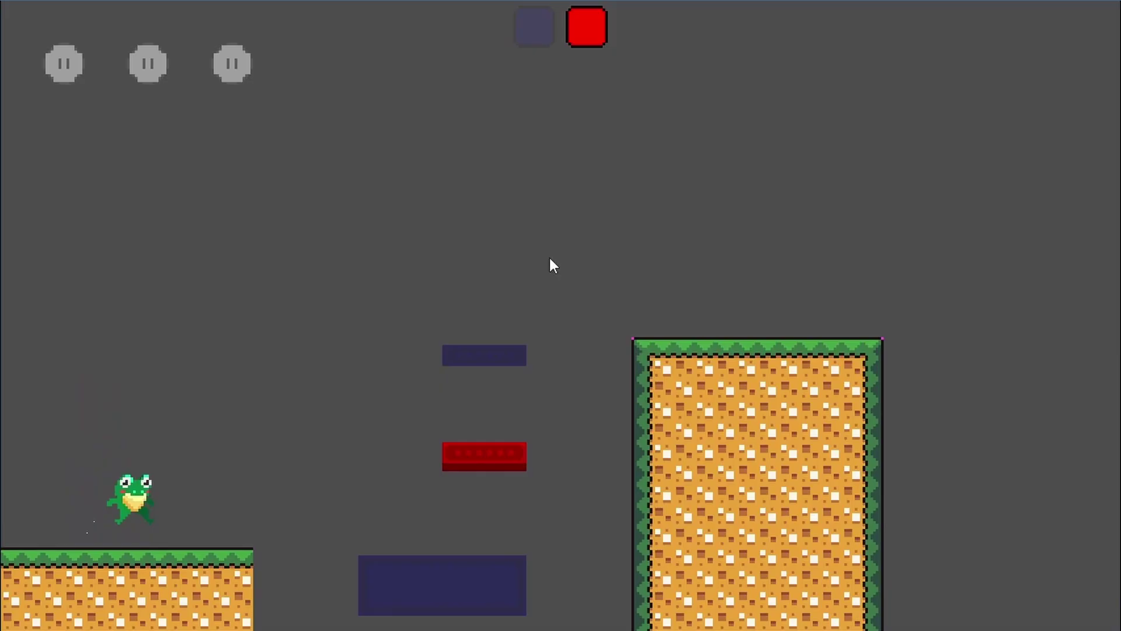
- Playtest jumping near the edge of the starting platform beside the blue and red blocks
{"action": "key", "text": "space"}
{"action": "key", "text": "space"}
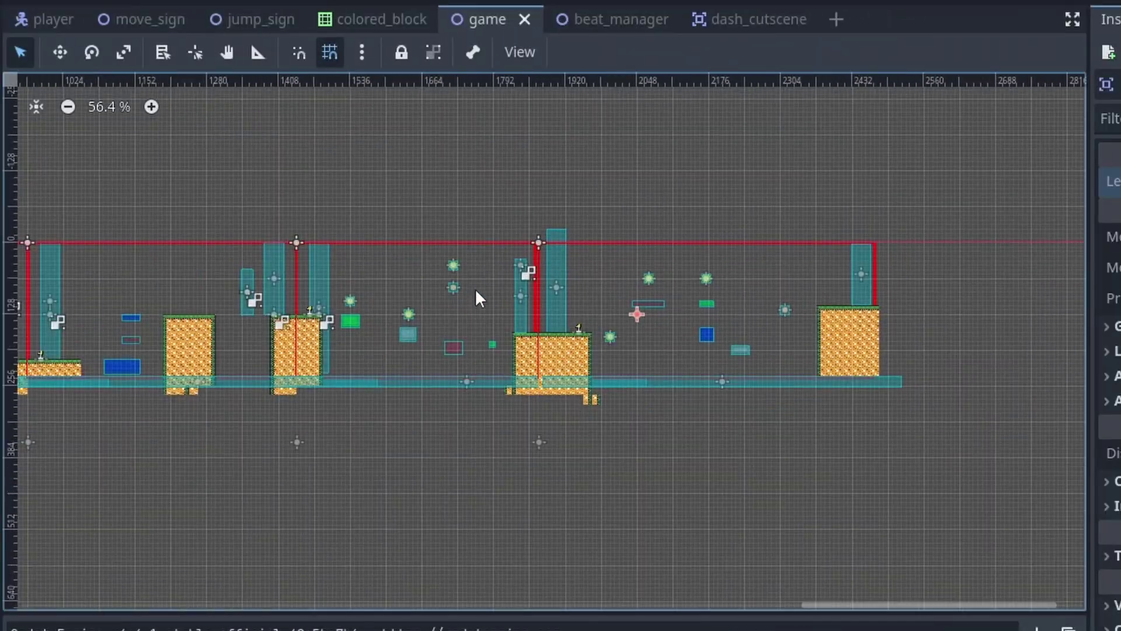
- Open game.gd at the previous_level declaration at the top of the script
{"action": "middle_click_drag", "start_coordinate": [476, 291], "coordinate": [1100, 295]}
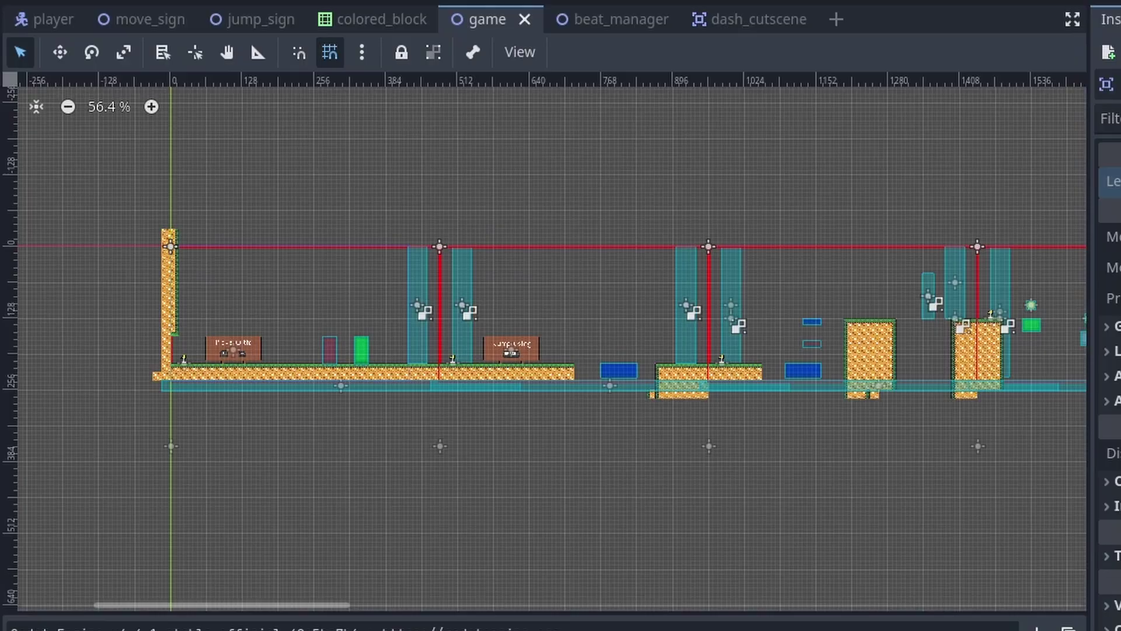
{"action": "key", "text": "ctrl+F3"}
{"action": "scroll", "coordinate": [491, 304], "scroll_direction": "up", "scroll_amount": 15}
{"action": "scroll", "coordinate": [491, 304], "scroll_direction": "up", "scroll_amount": 6}
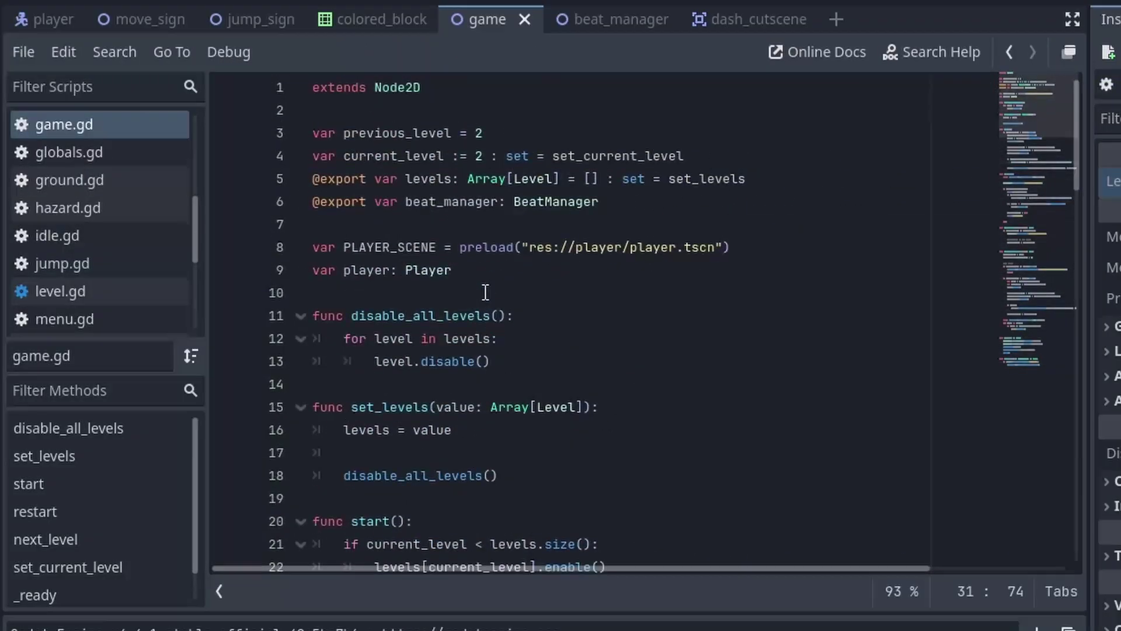
{"action": "left_click", "coordinate": [490, 133]}
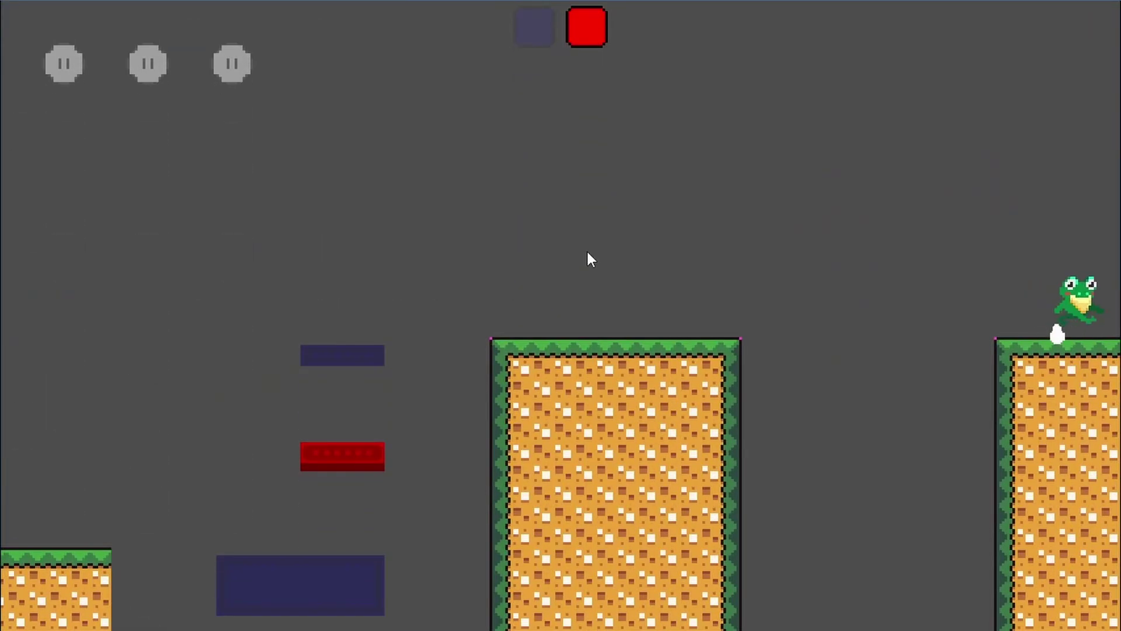
- Playtest jumping off the ledge and across the green and grey blocks to collect the first two coins
{"action": "key", "text": "Right"}
{"action": "key", "text": "space"}
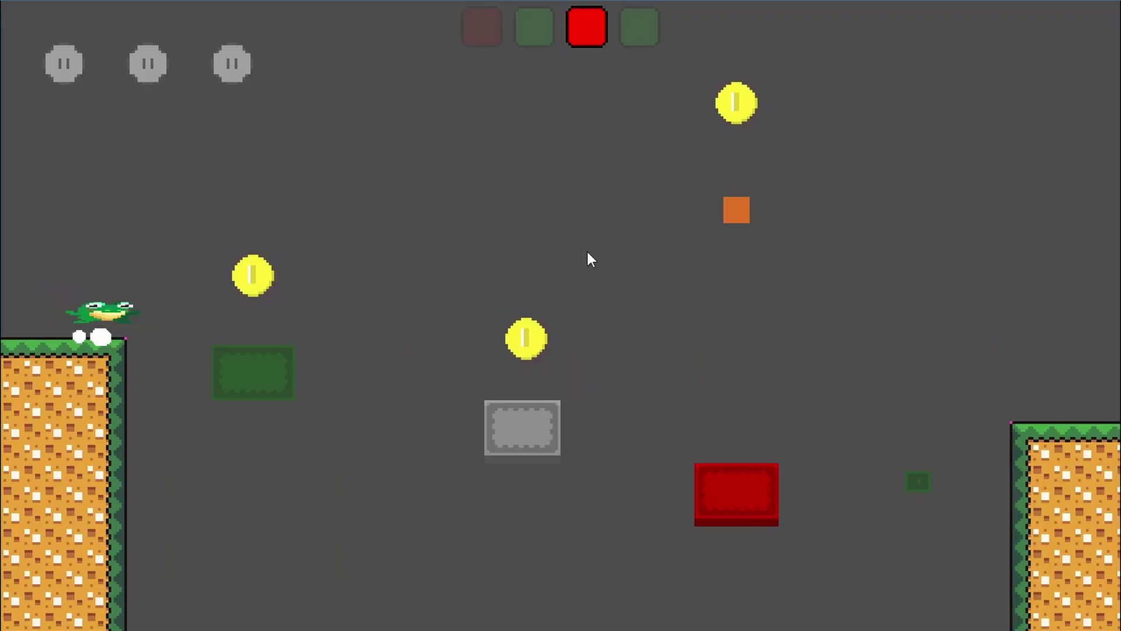
{"action": "key", "text": "space"}
{"action": "key", "text": "space"}
{"action": "key", "text": "space"}
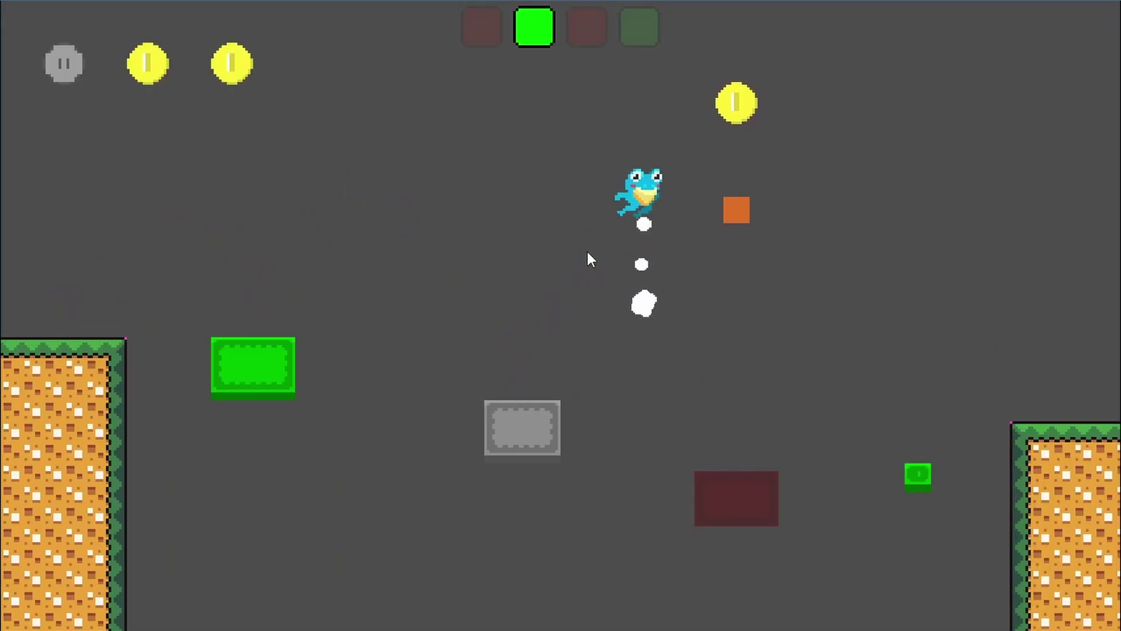
- Playtest the air dash into the orange pickup below the highest coin
{"action": "key", "text": "Right"}
{"action": "key", "text": "x"}
{"action": "key", "text": "x"}
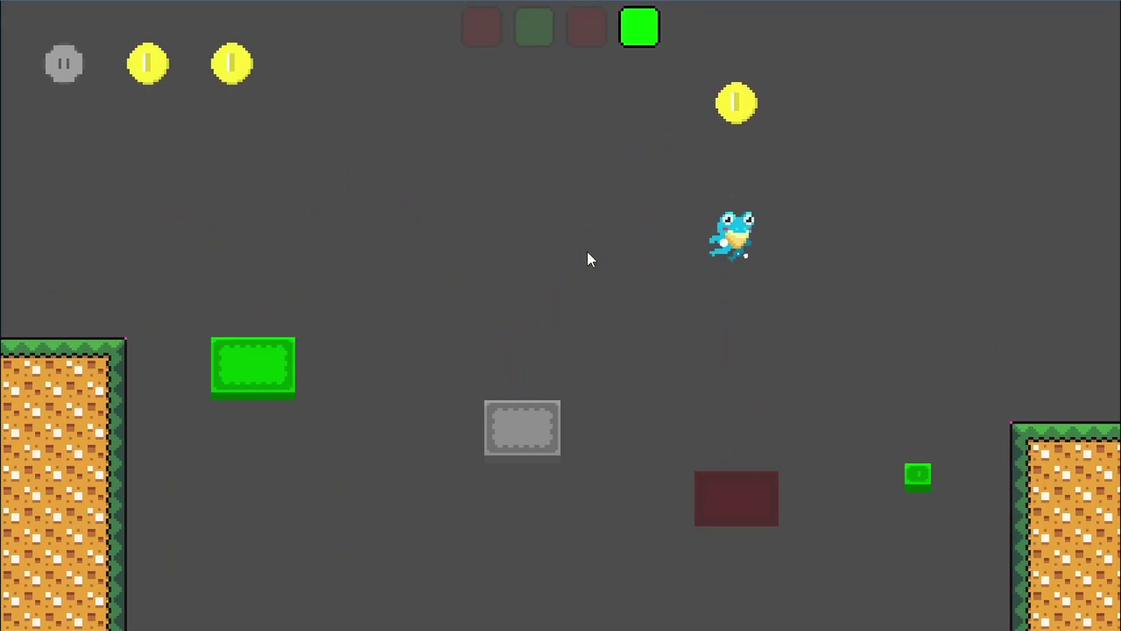
{"action": "key", "text": "Left"}
{"action": "key", "text": "space"}
{"action": "key", "text": "Right"}
{"action": "key", "text": "space"}
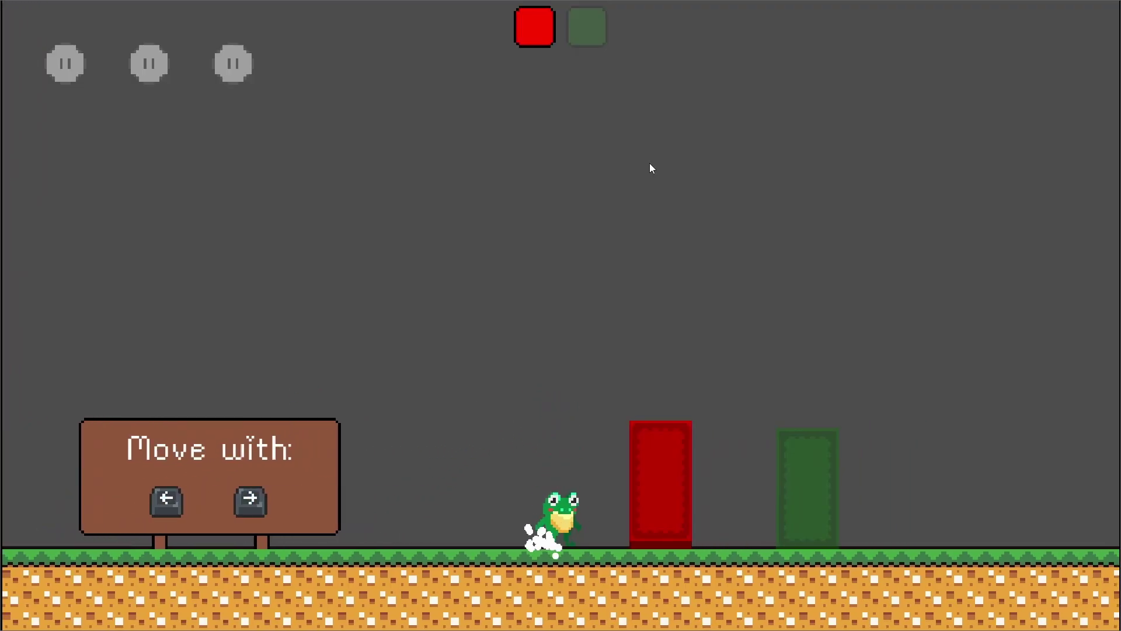
- Playtest dashing past the red and green blocks in the level with the "Move with" sign
{"action": "key", "text": "Right"}
{"action": "key", "text": "x"}
{"action": "key", "text": "x"}
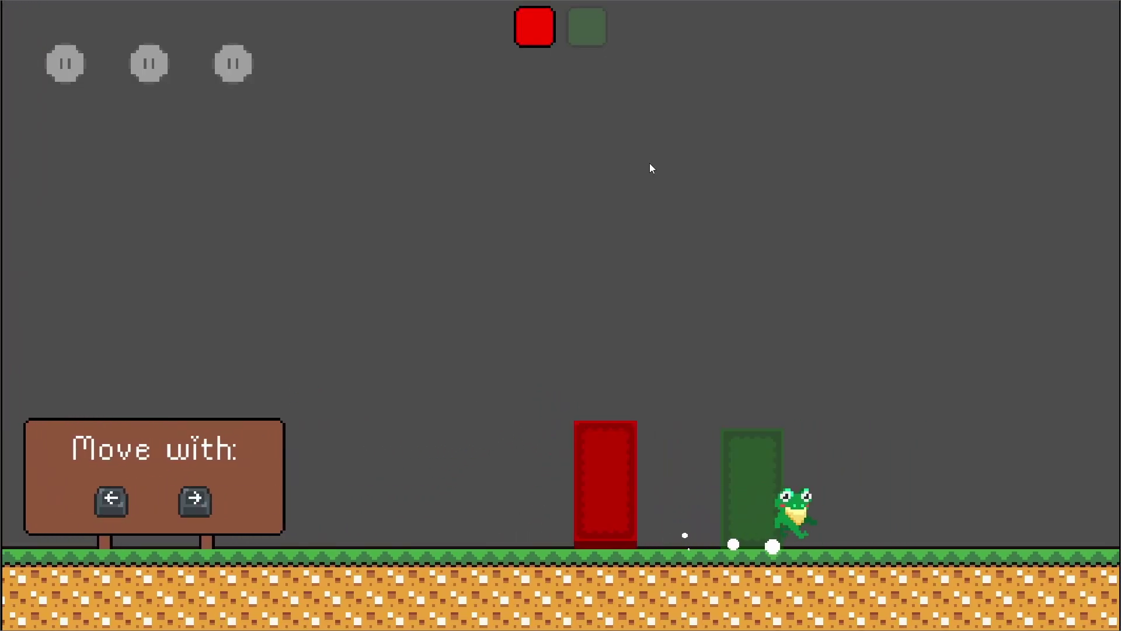
{"action": "key", "text": "Right"}
{"action": "key", "text": "x"}
{"action": "key", "text": "x"}
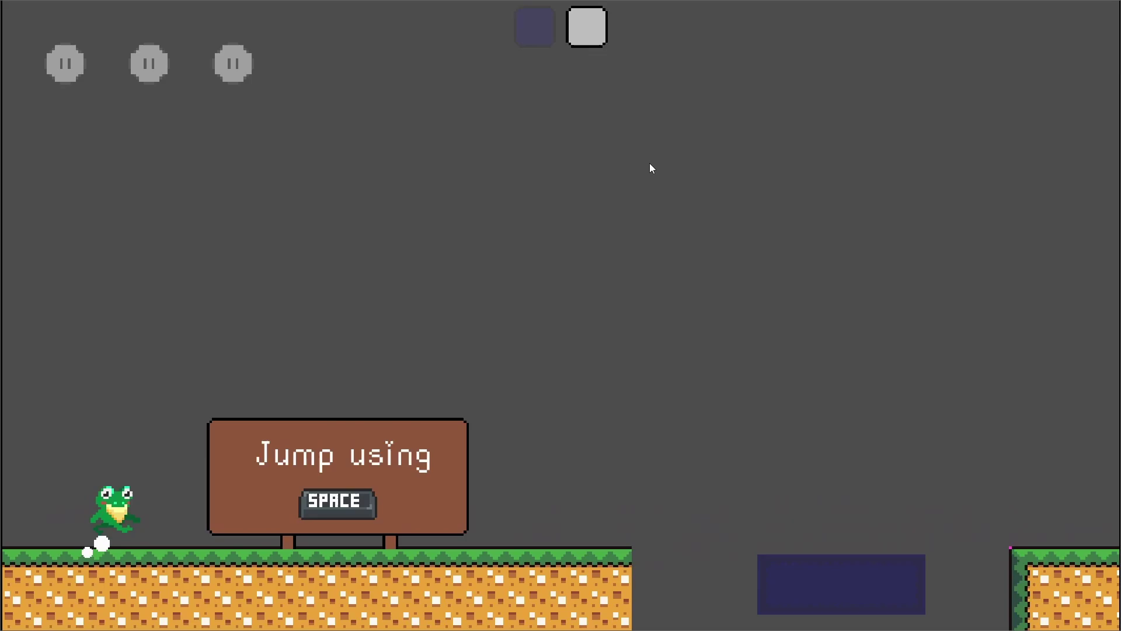
- Playtest dashing along the platform with the "Jump using SPACE" sign toward the blue block
{"action": "key", "text": "Right"}
{"action": "key", "text": "x"}
{"action": "key", "text": "x"}
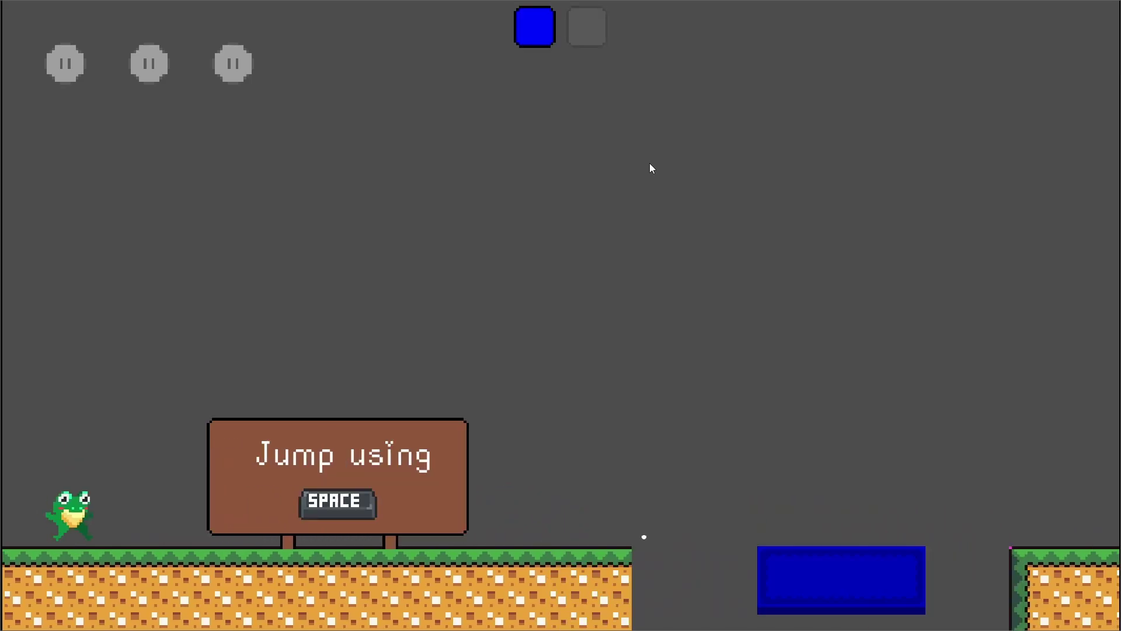
{"action": "key", "text": "Right"}
{"action": "key", "text": "x"}
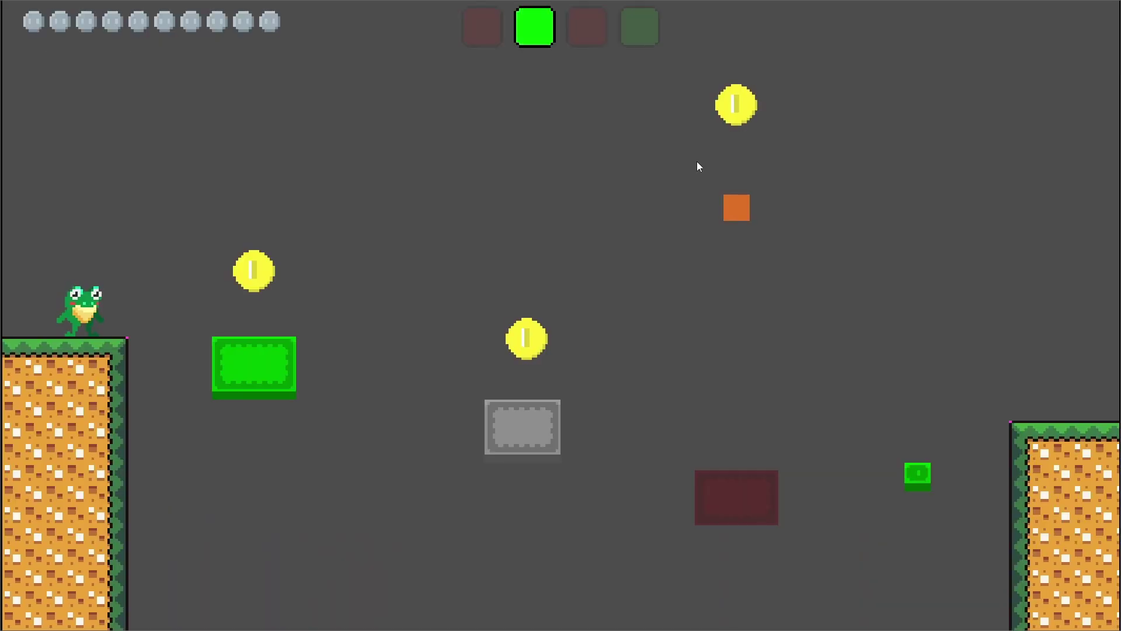
- Playtest the ten-coin counter by jumping and dashing across the green and grey blocks to collect two coins
{"action": "key", "text": "x"}
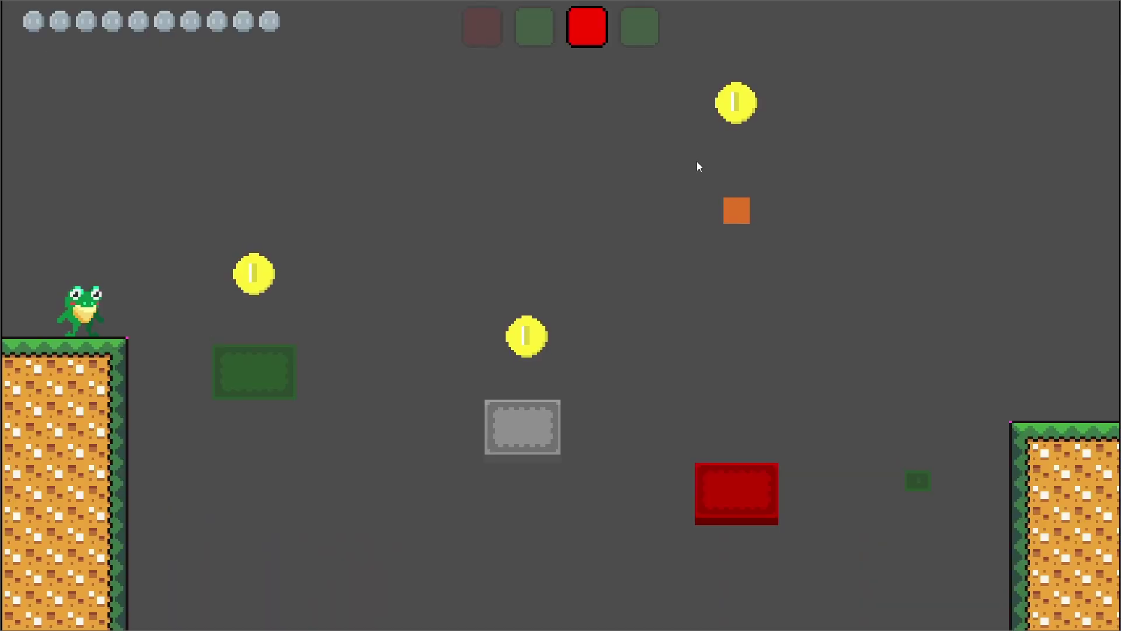
{"action": "key", "text": "space"}
{"action": "key", "text": "Right"}
{"action": "key", "text": "x"}
{"action": "key", "text": "space"}
{"action": "key", "text": "x"}
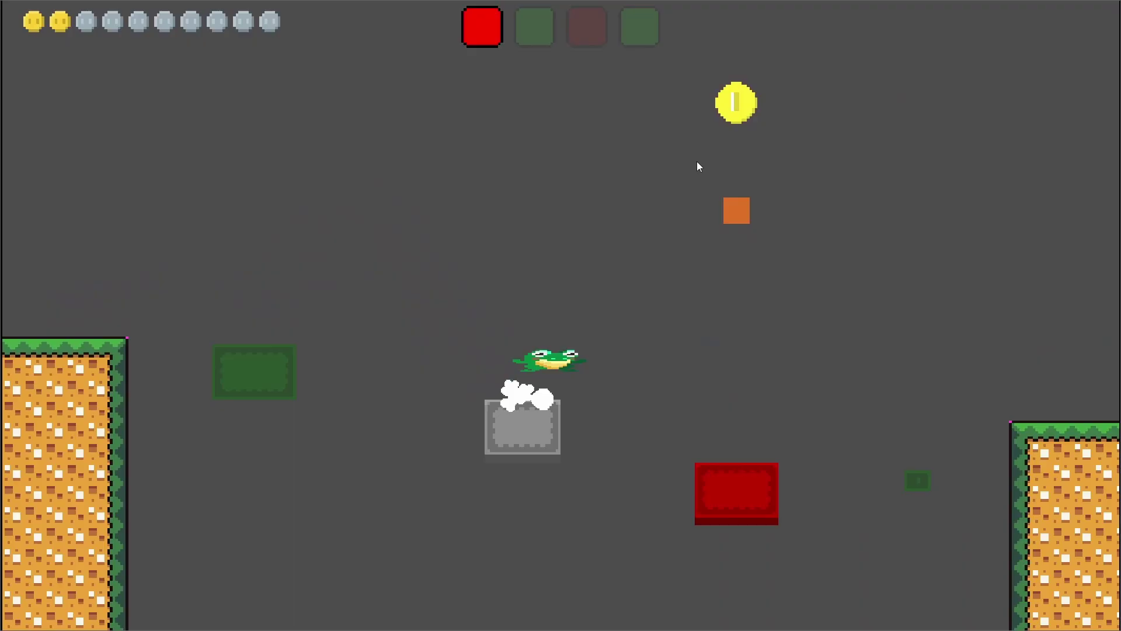
{"action": "key", "text": "x"}
{"action": "key", "text": "Right"}
{"action": "key", "text": "space"}
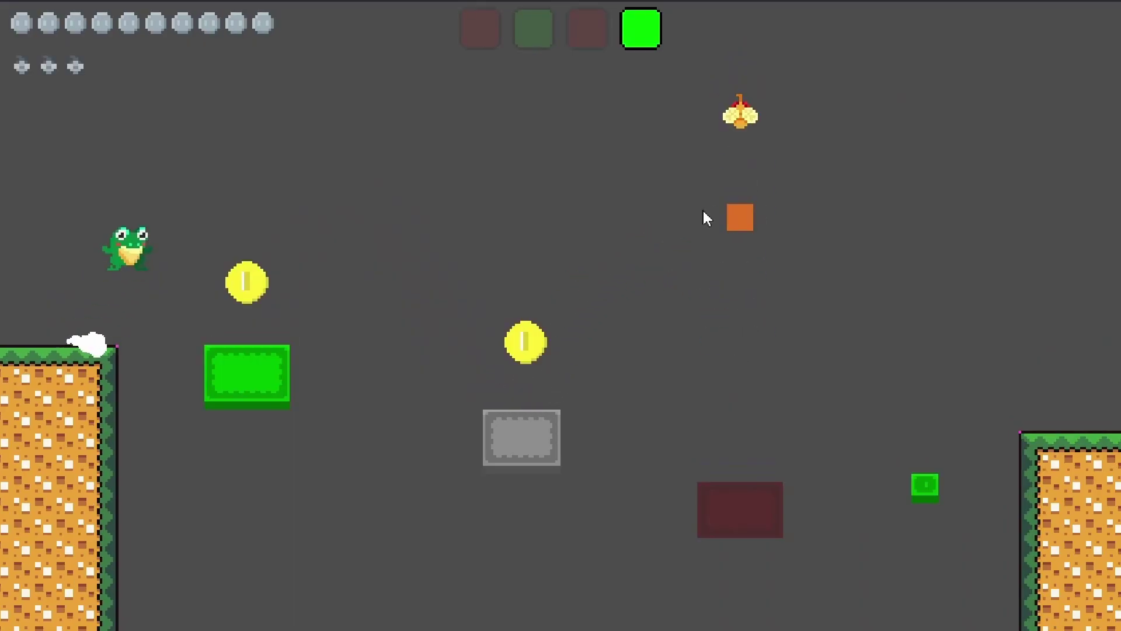
- Playtest the level with the fly pickup, collecting both coins and air-dashing toward the orange pickup
{"action": "key", "text": "Right"}
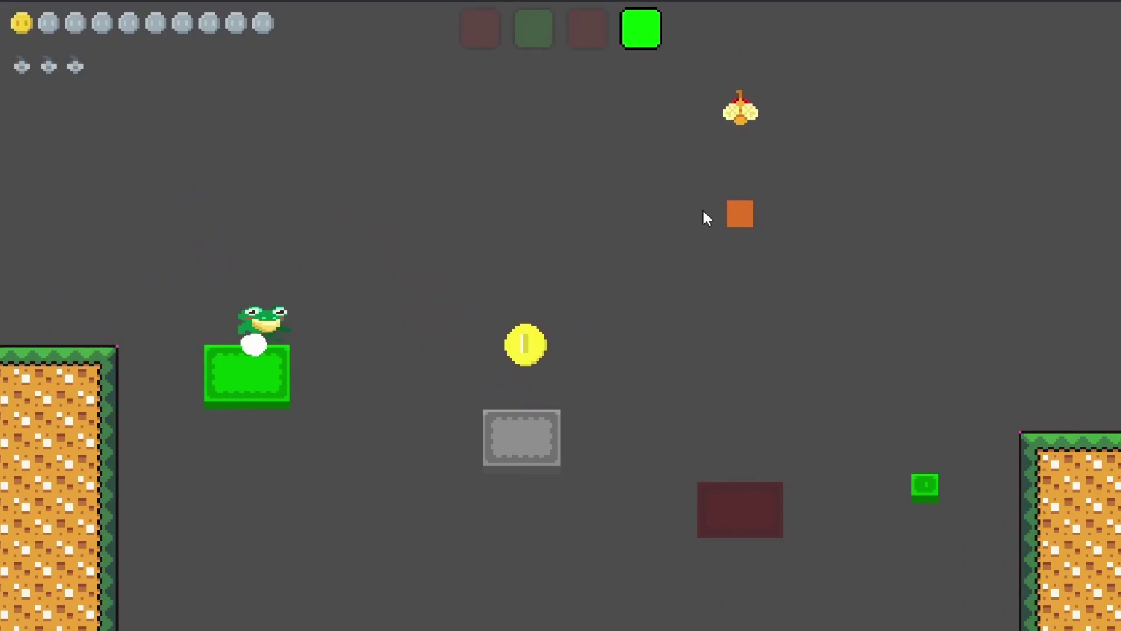
{"action": "key", "text": "space"}
{"action": "key", "text": "Right"}
{"action": "key", "text": "space"}
{"action": "key", "text": "space"}
{"action": "key", "text": "Right"}
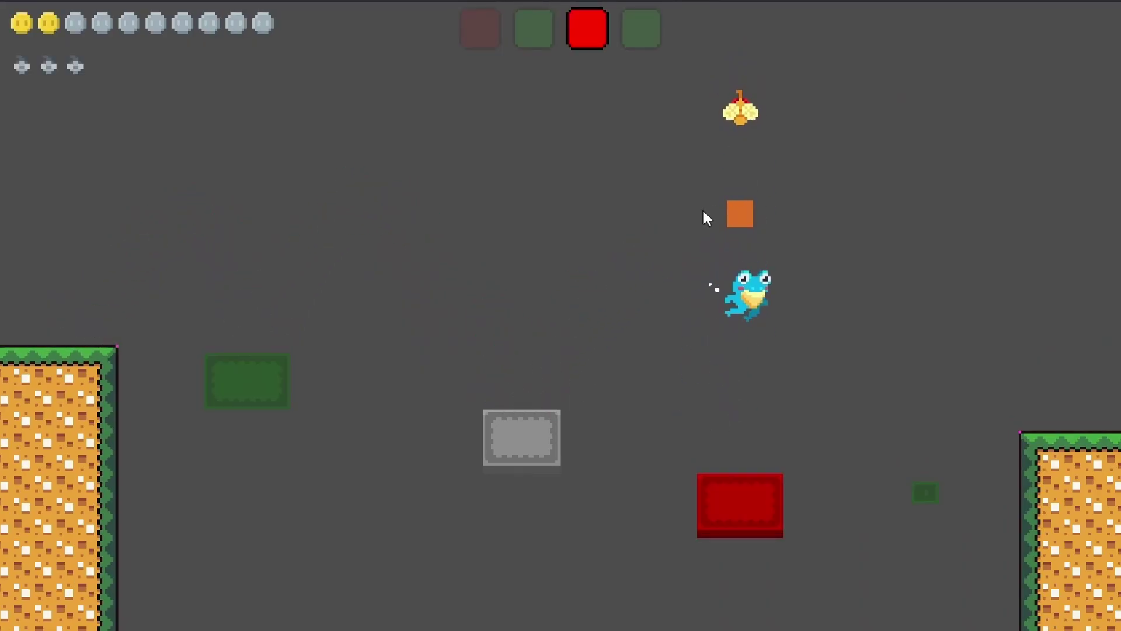
- Playtest crossing from the fly level into the next level with a jump and dash
{"action": "key", "text": "Right"}
{"action": "key", "text": "space"}
{"action": "key", "text": "x"}
{"action": "key", "text": "space"}
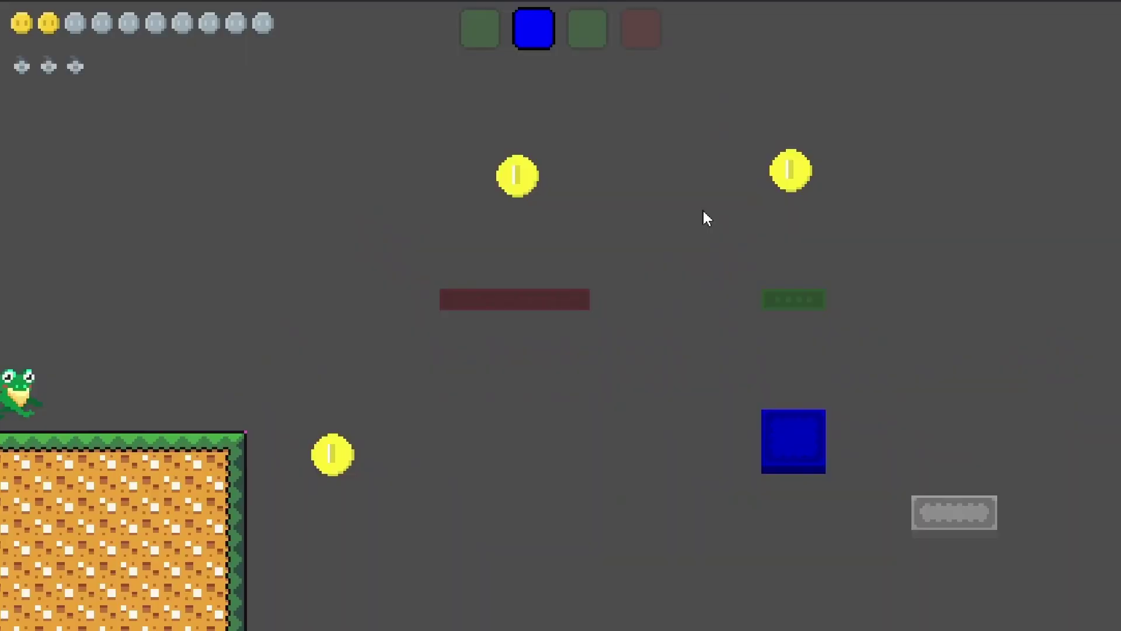
- Playtest dashing back into the fly level and jumping through the orange pickup toward the fly
{"action": "key", "text": "x"}
{"action": "key", "text": "Left"}
{"action": "key", "text": "x"}
{"action": "key", "text": "space"}
{"action": "key", "text": "space"}
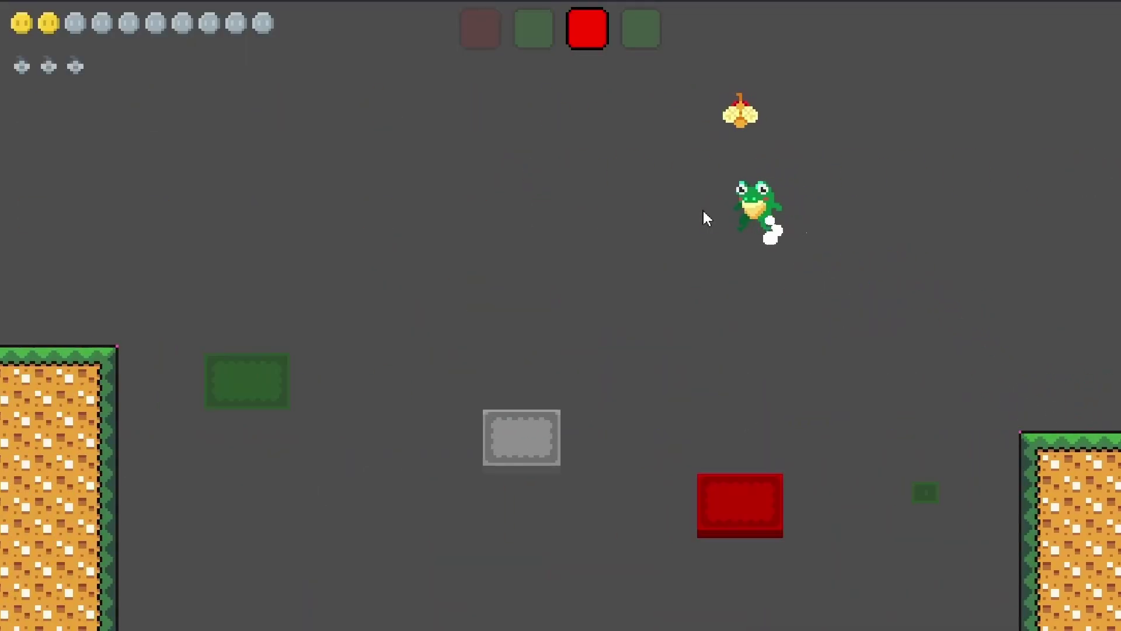
{"action": "key", "text": "space"}
{"action": "key", "text": "Right"}
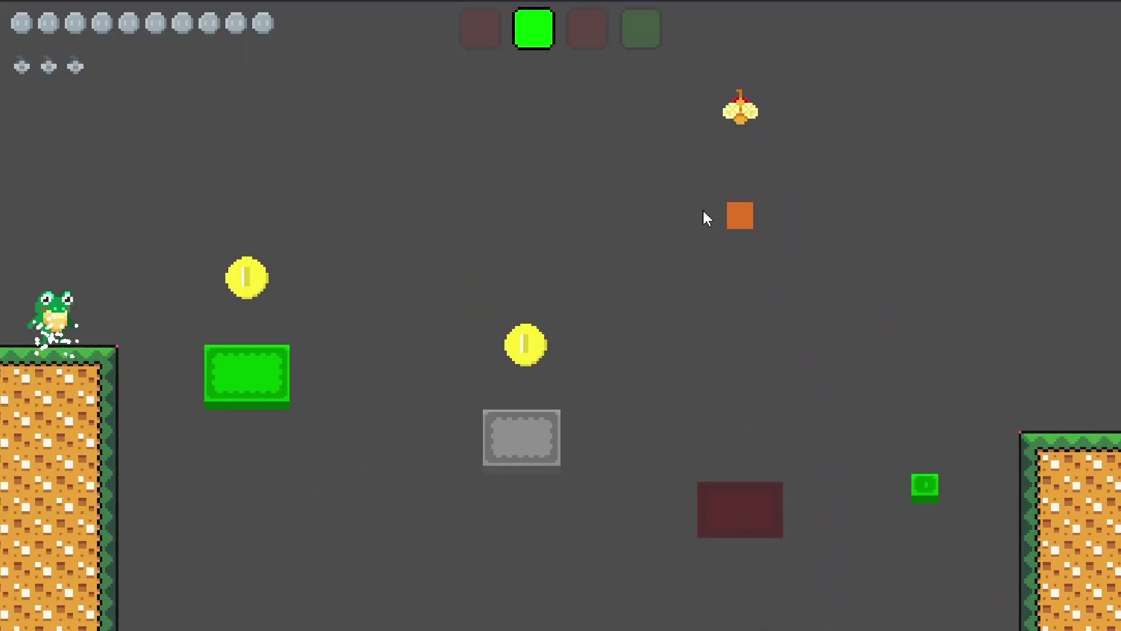
- Playtest the dust particles with a run, jump and dash off the ledge toward the first coin
{"action": "key", "text": "Right"}
{"action": "key", "text": "space"}
{"action": "key", "text": "x"}
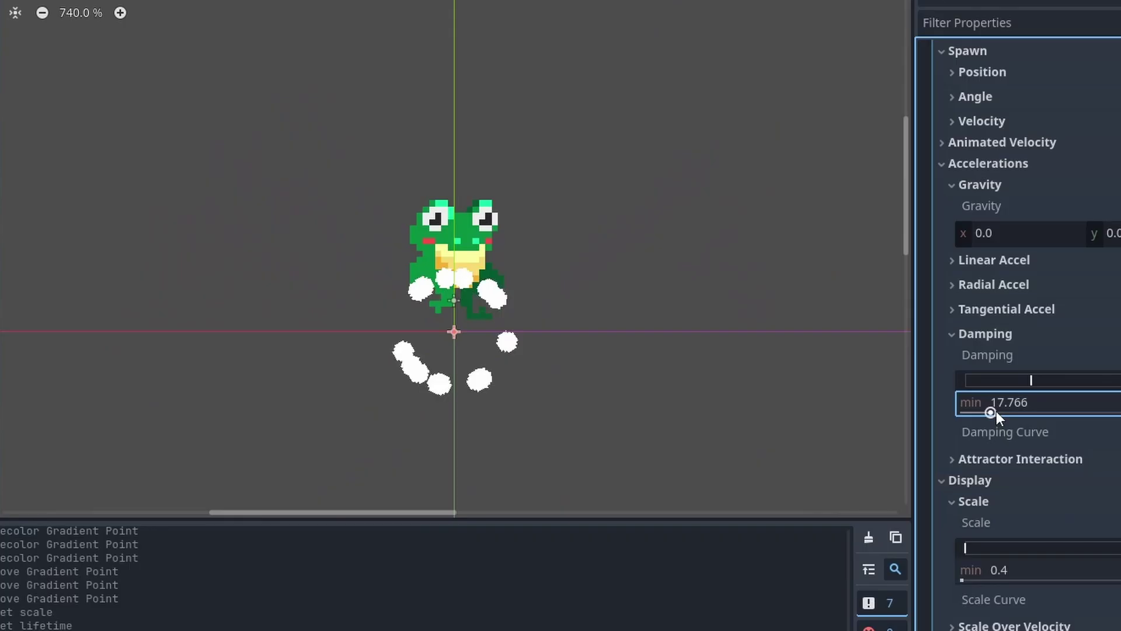
- Increase the minimum Damping of the frog's dust particles
{"action": "left_click_drag", "start_coordinate": [994, 410], "coordinate": [1074, 408]}
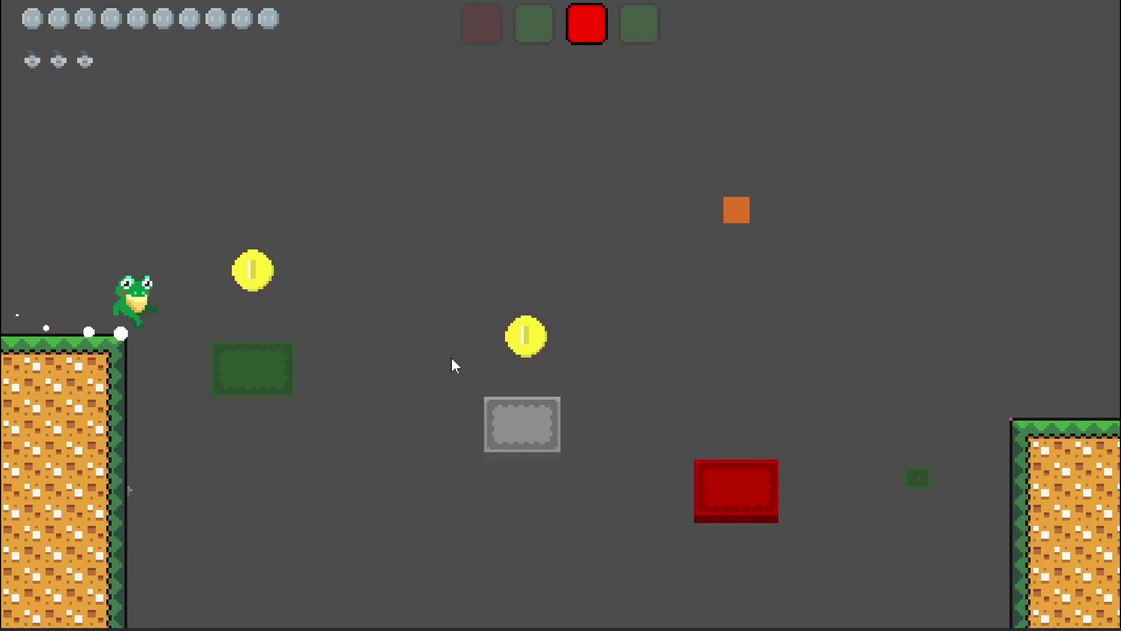
- Playtest the spiked level by jumping and dashing from the high ledge over the red block toward the green block
{"action": "key", "text": "x"}
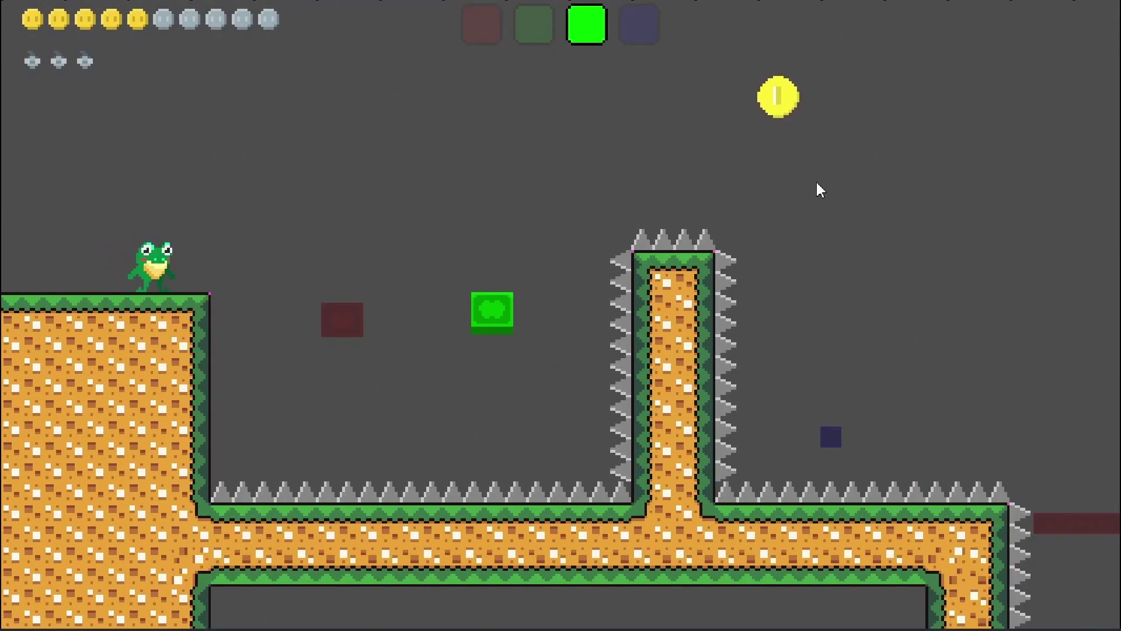
{"action": "key", "text": "x"}
{"action": "key", "text": "space"}
{"action": "key", "text": "Right"}
{"action": "key", "text": "x"}
{"action": "key", "text": "space"}
{"action": "key", "text": "x"}
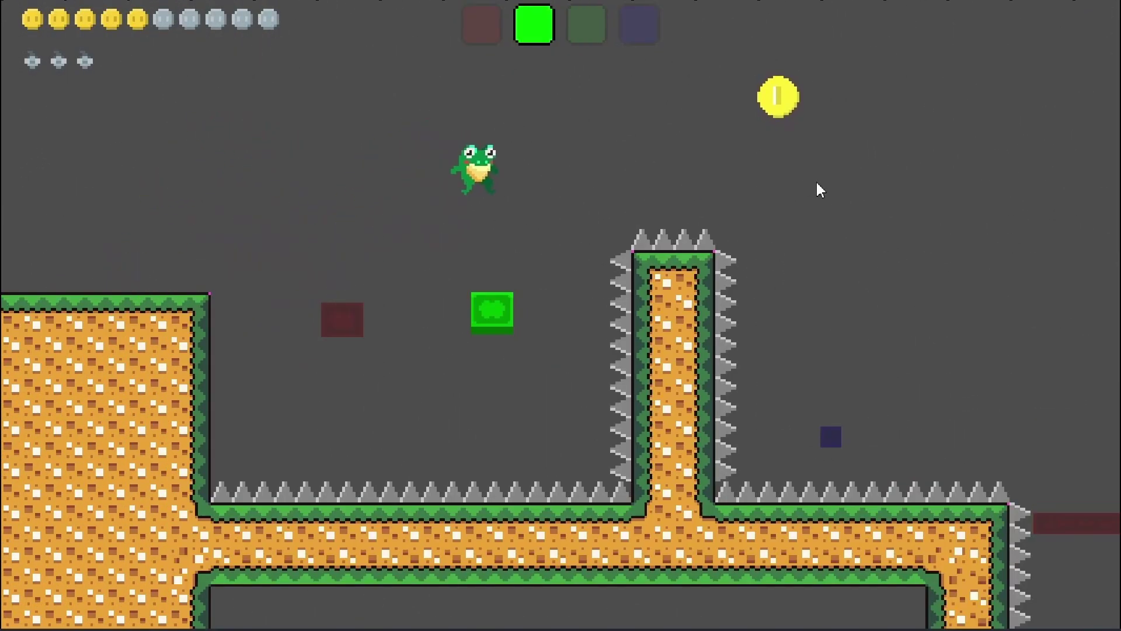
- Playtest clearing the spiked pillar, collecting the coin above it and bouncing off the small blue block
{"action": "key", "text": "space"}
{"action": "key", "text": "Right"}
{"action": "key", "text": "space"}
{"action": "key", "text": "x"}
{"action": "key", "text": "x"}
{"action": "key", "text": "space"}
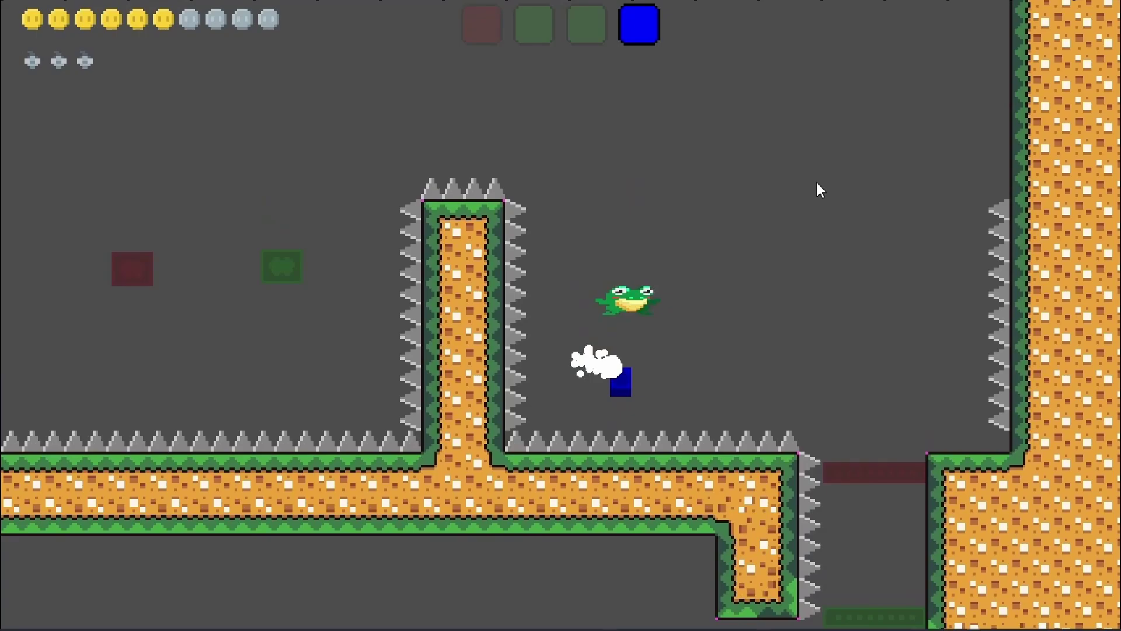
- Playtest dashing to the narrow shaft and dropping through its red and green blocks
{"action": "key", "text": "Right"}
{"action": "key", "text": "x"}
{"action": "key", "text": "x"}
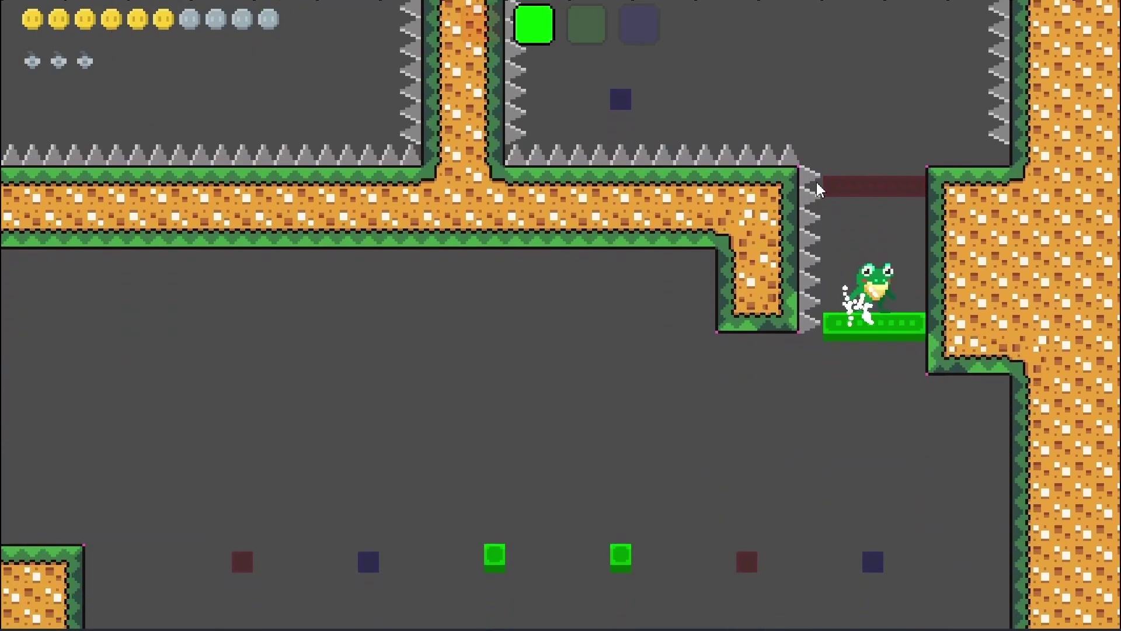
{"action": "key", "text": "x"}
{"action": "key", "text": "x"}
- Playtest hopping leftward across the row of small blue, red and green blocks in the lower chamber
{"action": "key", "text": "space"}
{"action": "key", "text": "Left"}
{"action": "key", "text": "x"}
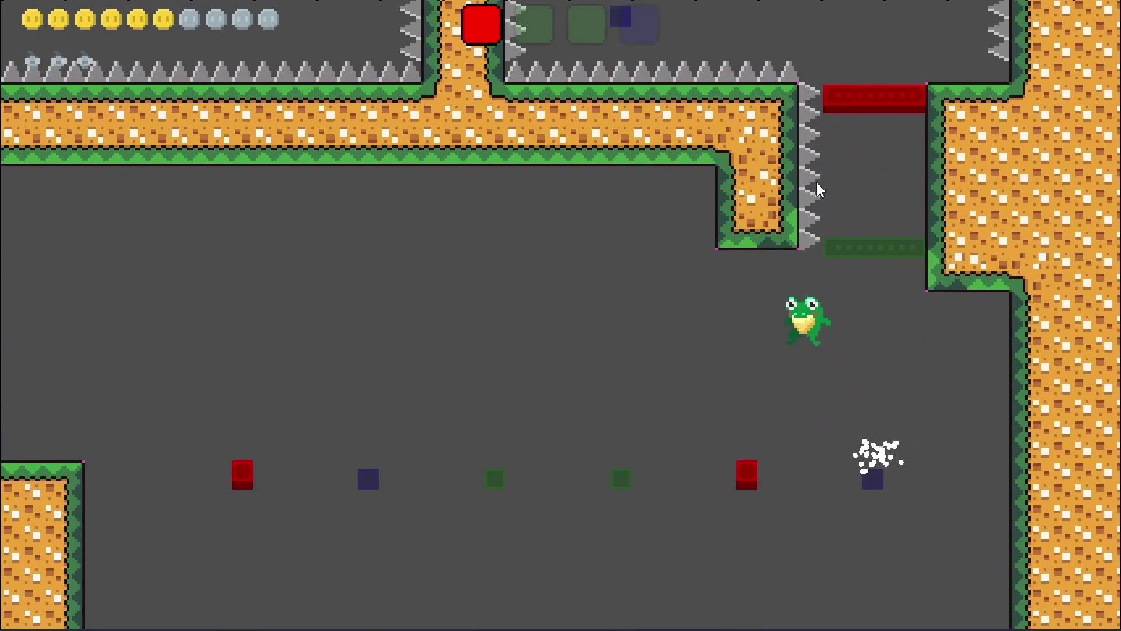
{"action": "key", "text": "space"}
{"action": "key", "text": "x"}
{"action": "key", "text": "space"}
{"action": "key", "text": "Left"}
{"action": "key", "text": "x"}
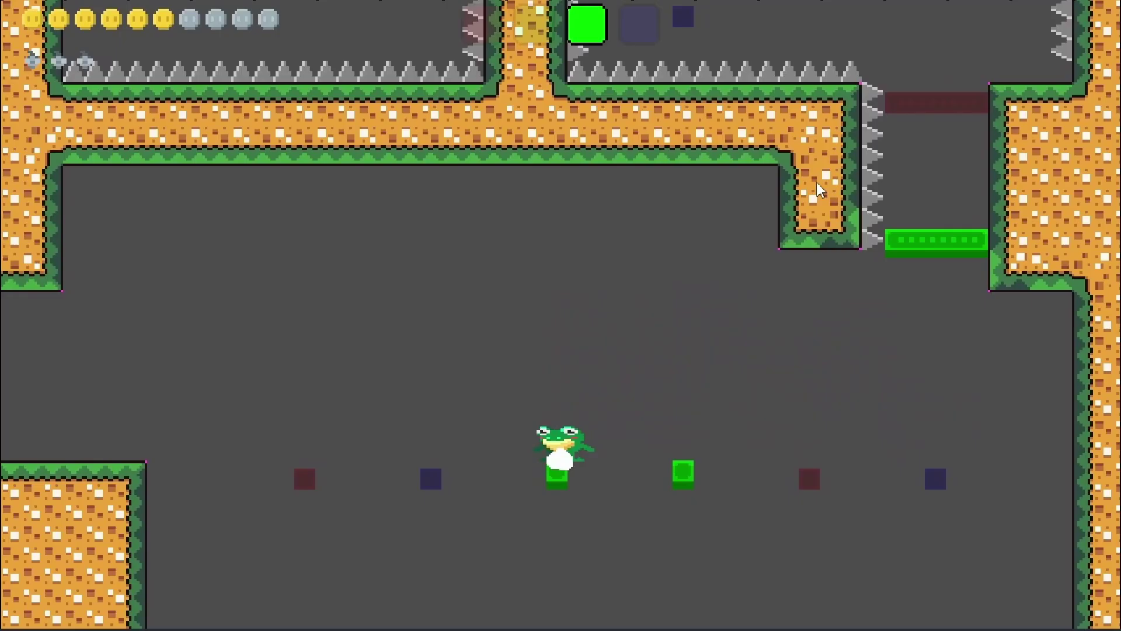
{"action": "key", "text": "space"}
{"action": "key", "text": "x"}
{"action": "key", "text": "space"}
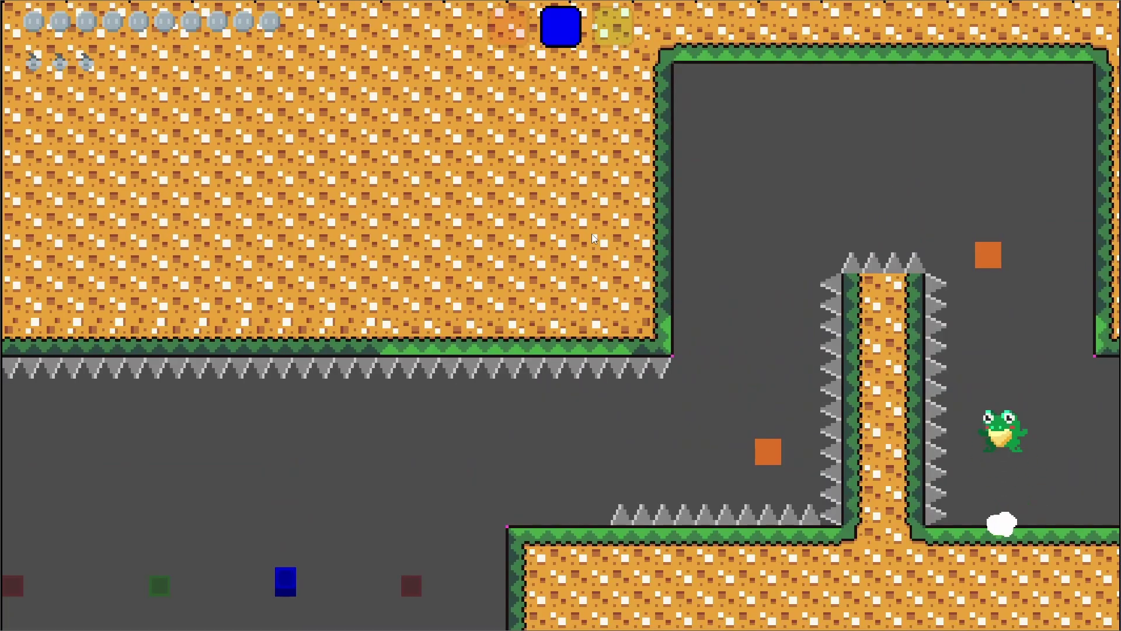
- Playtest crossing the spiked pillar from right to left with jumps, dashes and the two orange pickups
{"action": "key", "text": "space"}
{"action": "key", "text": "x"}
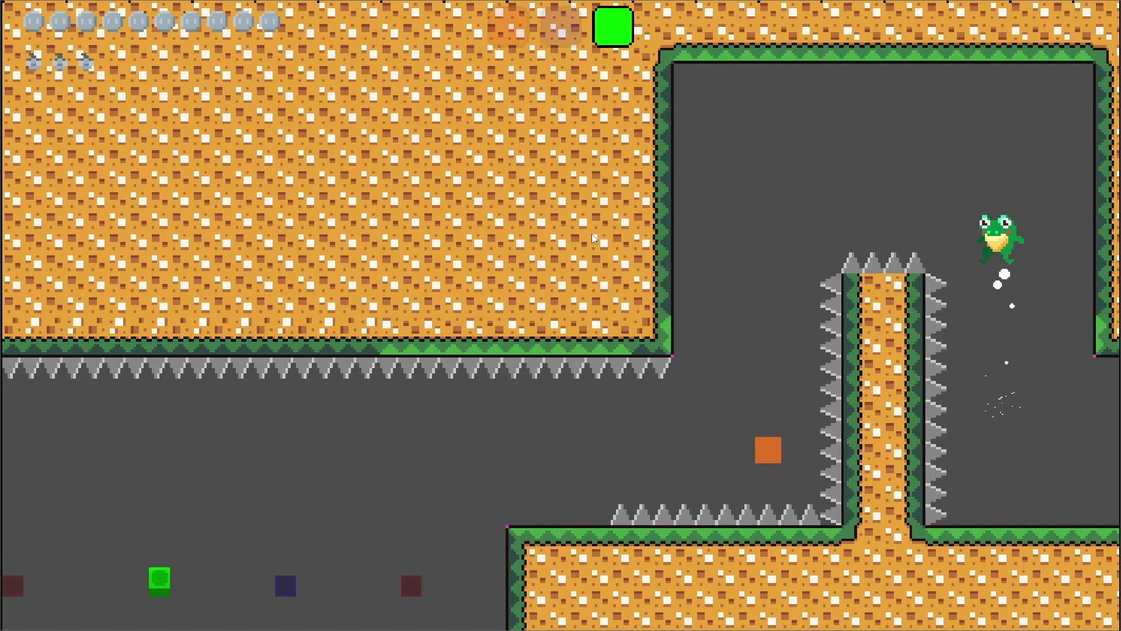
{"action": "key", "text": "x"}
{"action": "key", "text": "Left"}
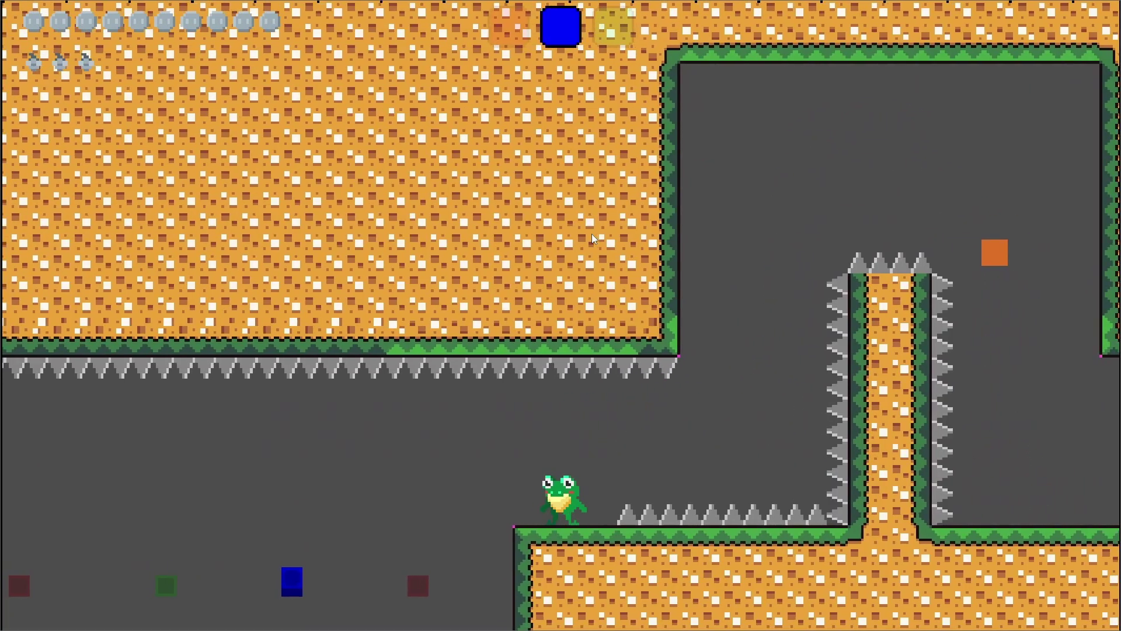
{"action": "key", "text": "x"}
{"action": "key", "text": "x"}
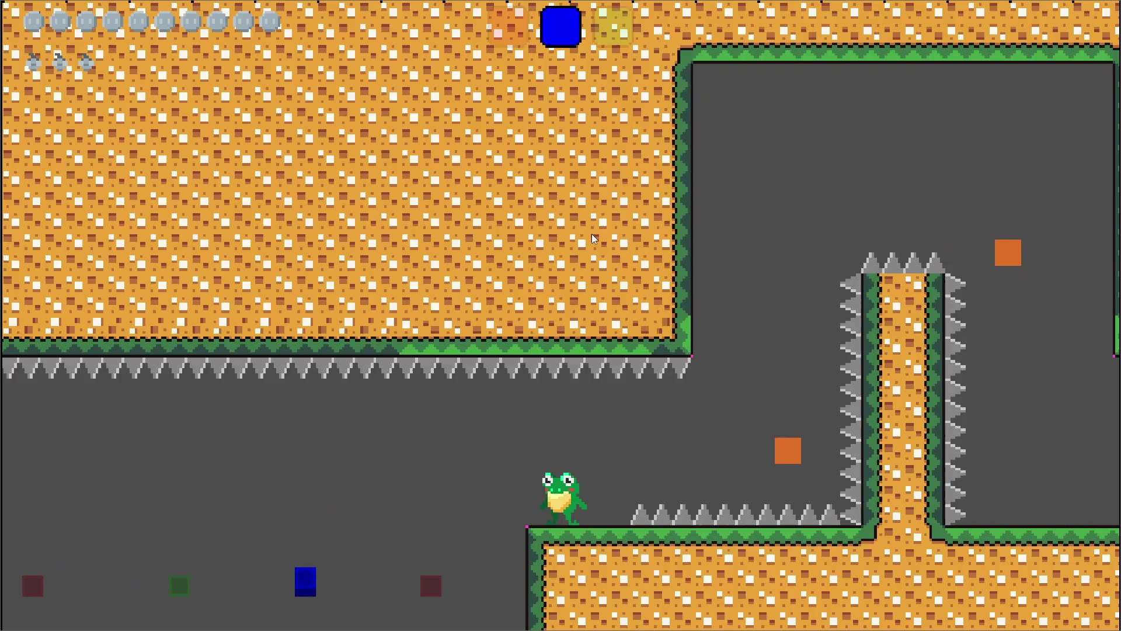
{"action": "key", "text": "x"}
{"action": "key", "text": "x"}
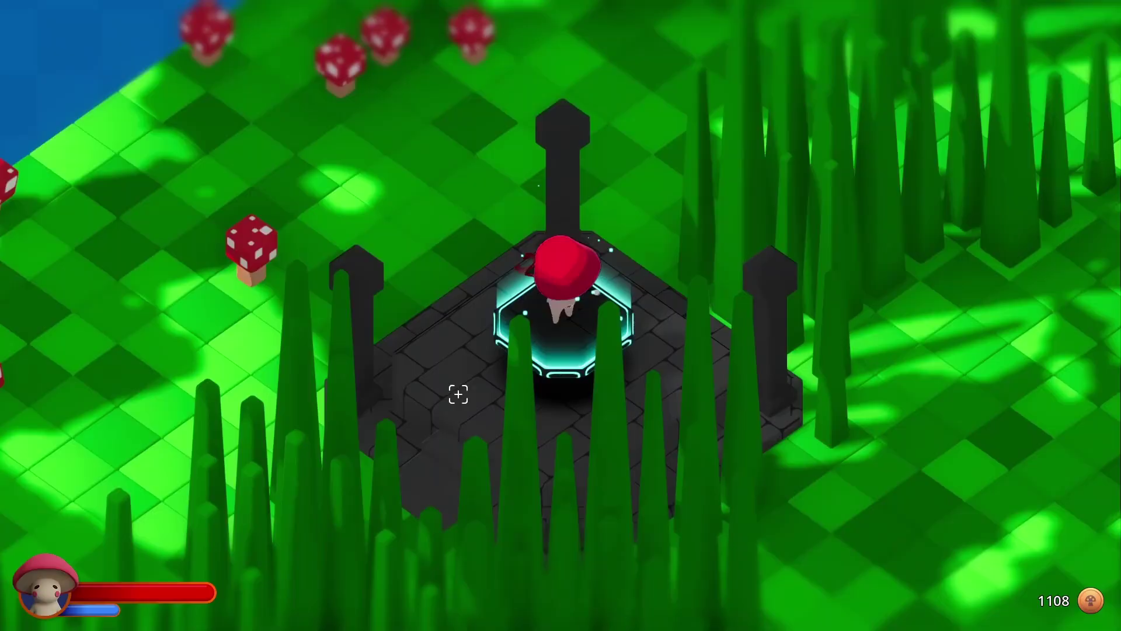
{"action": "key", "text": "d"}
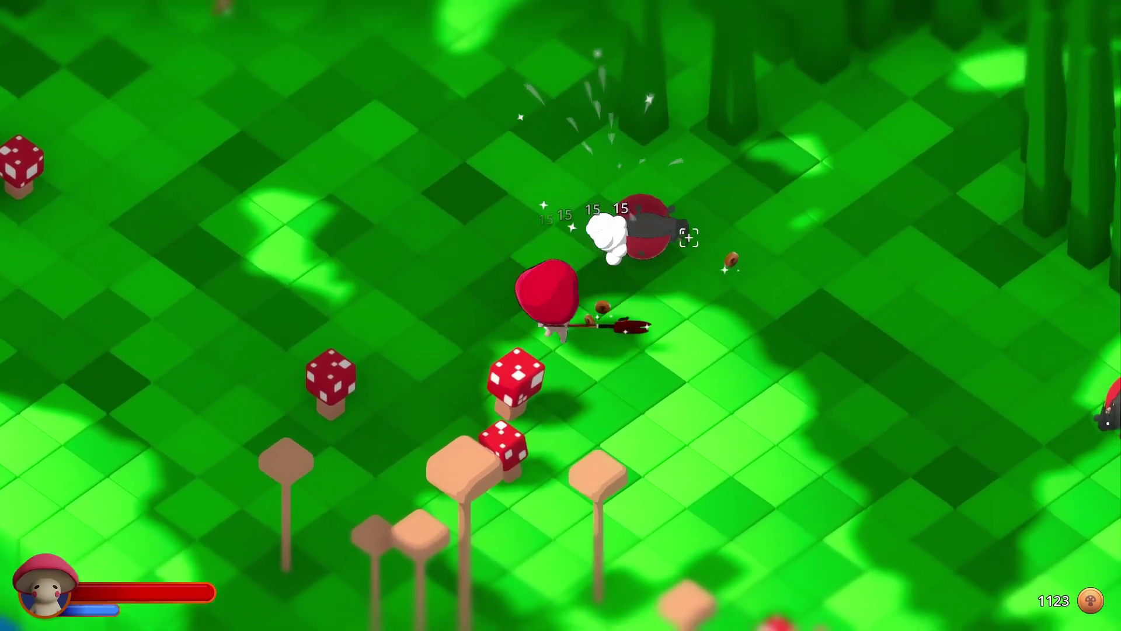
{"action": "left_click", "coordinate": [632, 260]}
{"action": "key", "text": "d"}
{"action": "key", "text": "s"}
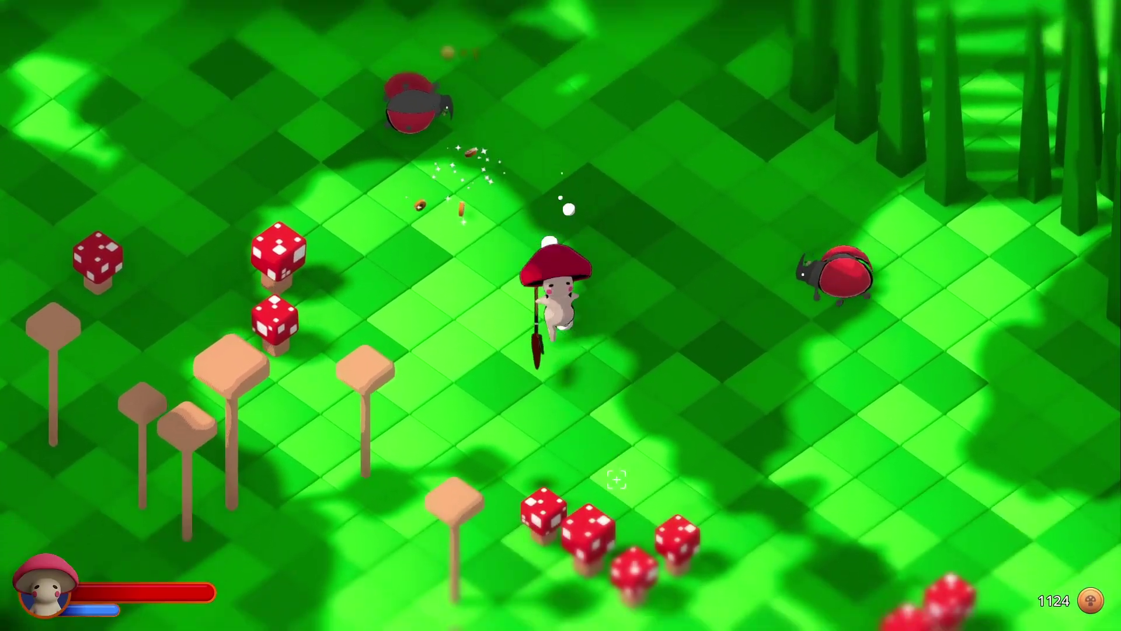
- Playtest running the mushroom character into the tall-grass clearing and fighting the group of red beetles
{"action": "left_click", "coordinate": [634, 584]}
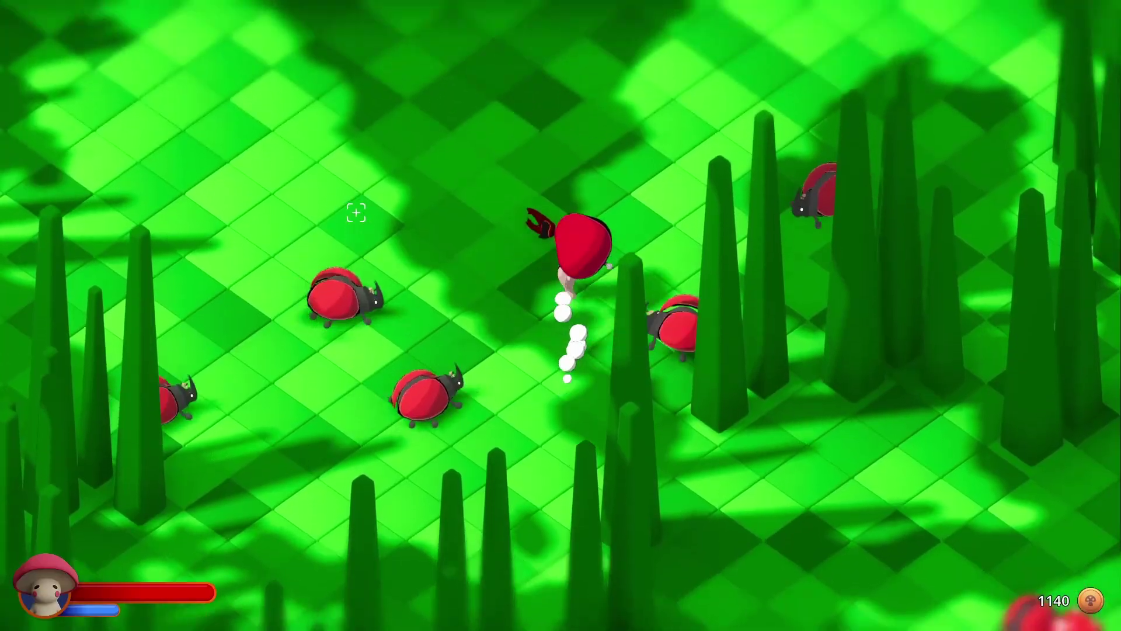
{"action": "key", "text": "w"}
{"action": "key", "text": "a"}
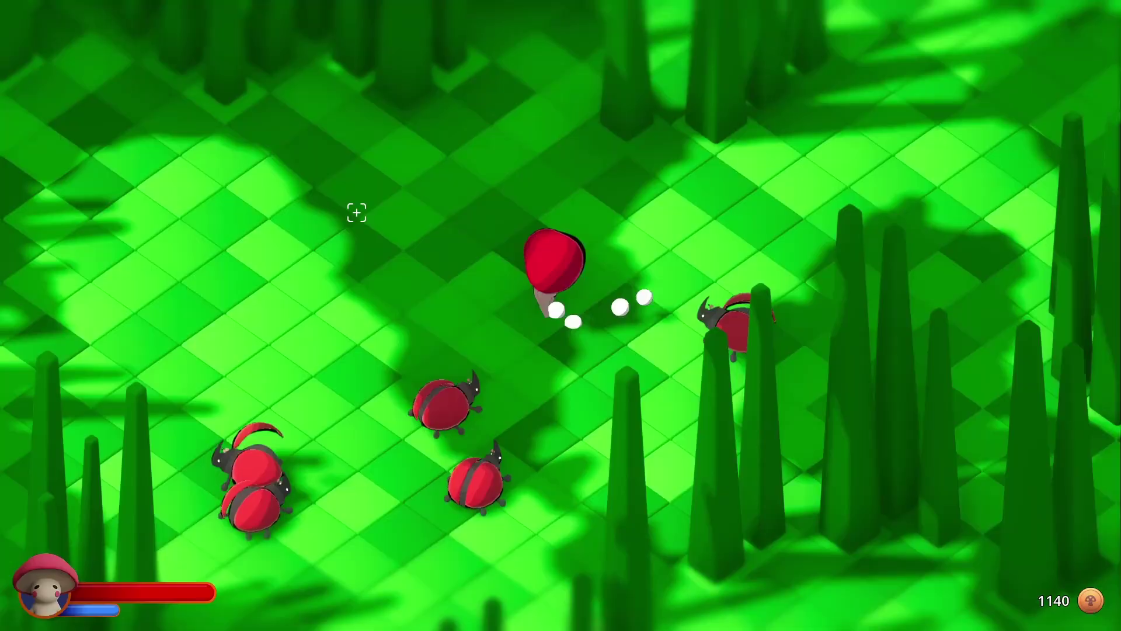
{"action": "left_click", "coordinate": [683, 471]}
{"action": "key", "text": "d"}
{"action": "left_click", "coordinate": [497, 408]}
{"action": "left_click", "coordinate": [476, 385]}
{"action": "key", "text": "d"}
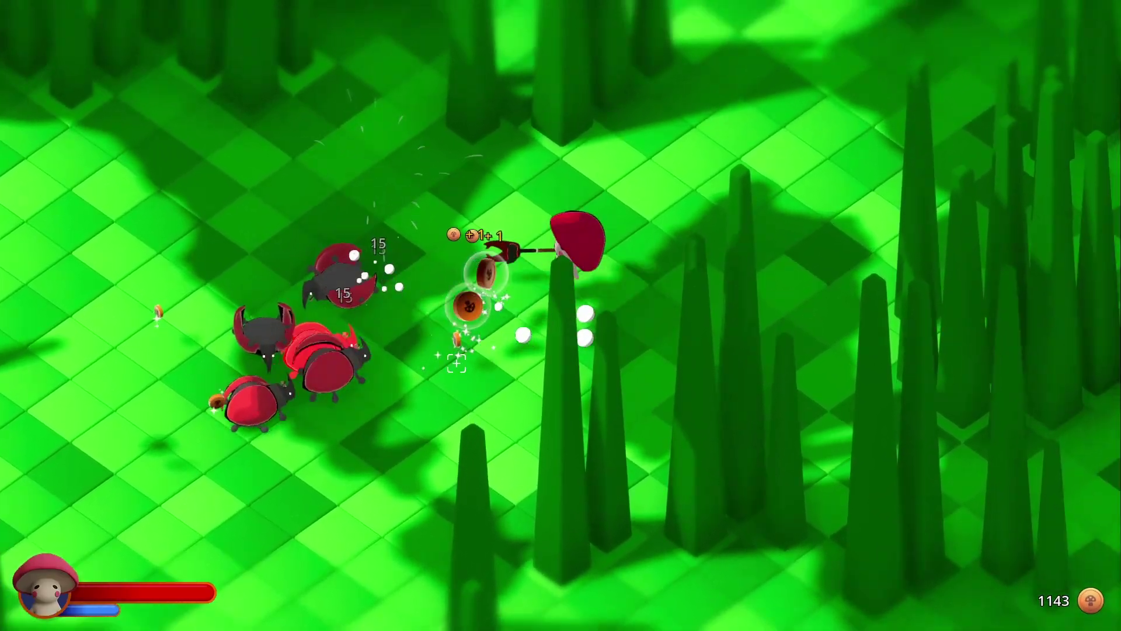
- Playtest circling and striking the remaining beetles in the clearing while evading their charges
{"action": "key", "text": "a"}
{"action": "key", "text": "w"}
{"action": "left_click", "coordinate": [584, 394]}
{"action": "key", "text": "d"}
{"action": "left_click", "coordinate": [631, 428]}
{"action": "key", "text": "a"}
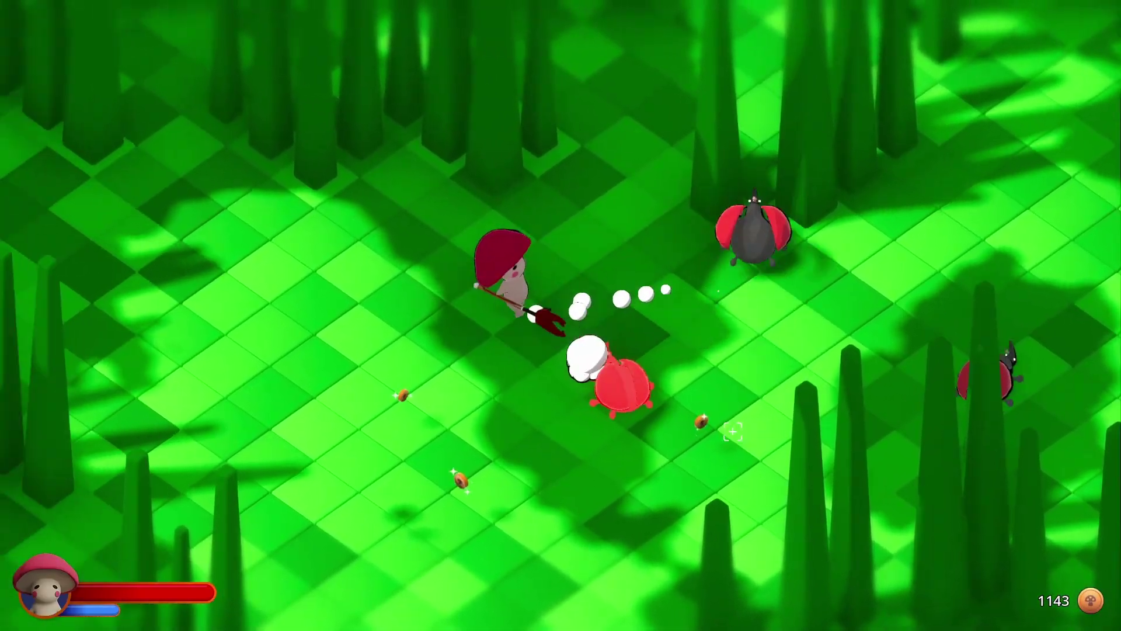
{"action": "left_click", "coordinate": [713, 327]}
{"action": "key", "text": "s"}
{"action": "left_click", "coordinate": [716, 325]}
{"action": "key", "text": "d"}
{"action": "left_click", "coordinate": [651, 142]}
{"action": "left_click", "coordinate": [297, 202]}
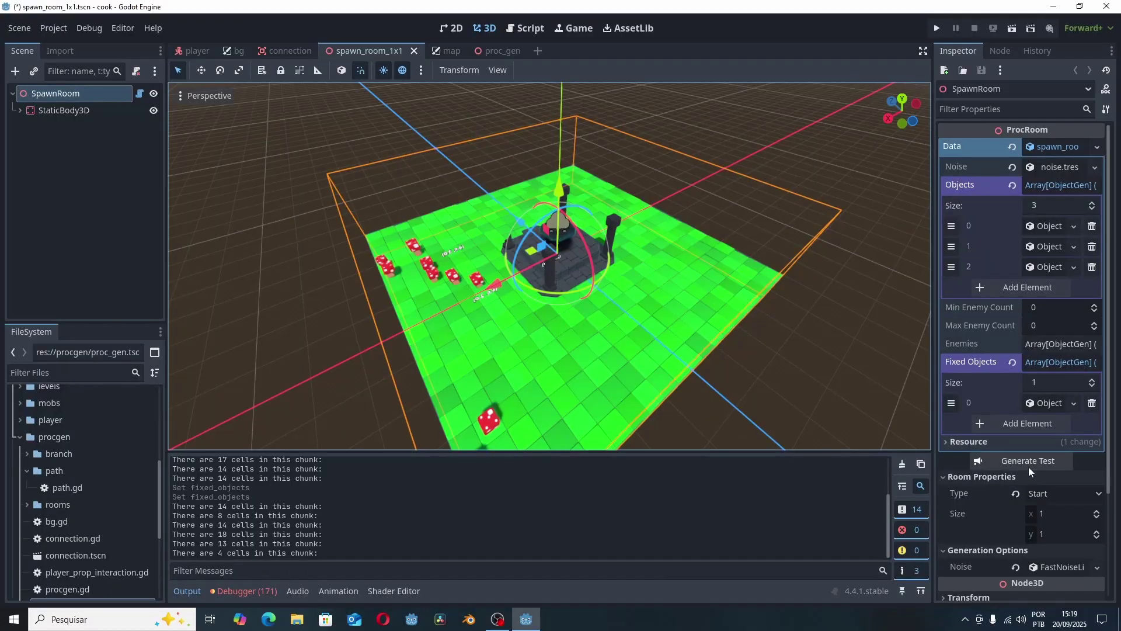
- Generate a test layout for SpawnRoom and playtest walking the mushroom character toward the dark stone platform
{"action": "left_click", "coordinate": [1029, 462]}
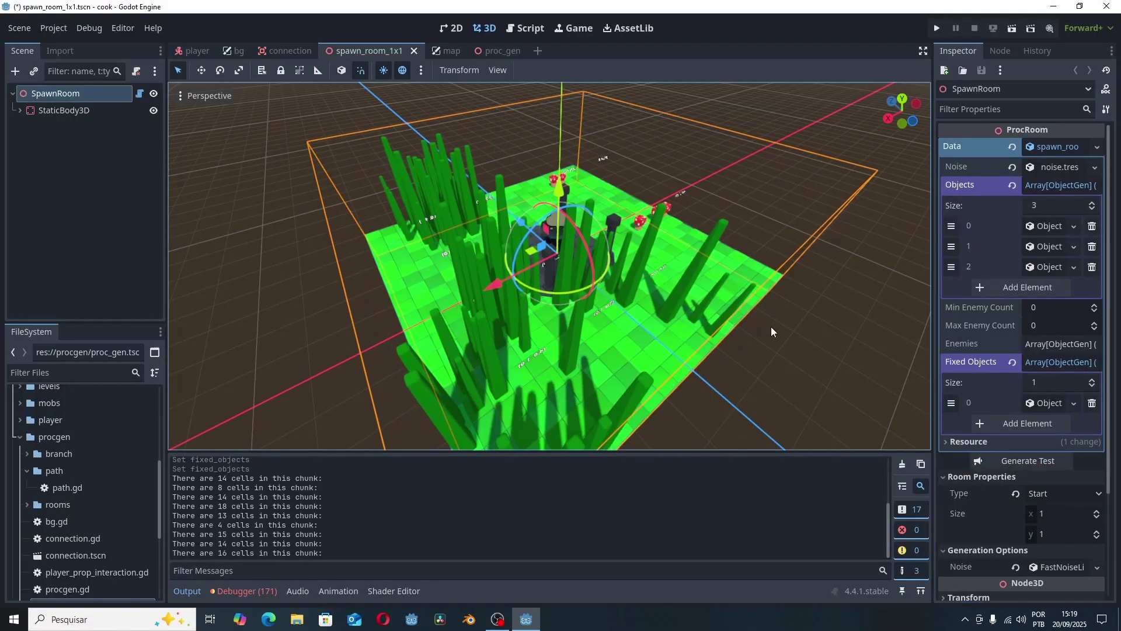
{"action": "middle_click_drag", "start_coordinate": [771, 329], "coordinate": [619, 290]}
{"action": "scroll", "coordinate": [620, 291], "scroll_direction": "up", "scroll_amount": 2}
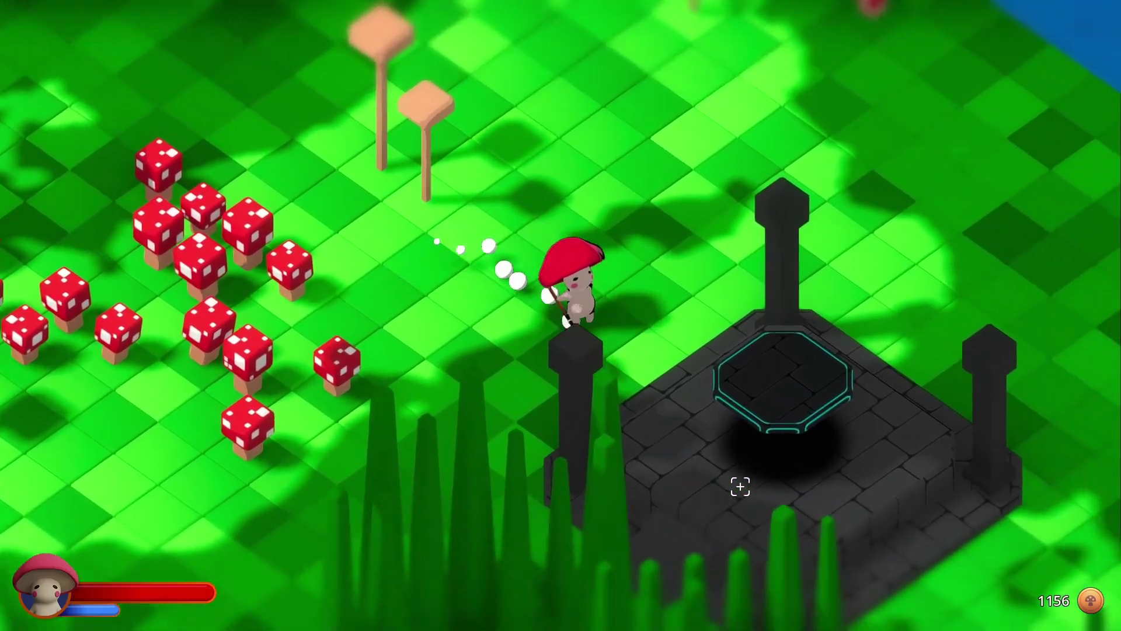
{"action": "key", "text": "d"}
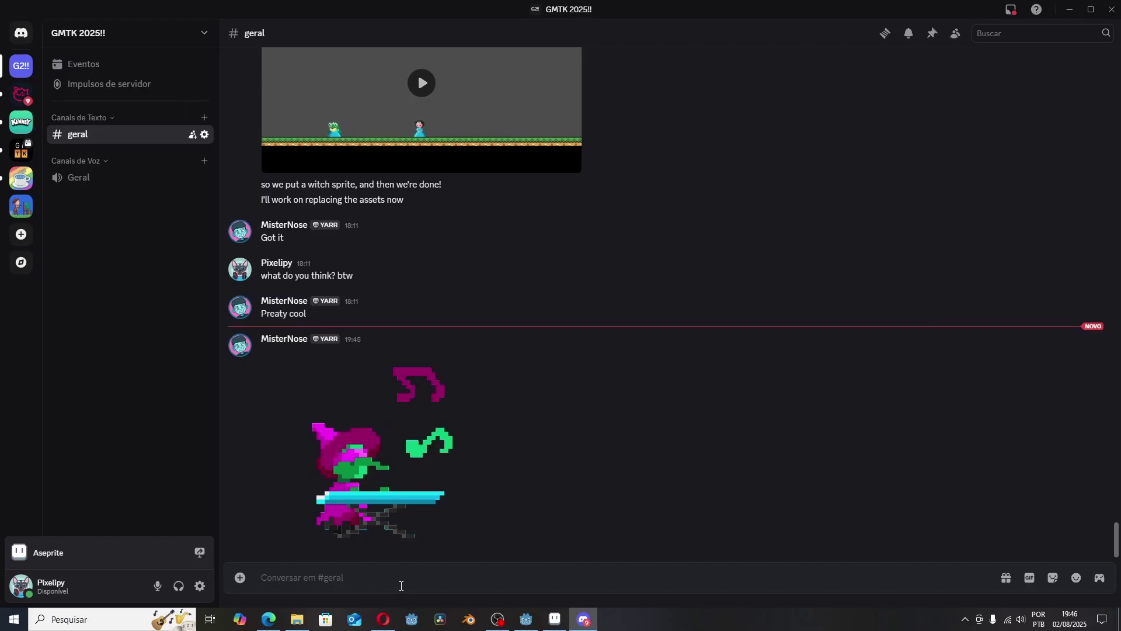
- Post the reply "UHuahfuAHF" to the witch sprite in Discord's #geral channel
{"action": "type", "text": "AHF"}
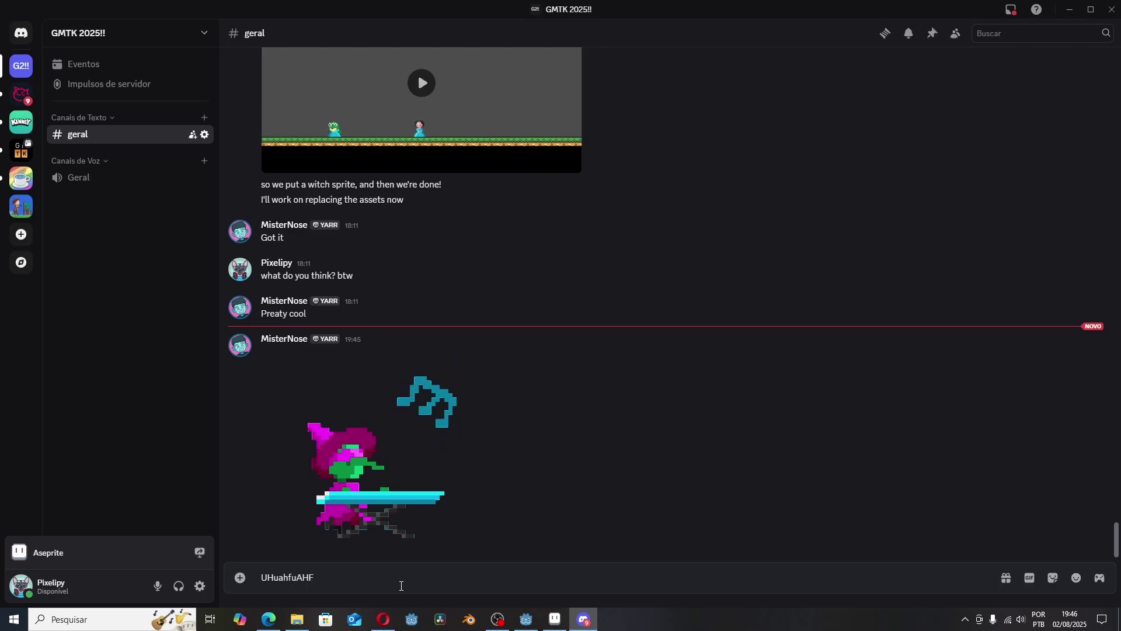
{"action": "key", "text": "Return"}
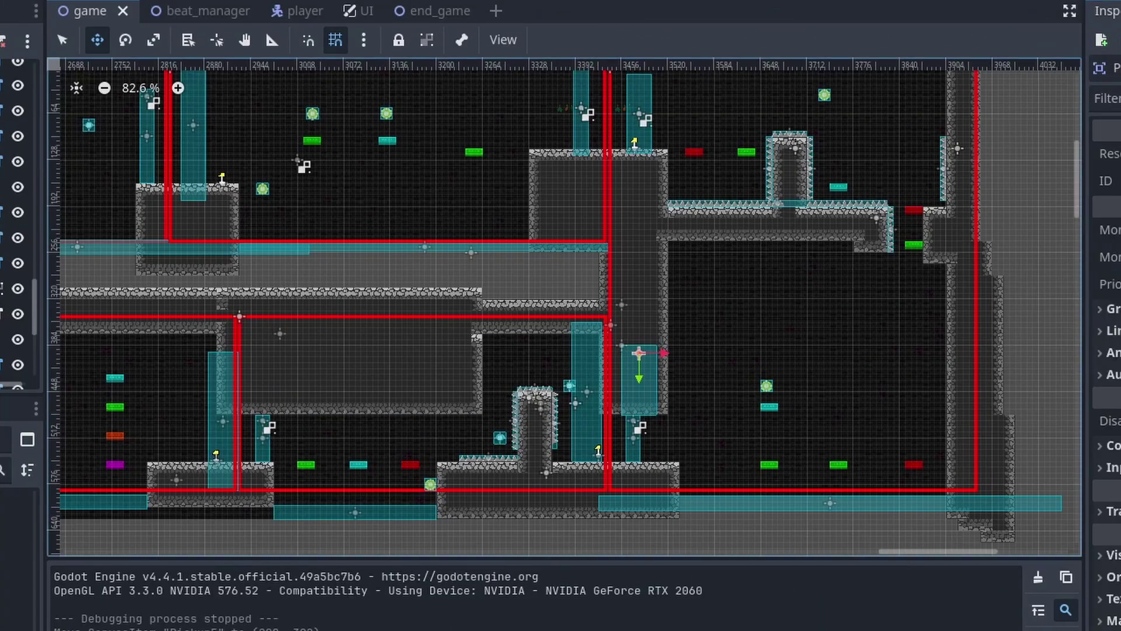
- Edit the global group assignment of the selected area beside the lower shaft in Godot's game scene
{"action": "left_click", "coordinate": [1119, 182]}
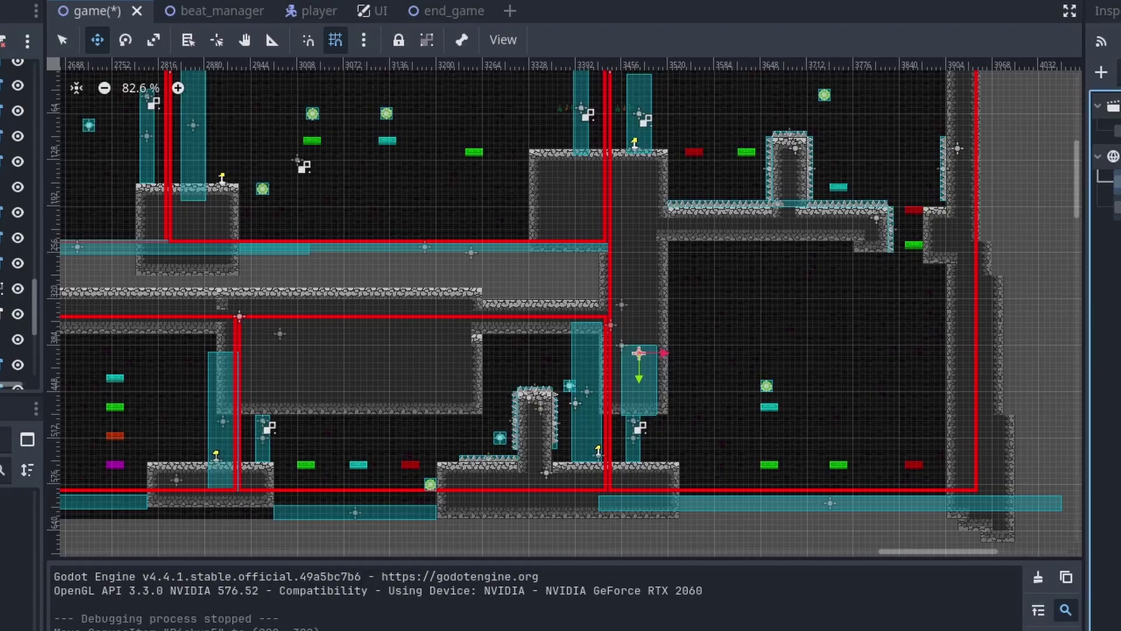
{"action": "left_click", "coordinate": [1118, 207]}
{"action": "left_click", "coordinate": [3, 237]}
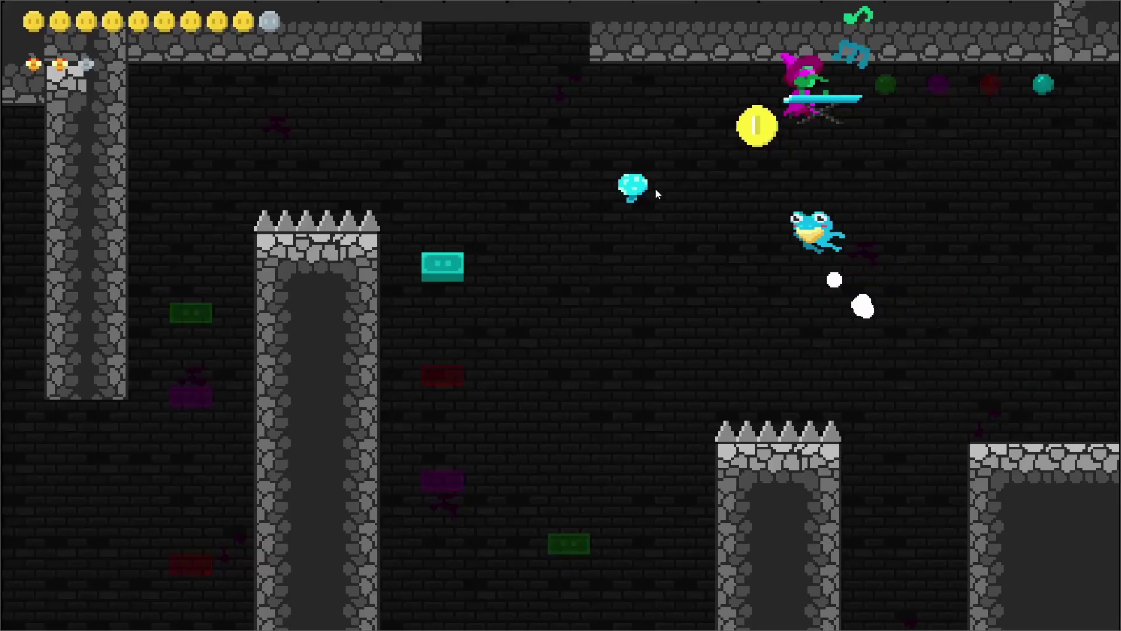
- Playtest leaping leftward from the low spiked pillar past the coin toward the tall spiked pillar
{"action": "key", "text": "Left"}
{"action": "key", "text": "space"}
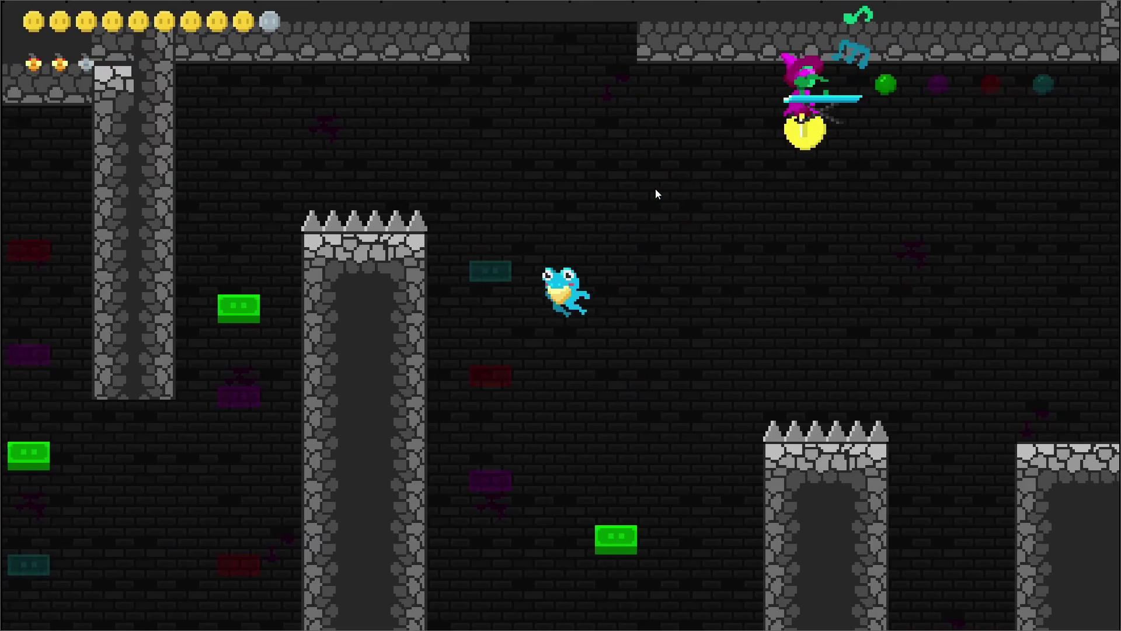
{"action": "key", "text": "space"}
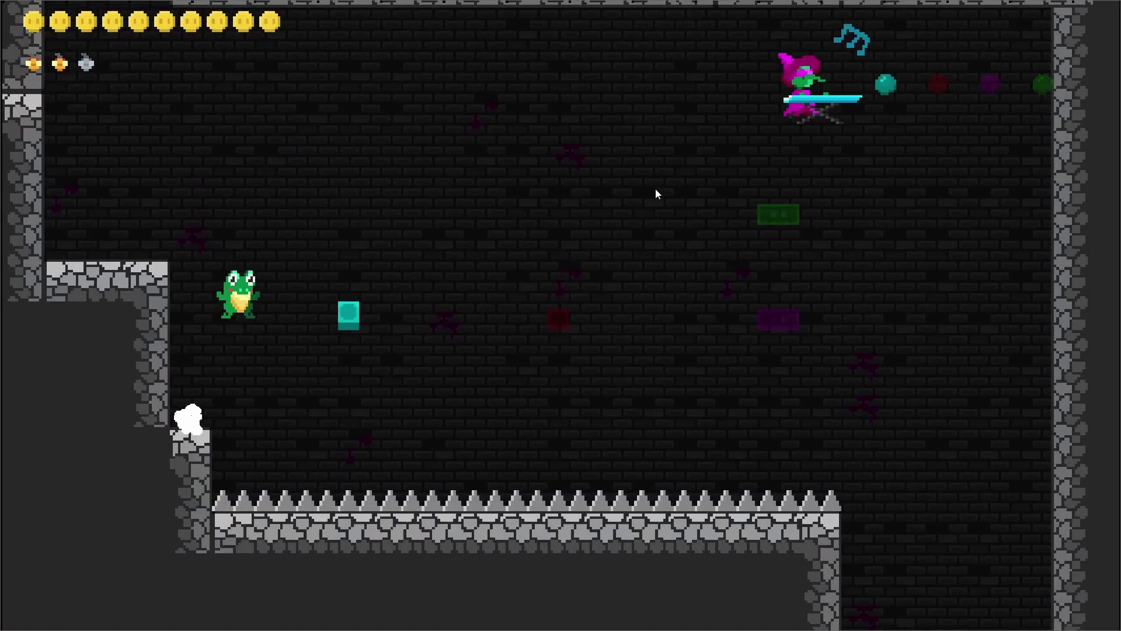
- Playtest jumping from the stepped stone ledge toward the coloured blocks above the long spiked floor
{"action": "key", "text": "space"}
{"action": "key", "text": "Left"}
{"action": "key", "text": "space"}
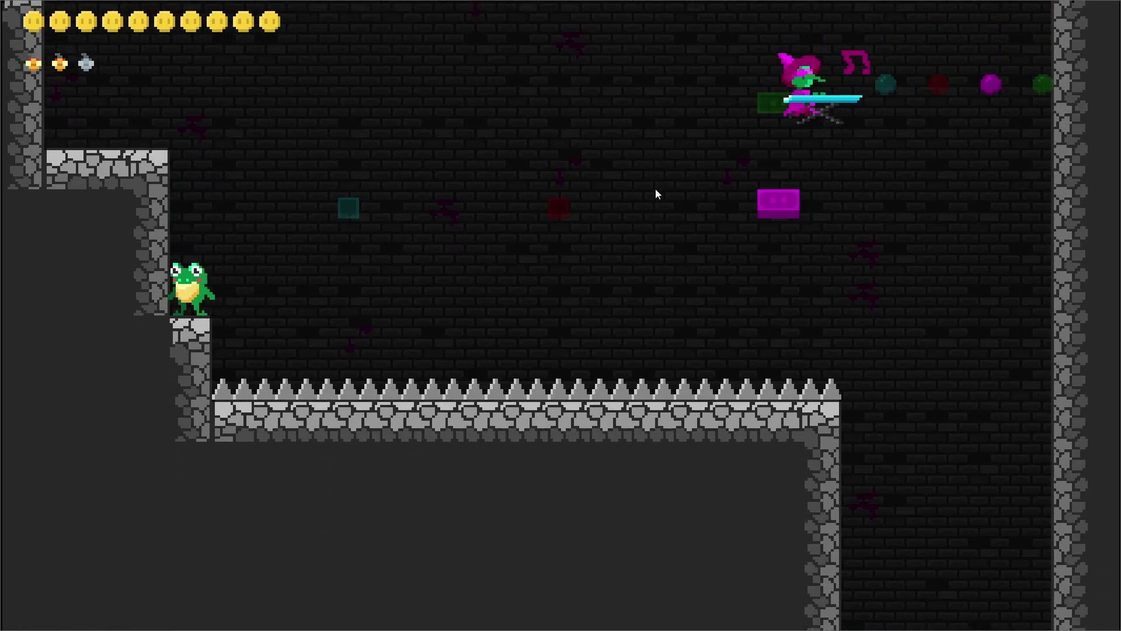
{"action": "key", "text": "space"}
{"action": "key", "text": "Right"}
{"action": "key", "text": "space"}
{"action": "key", "text": "space"}
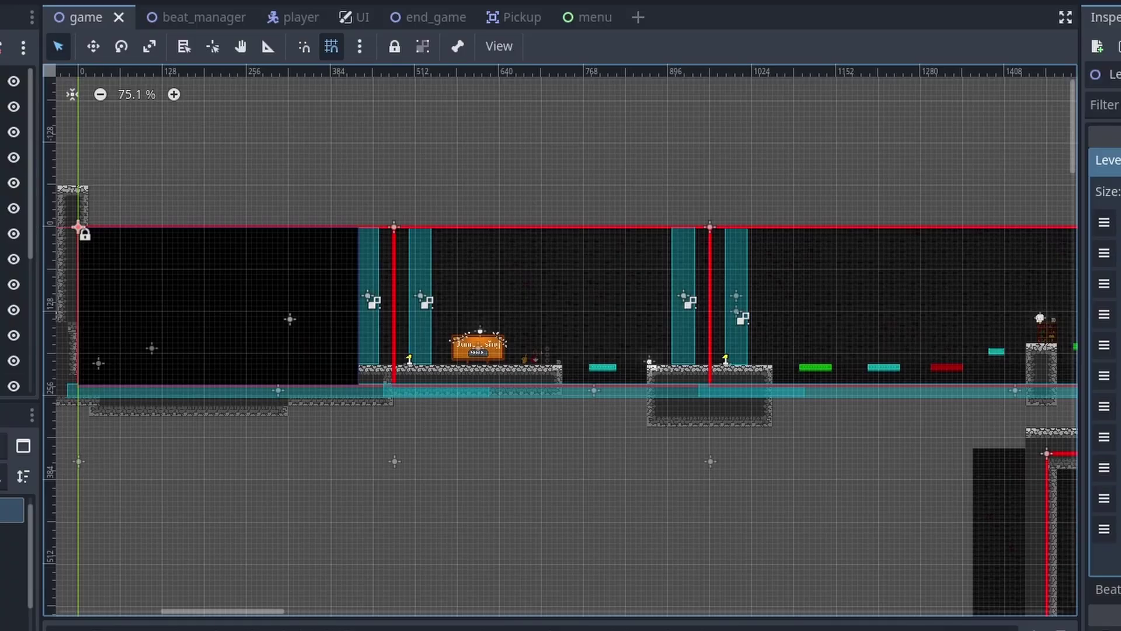
- Examine the room layout of the whole level in the game scene, from the starting room to the far rooms
{"action": "mouse_move", "coordinate": [571, 273]}
{"action": "middle_mouse_down"}
{"action": "mouse_move", "coordinate": [603, 288]}
{"action": "mouse_move", "coordinate": [297, 269]}
{"action": "middle_mouse_up"}
{"action": "mouse_move", "coordinate": [701, 309]}
{"action": "middle_mouse_down"}
{"action": "mouse_move", "coordinate": [425, 308]}
{"action": "mouse_move", "coordinate": [295, 281]}
{"action": "middle_mouse_up"}
{"action": "middle_click_drag", "start_coordinate": [700, 332], "coordinate": [296, 292]}
{"action": "middle_click_drag", "start_coordinate": [717, 382], "coordinate": [438, 367]}
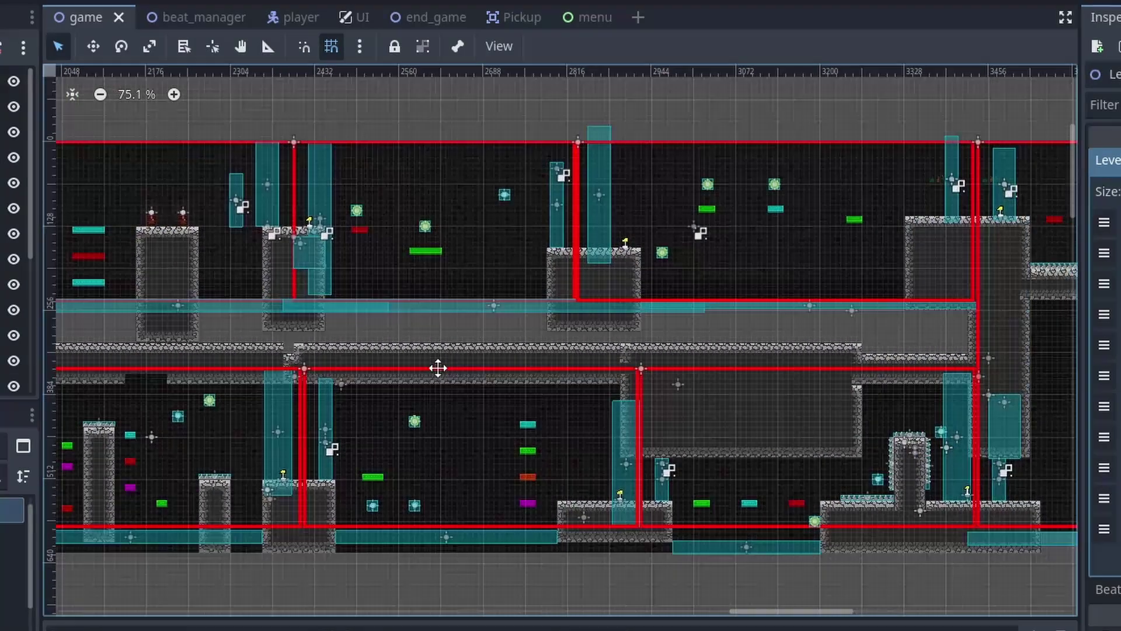
{"action": "scroll", "coordinate": [438, 368], "scroll_direction": "left", "scroll_amount": 15}
{"action": "scroll", "coordinate": [625, 230], "scroll_direction": "up", "scroll_amount": 2}
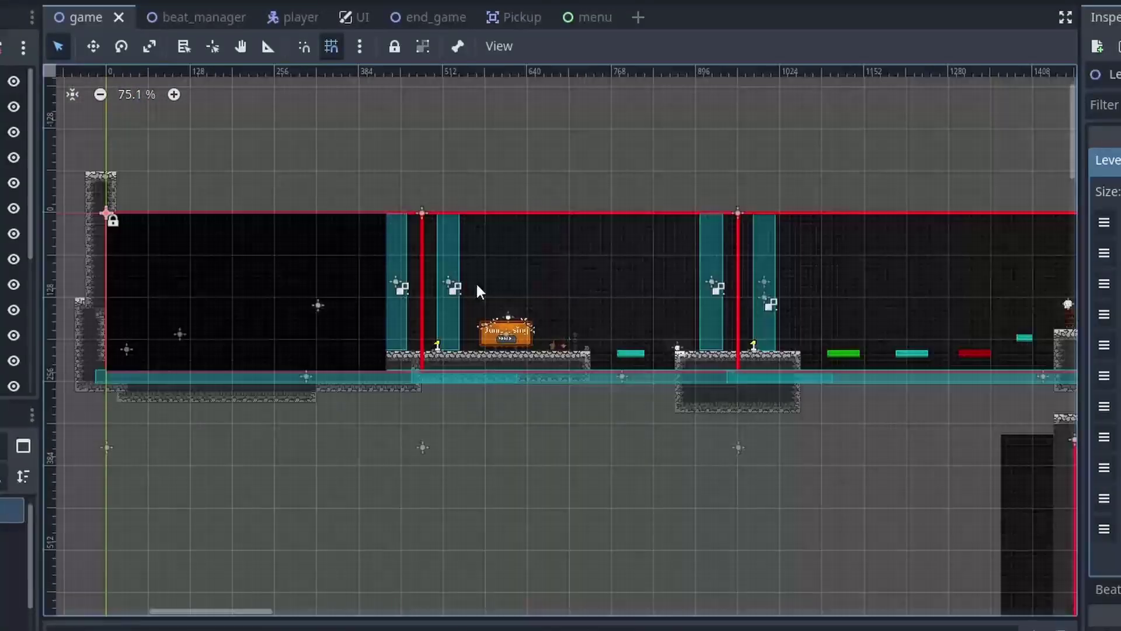
{"action": "scroll", "coordinate": [626, 388], "scroll_direction": "down", "scroll_amount": 2}
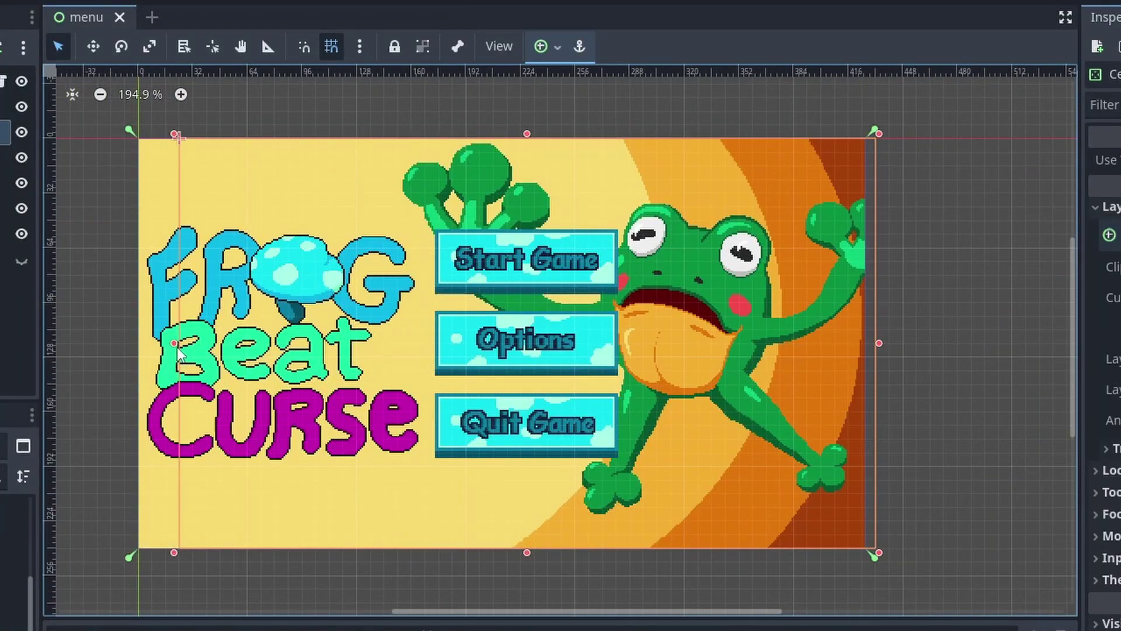
- Extend the menu scene's centre container to the background's left edge
{"action": "left_click_drag", "start_coordinate": [175, 344], "coordinate": [138, 344]}
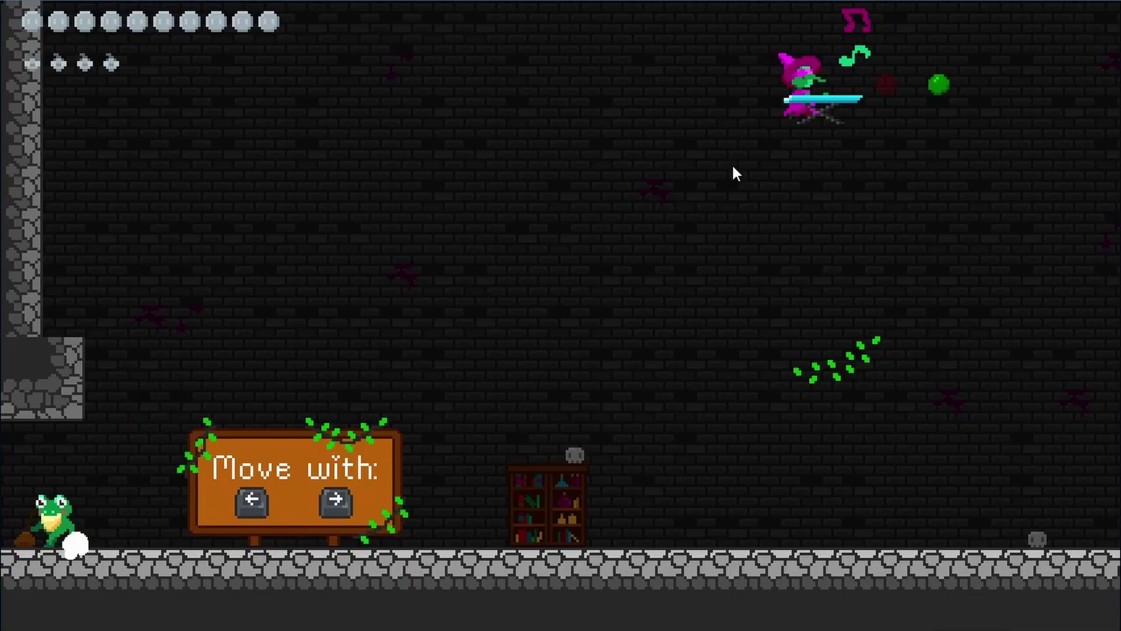
- Playtest walking the frog both ways near the "Move with" sign, and open the end_game scene
{"action": "key", "text": "Right"}
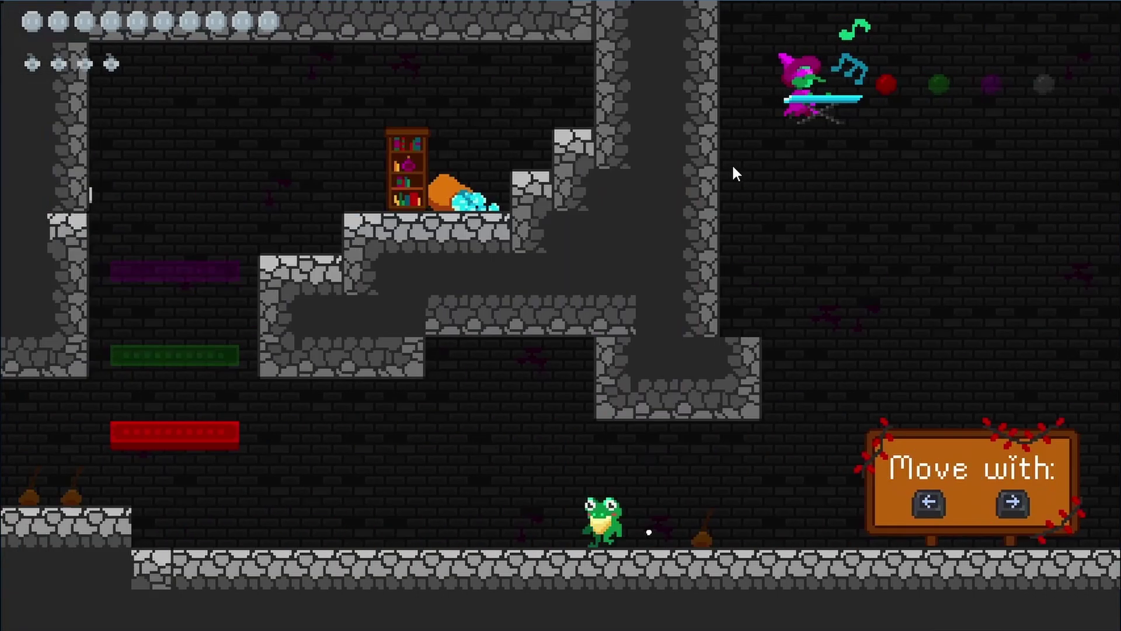
{"action": "key", "text": "Left"}
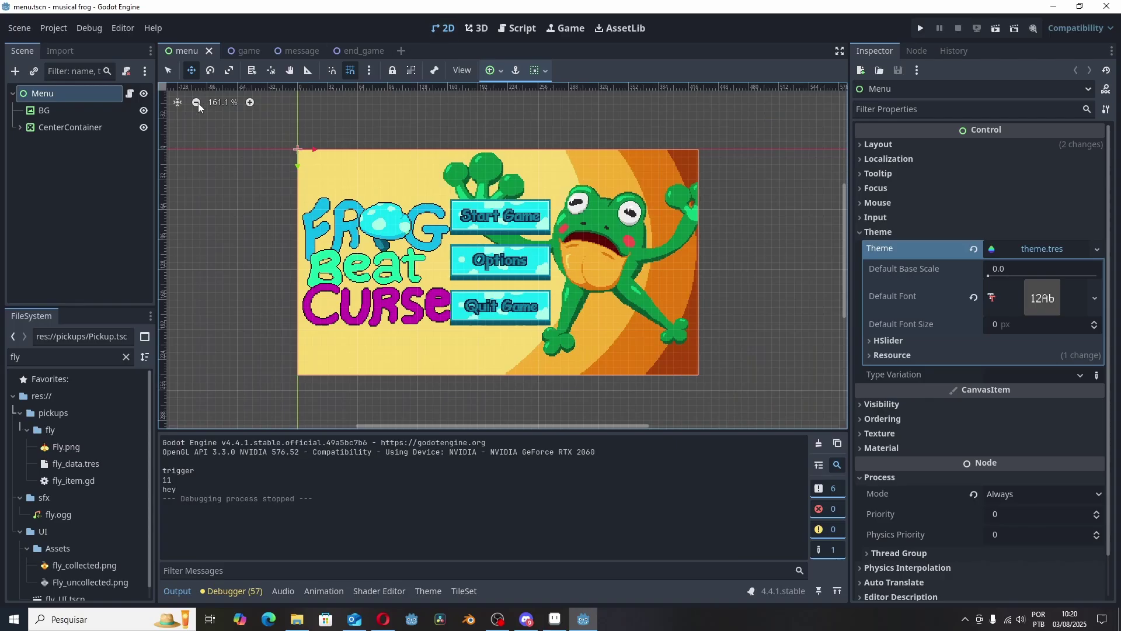
{"action": "left_click", "coordinate": [361, 51]}
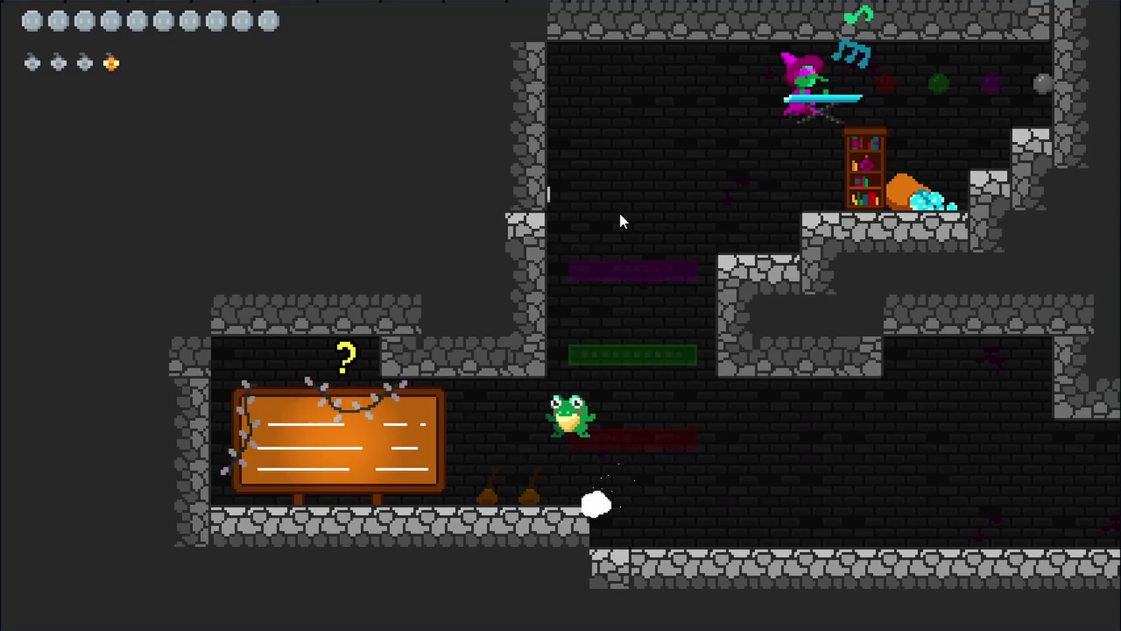
- Playtest moving from the question-mark sign area to the "Jump using SPACE" sign and hopping over the cyan block
{"action": "key", "text": "Left"}
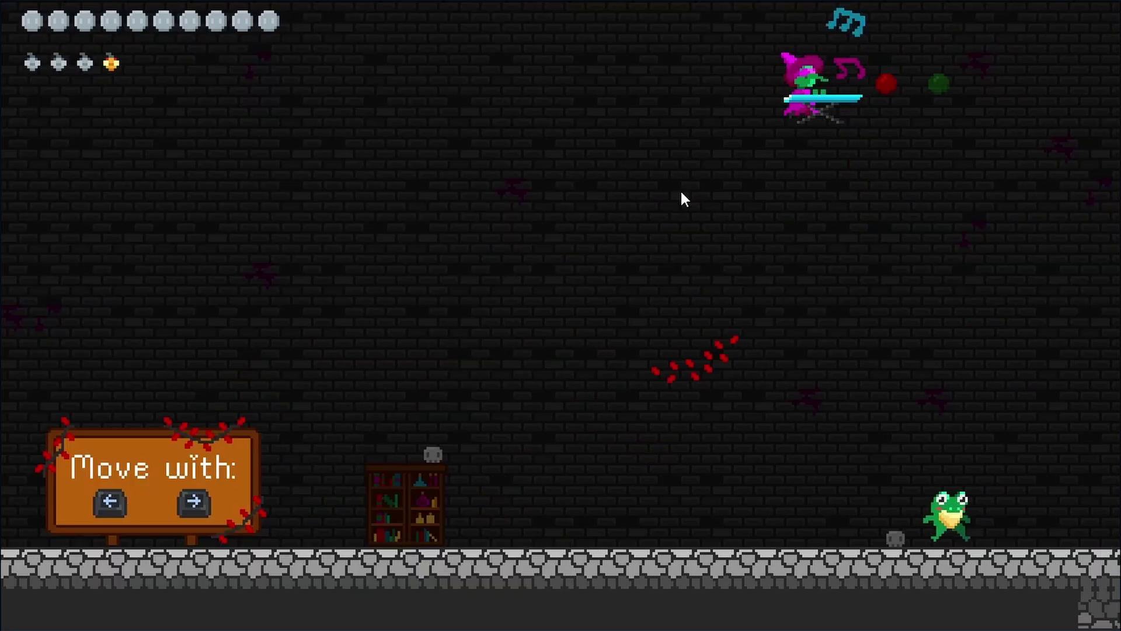
{"action": "key", "text": "Right"}
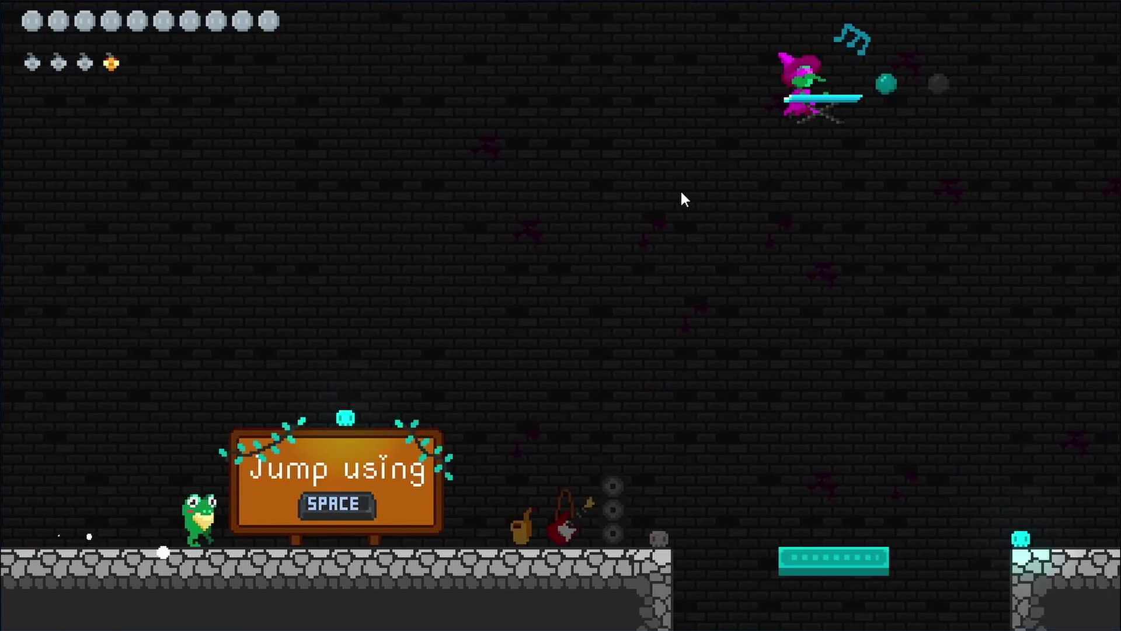
{"action": "key", "text": "Right"}
{"action": "key", "text": "space"}
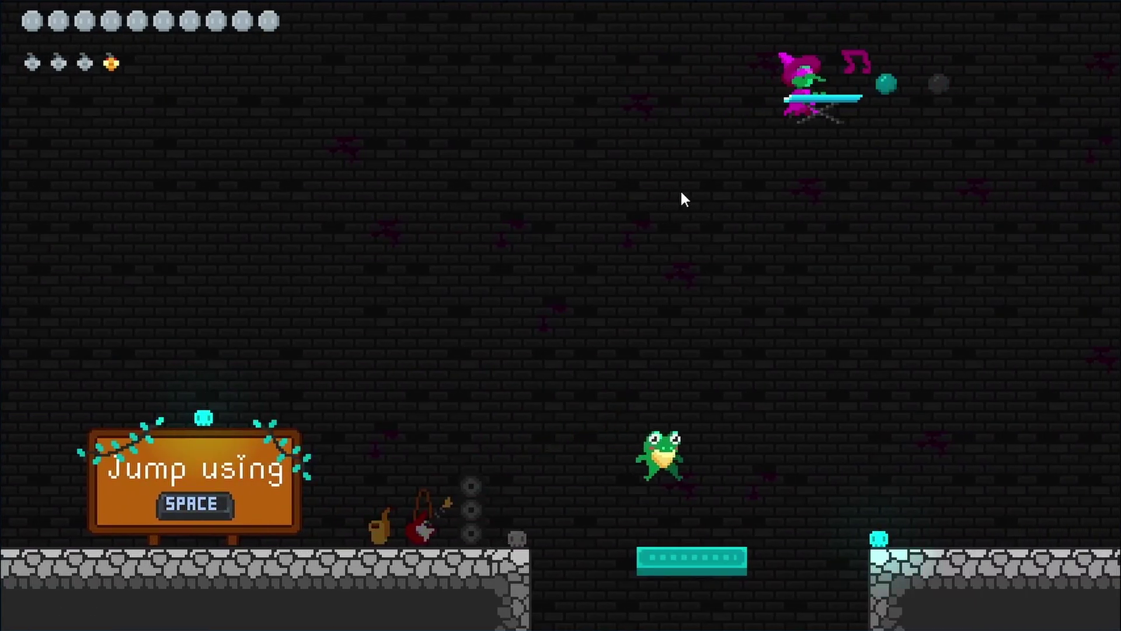
{"action": "key", "text": "space"}
{"action": "key", "text": "Right"}
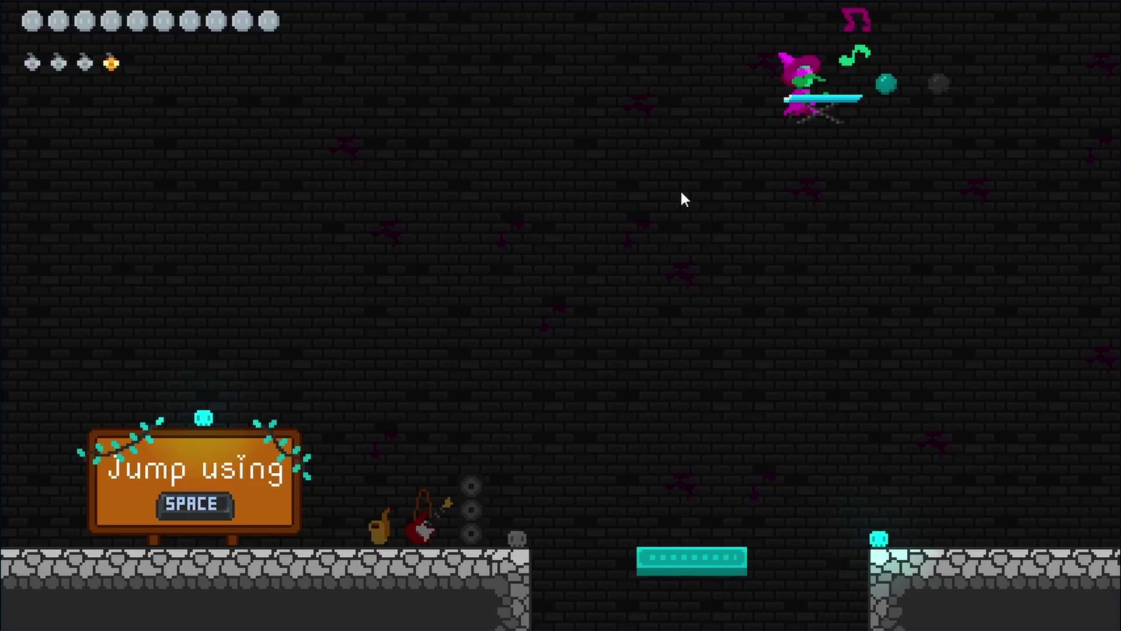
{"action": "key", "text": "Left"}
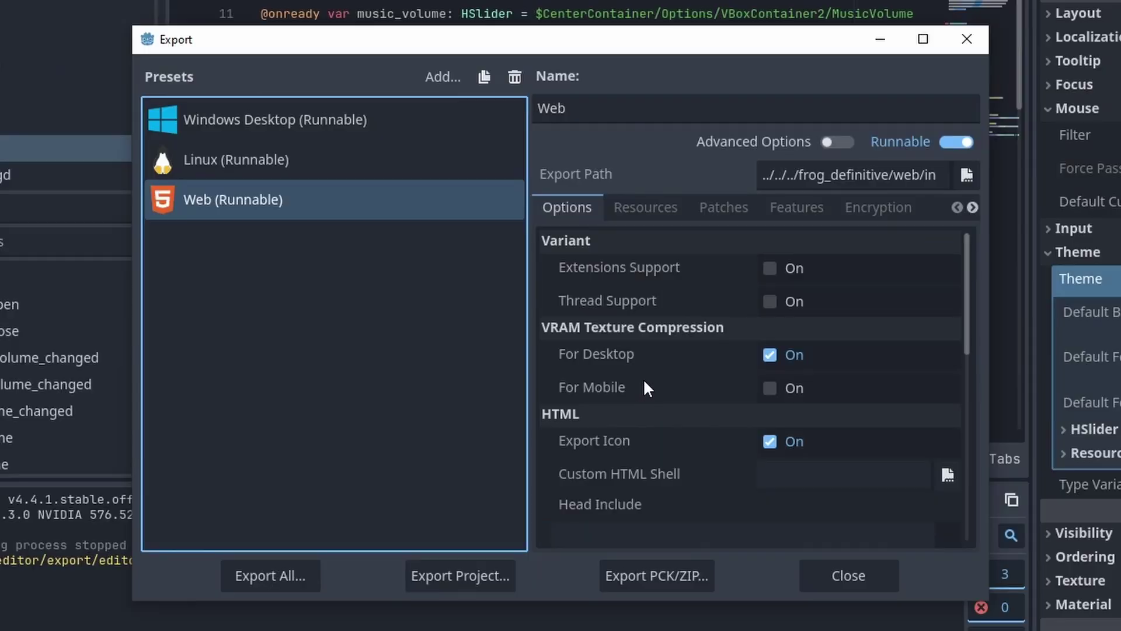
- Examine the Web export preset's variant, texture compression, HTML and progressive web app options, plus its features, patches and resources
{"action": "scroll", "coordinate": [644, 379], "scroll_direction": "down", "scroll_amount": 5}
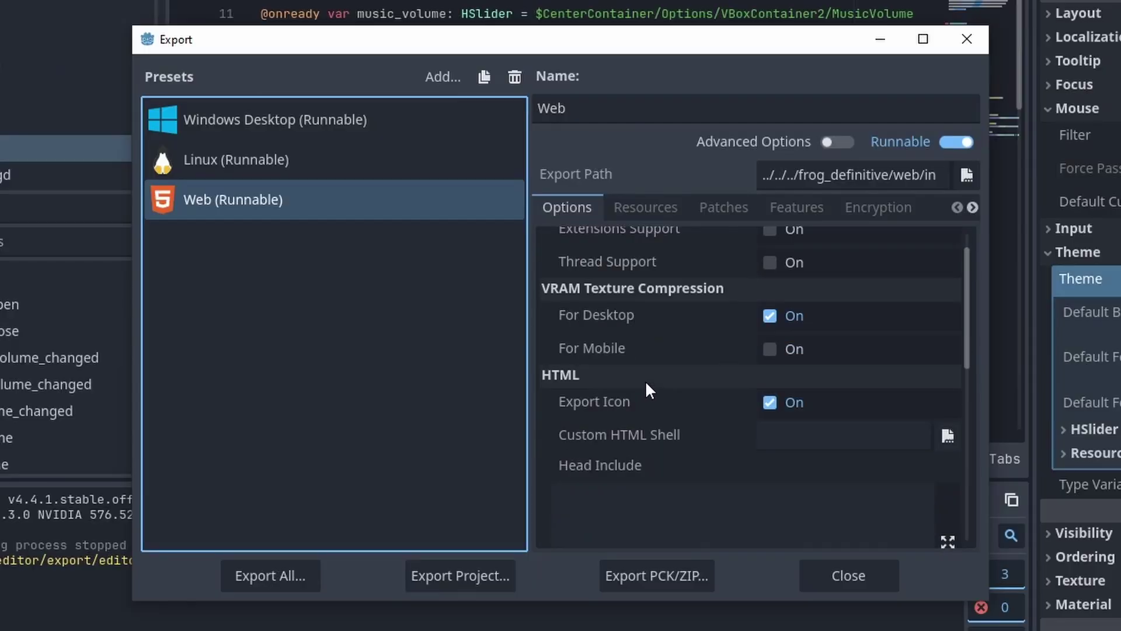
{"action": "scroll", "coordinate": [649, 385], "scroll_direction": "down", "scroll_amount": 3}
{"action": "scroll", "coordinate": [697, 438], "scroll_direction": "down", "scroll_amount": 2}
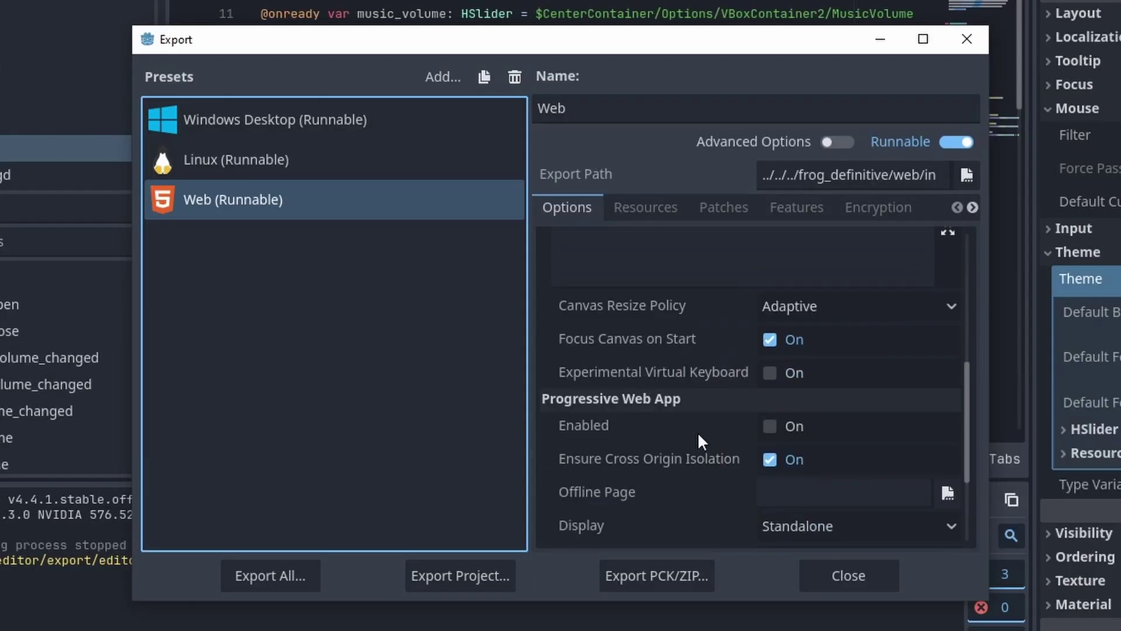
{"action": "scroll", "coordinate": [702, 459], "scroll_direction": "down", "scroll_amount": 2}
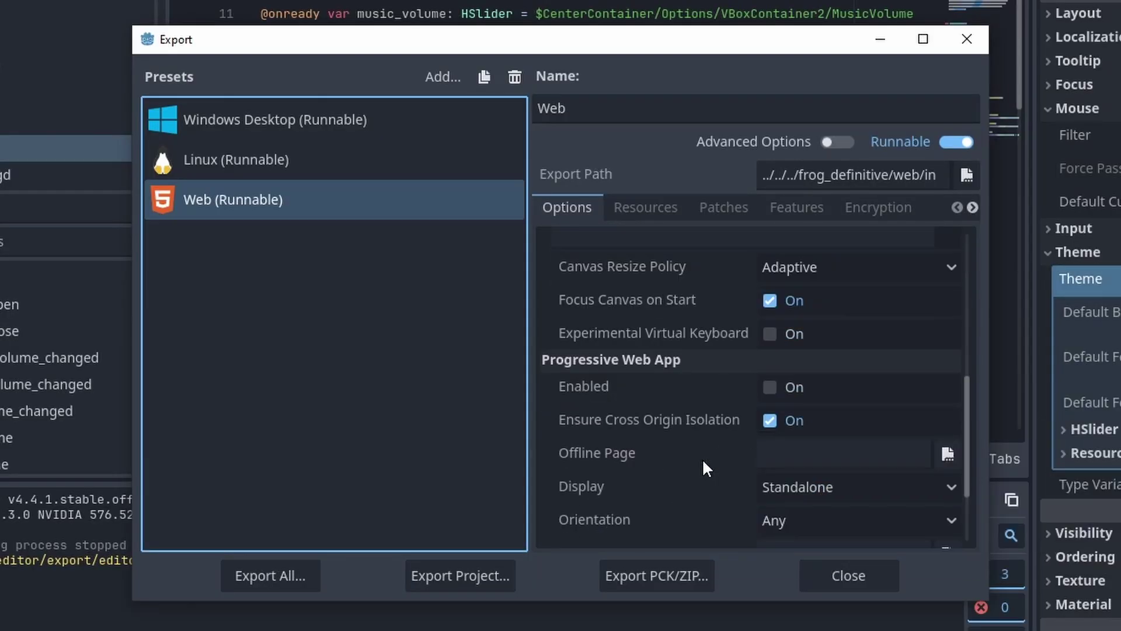
{"action": "scroll", "coordinate": [693, 440], "scroll_direction": "down", "scroll_amount": 3}
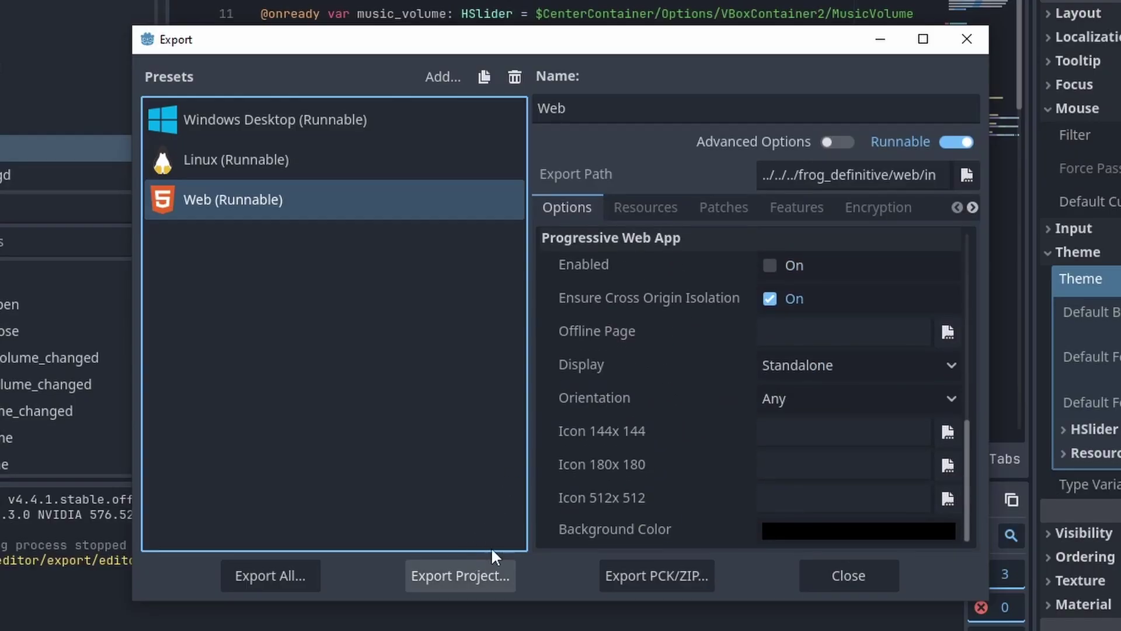
{"action": "left_click", "coordinate": [791, 206]}
{"action": "left_click", "coordinate": [727, 206]}
{"action": "left_click", "coordinate": [614, 205]}
{"action": "left_click", "coordinate": [600, 206]}
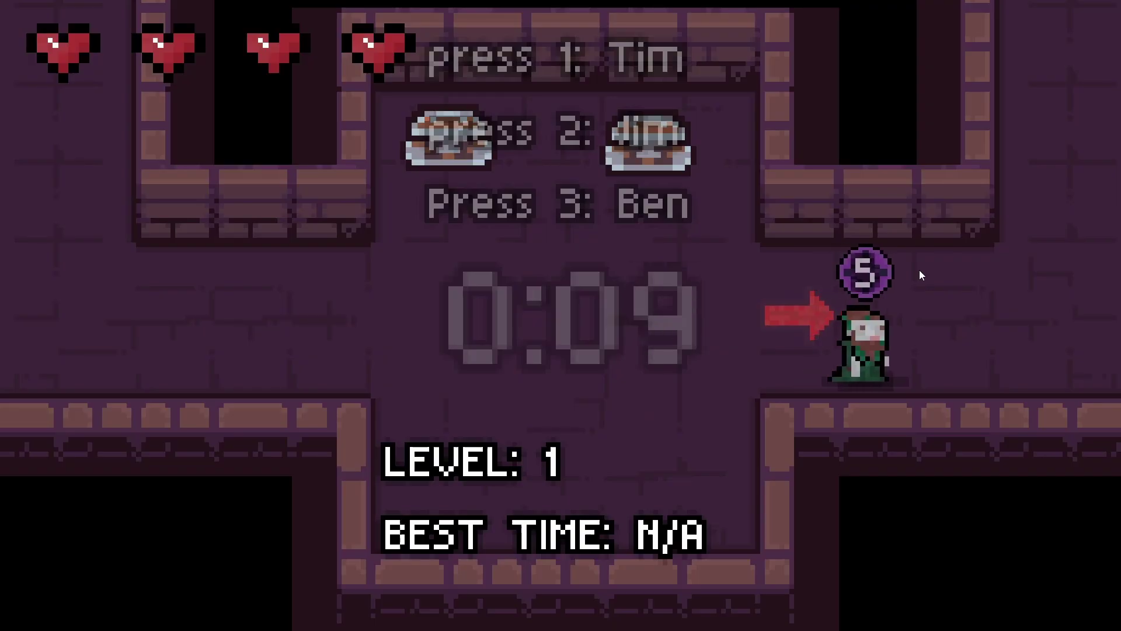
- Play the dungeon game through the level 1 corridor and fight the skeleton in the walled room
{"action": "key", "text": "d"}
{"action": "key", "text": "w"}
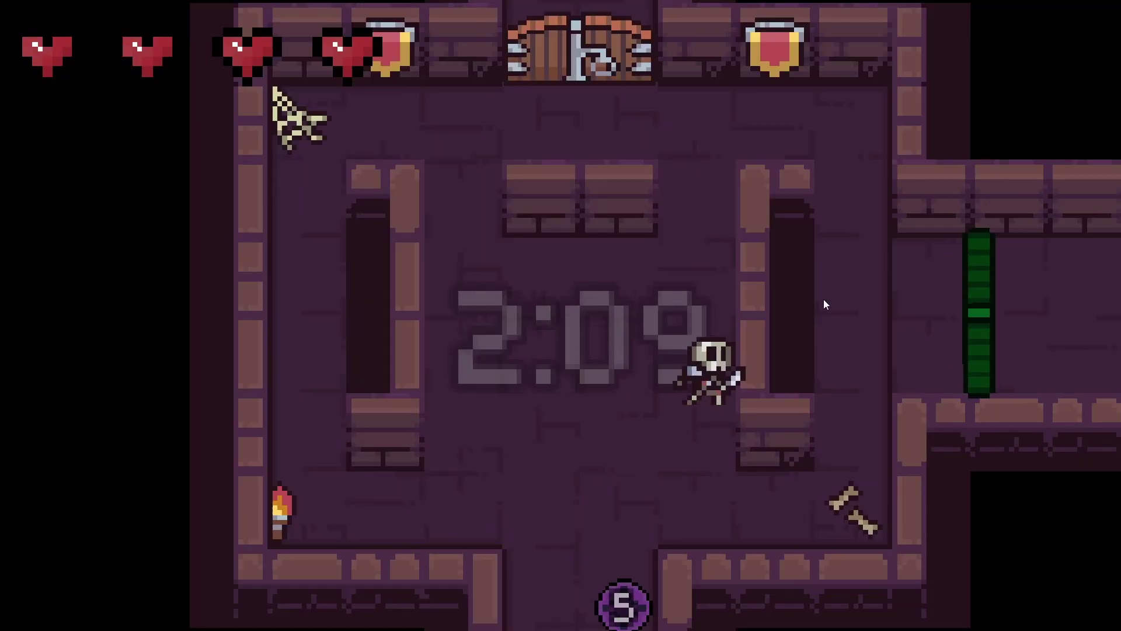
{"action": "key", "text": "w"}
{"action": "key", "text": "a"}
{"action": "left_click", "coordinate": [764, 356]}
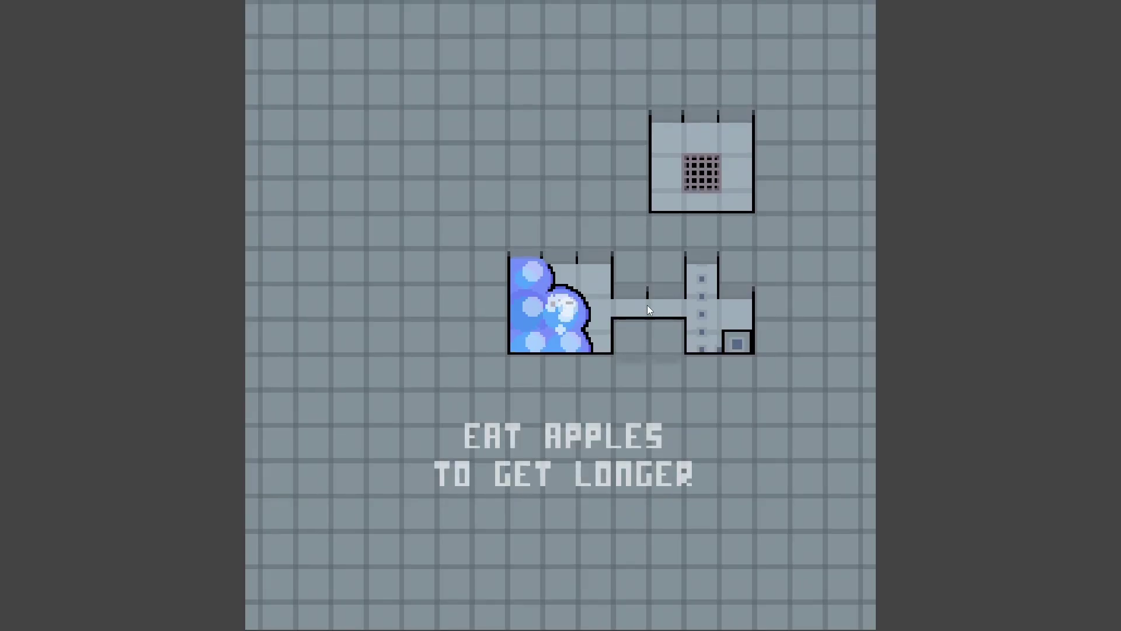
{"action": "key", "text": "Right"}
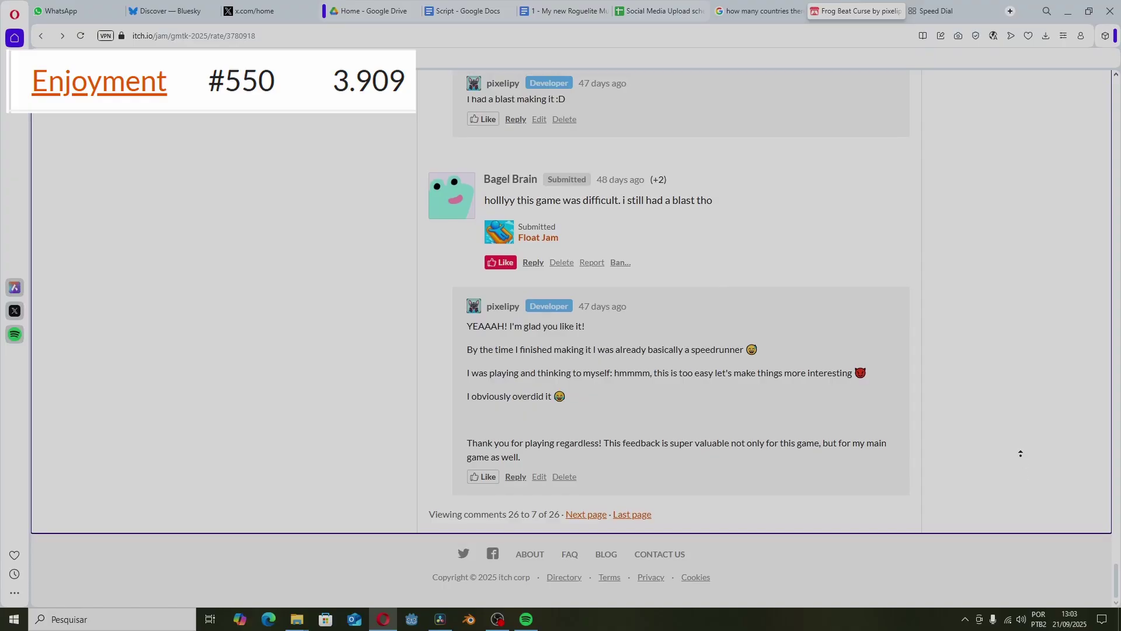
- Read back through the player comments on the Frog Beat Curse game jam rating page
{"action": "scroll", "coordinate": [1021, 453], "scroll_direction": "up", "scroll_amount": 3}
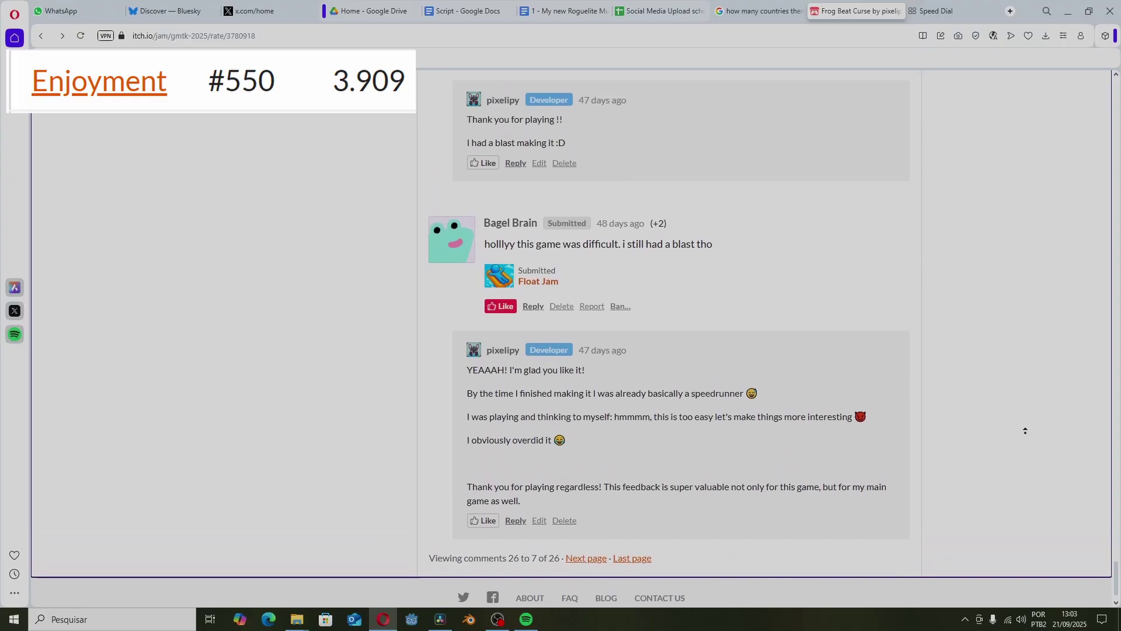
{"action": "scroll", "coordinate": [1024, 426], "scroll_direction": "up", "scroll_amount": 10}
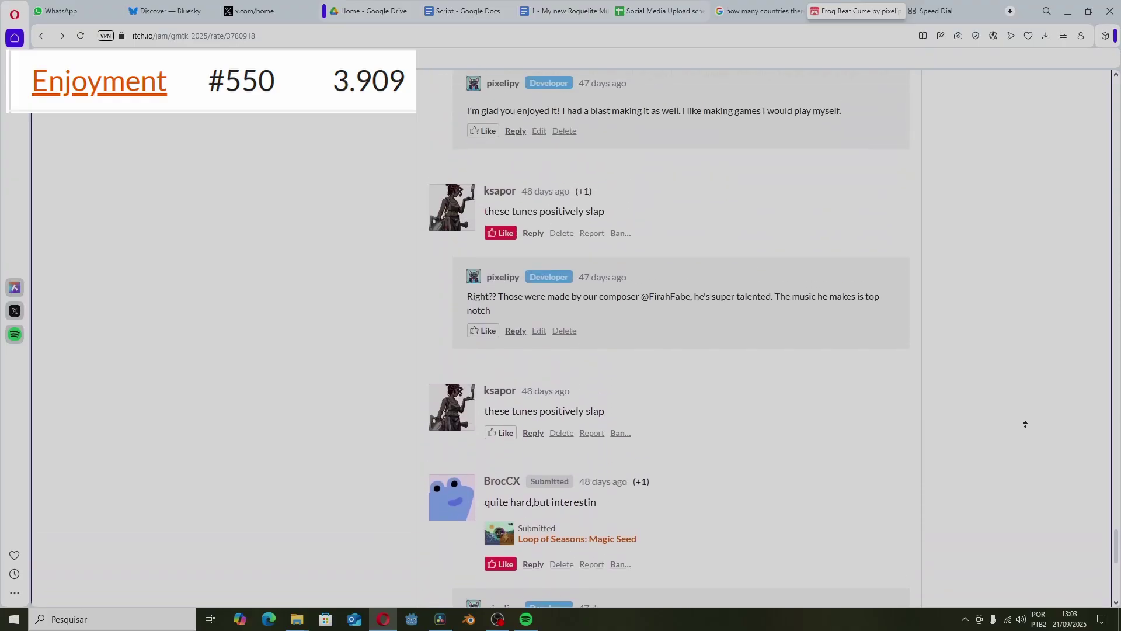
{"action": "scroll", "coordinate": [1010, 350], "scroll_direction": "up", "scroll_amount": 6}
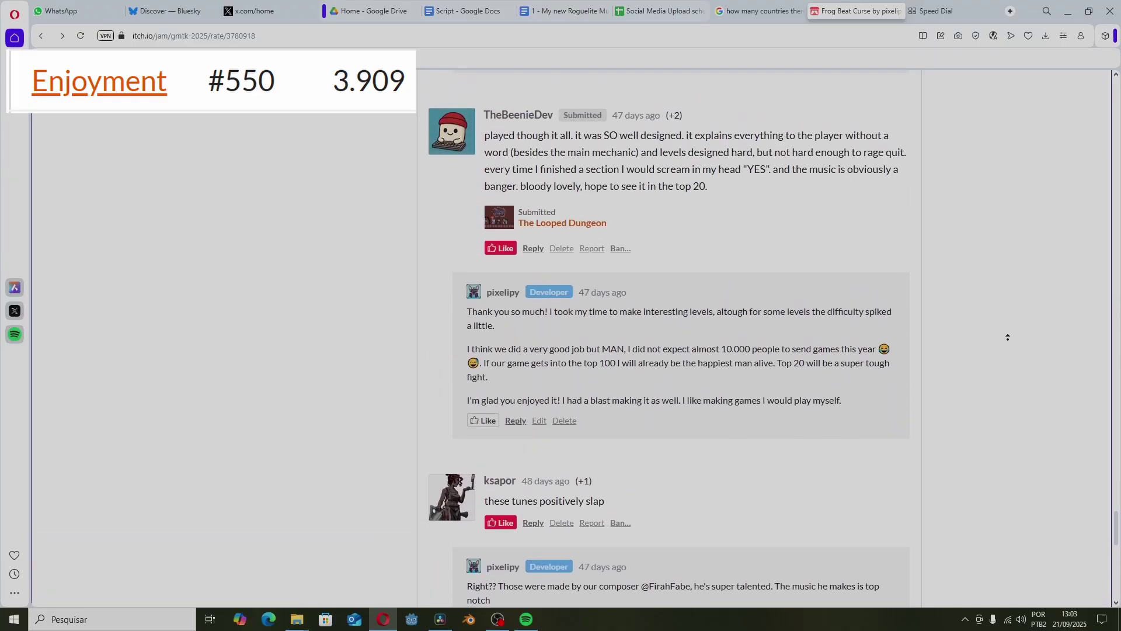
{"action": "scroll", "coordinate": [1010, 315], "scroll_direction": "up", "scroll_amount": 9}
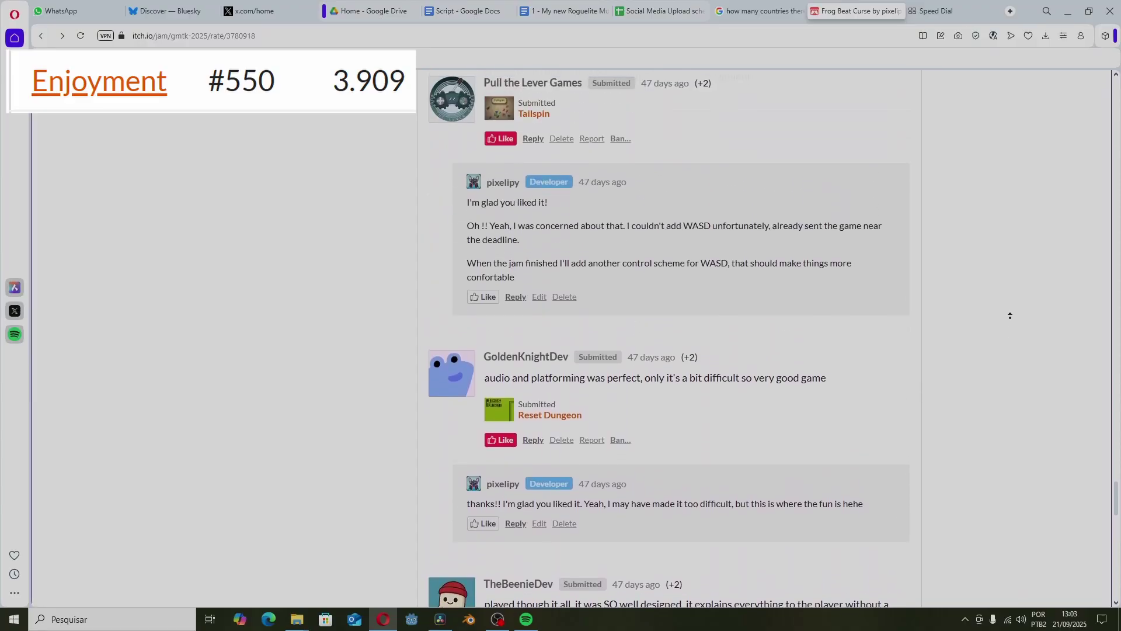
{"action": "scroll", "coordinate": [1010, 315], "scroll_direction": "up", "scroll_amount": 8}
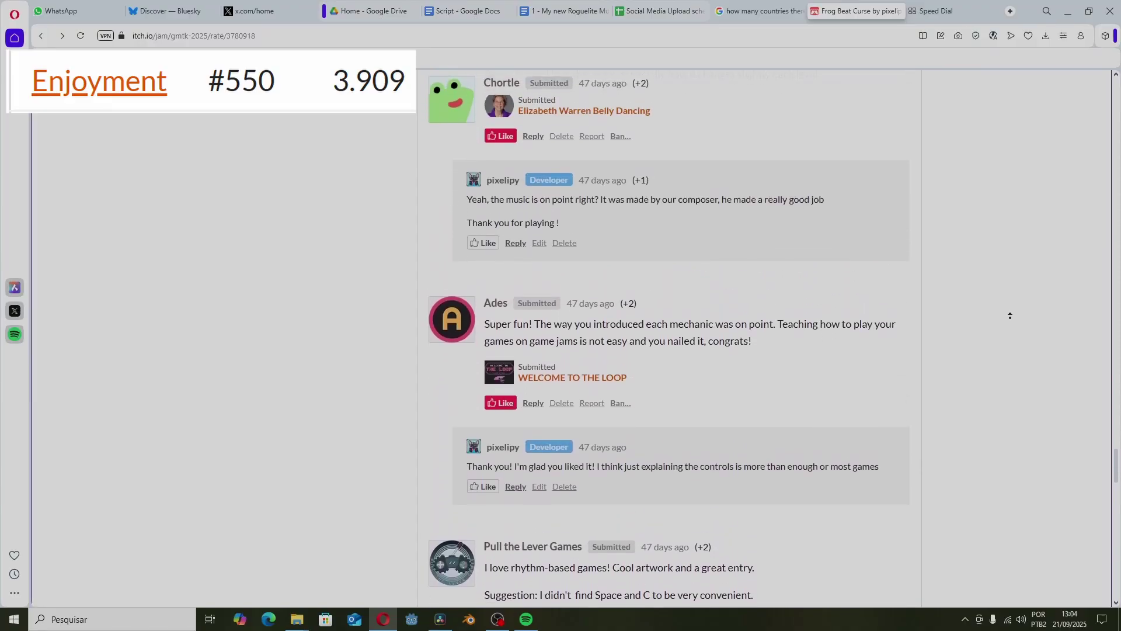
{"action": "scroll", "coordinate": [1010, 316], "scroll_direction": "up", "scroll_amount": 3}
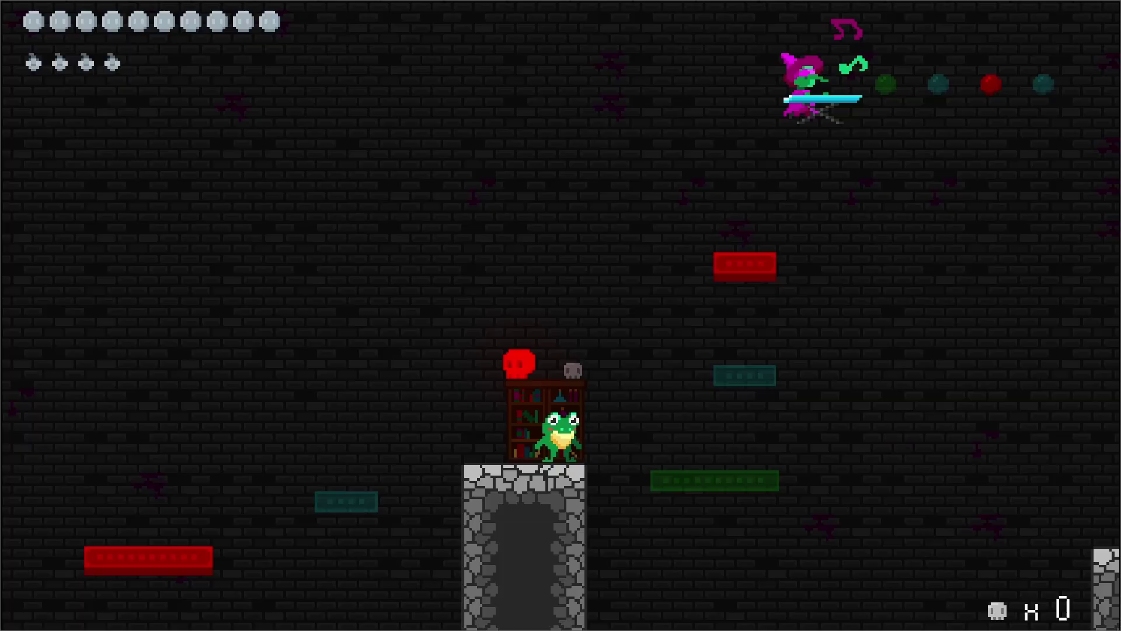
- Playtest jumping from the bookshelf pillar via the cyan block toward the stone stairs
{"action": "key", "text": "Right"}
{"action": "key", "text": "space"}
{"action": "key", "text": "space"}
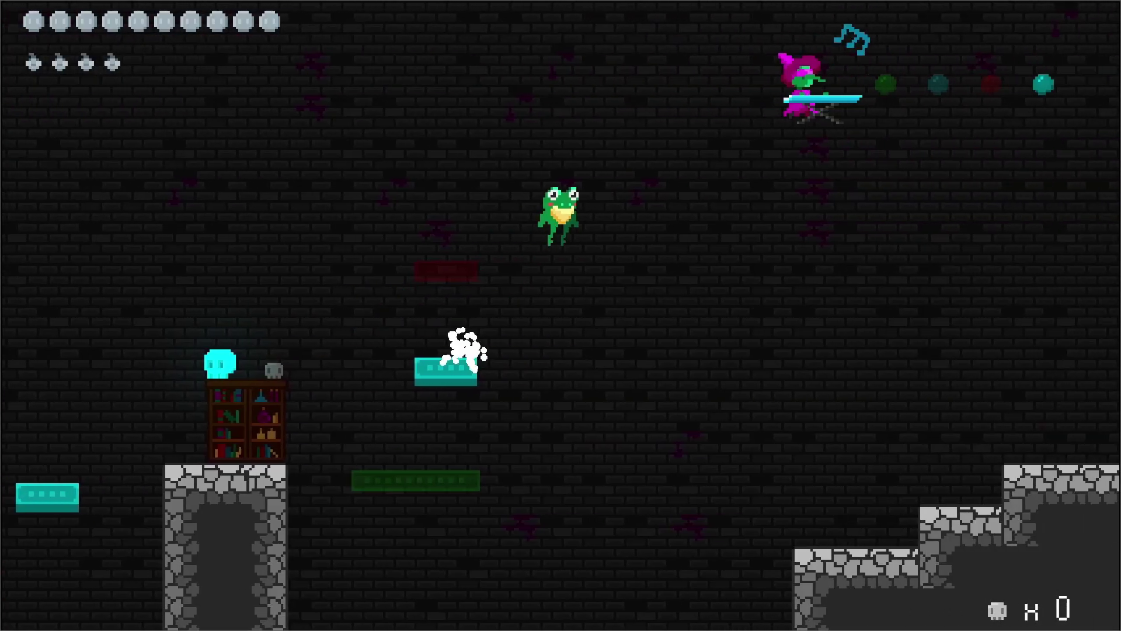
{"action": "key", "text": "space"}
{"action": "key", "text": "Right"}
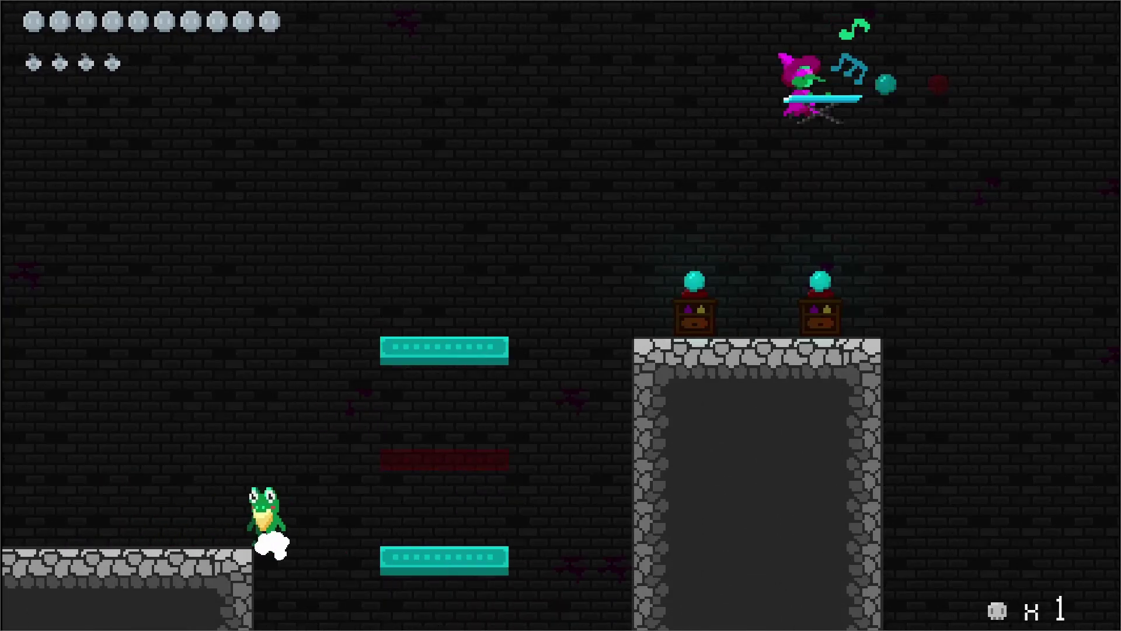
- Playtest hopping from the stone ledge onto the red block and toward the pillar with two crystal balls
{"action": "key", "text": "Right"}
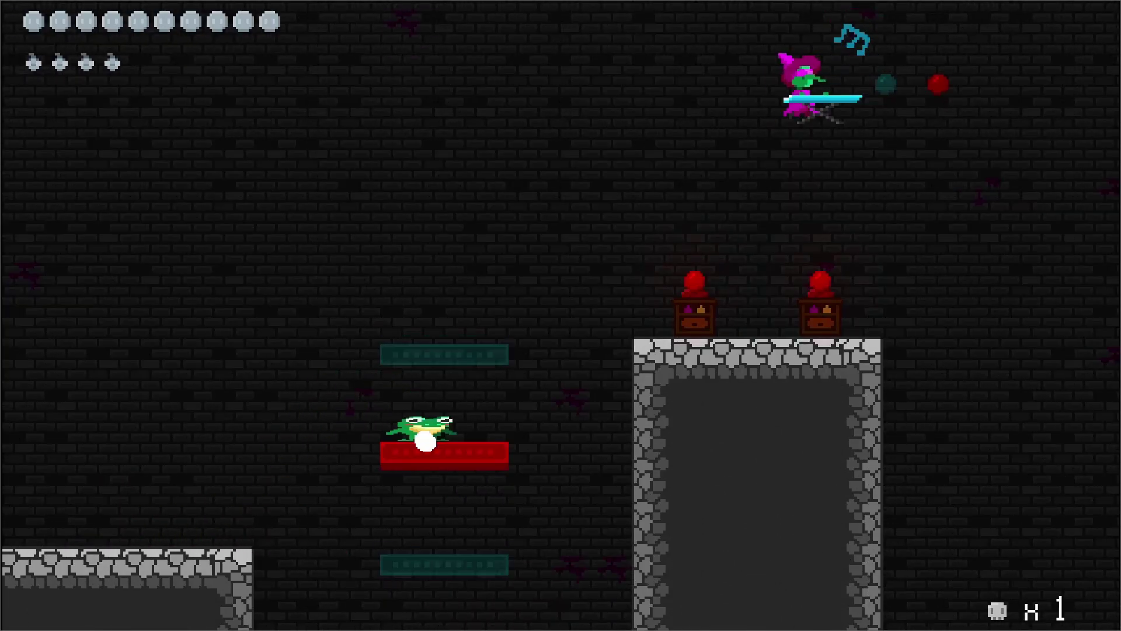
{"action": "key", "text": "space"}
{"action": "key", "text": "Right"}
{"action": "key", "text": "space"}
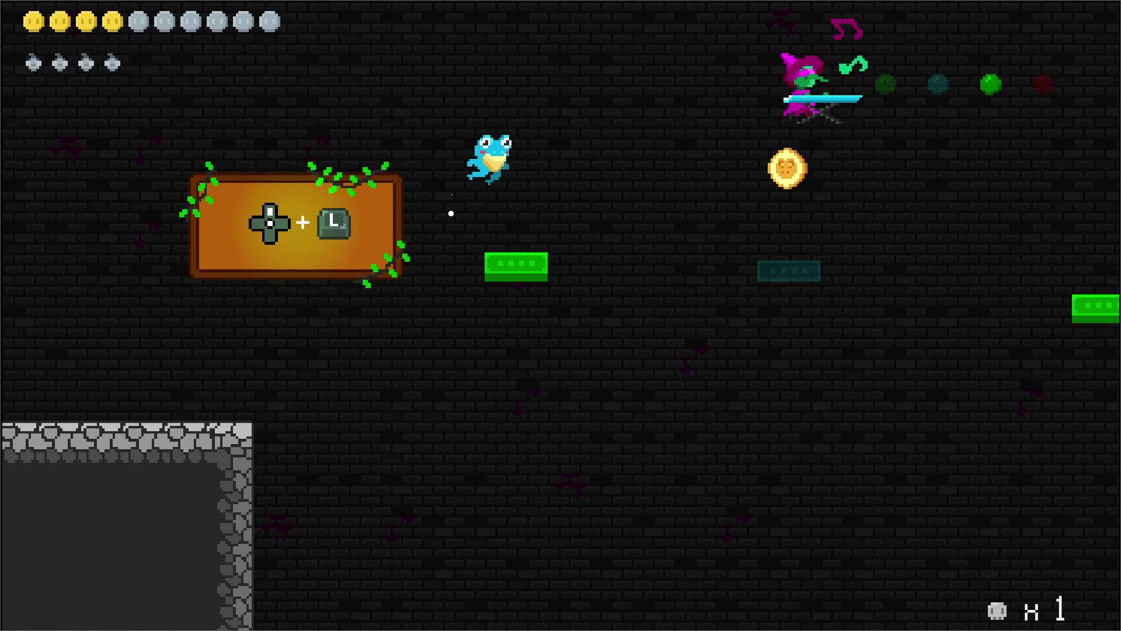
- Playtest the directional dash from the ledge by the L sign, collecting the coin above the first green block
{"action": "key", "text": "space"}
{"action": "key", "text": "Right"}
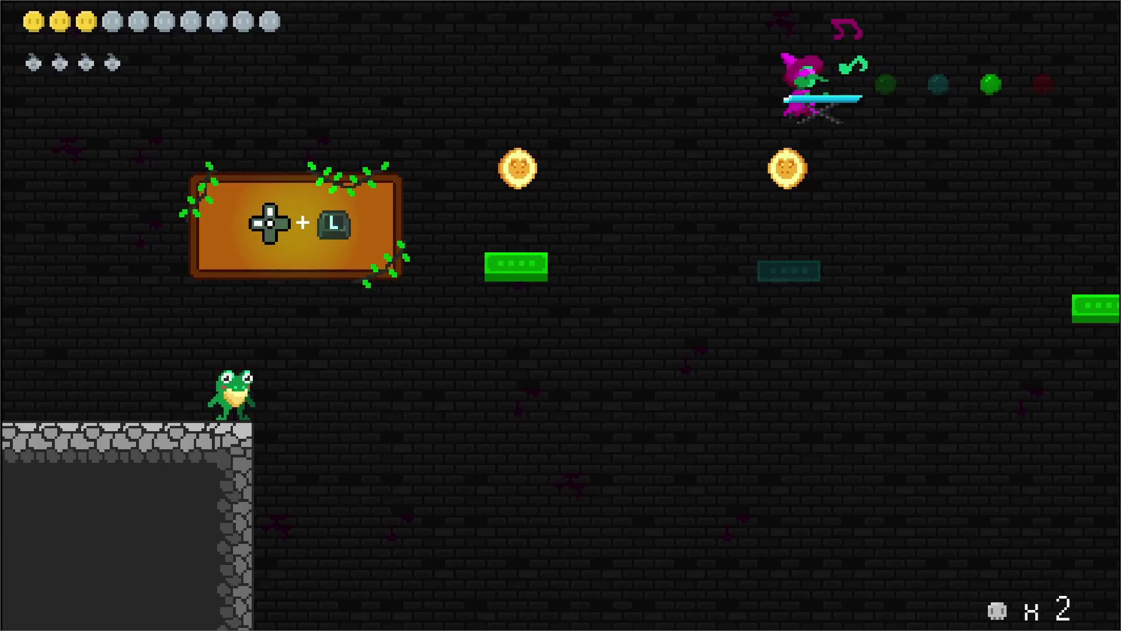
{"action": "key", "text": "d"}
{"action": "key", "text": "space"}
{"action": "key", "text": "w"}
{"action": "key", "text": "l"}
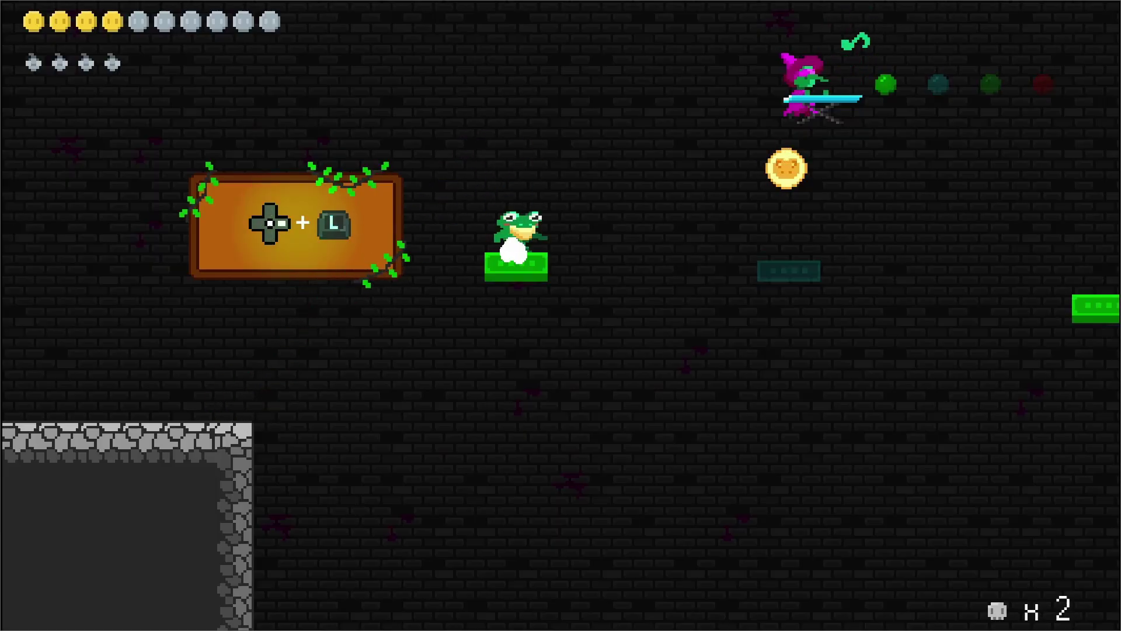
- Collect the coin above the cyan block and cross via the far green block to the next stone ledge
{"action": "key", "text": "d"}
{"action": "key", "text": "space"}
{"action": "key", "text": "space"}
{"action": "key", "text": "space"}
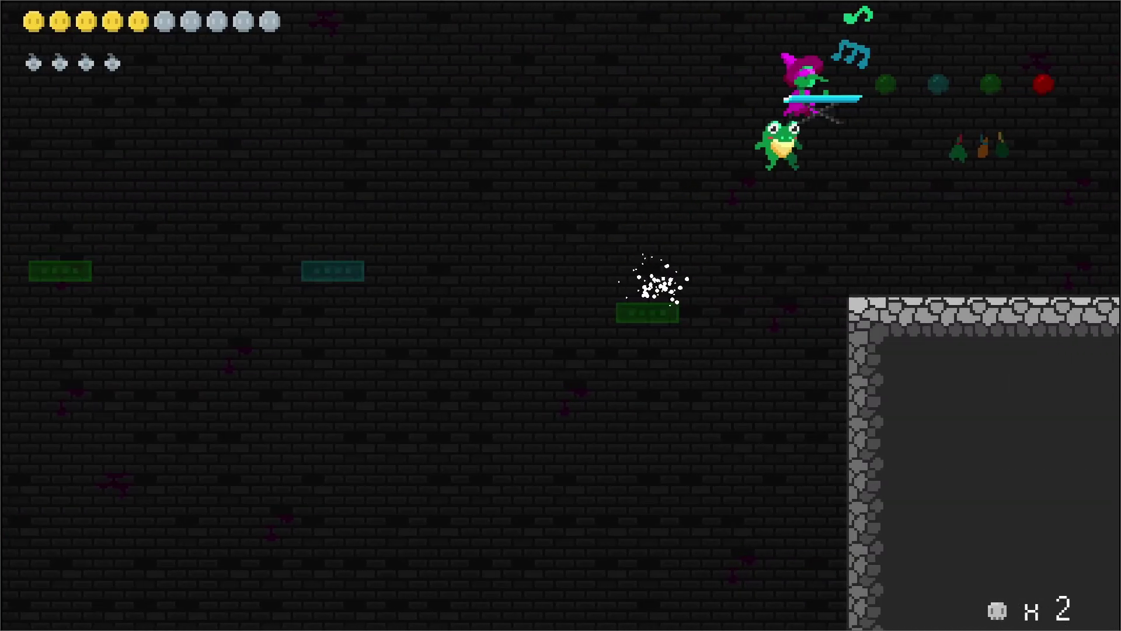
{"action": "key", "text": "Right"}
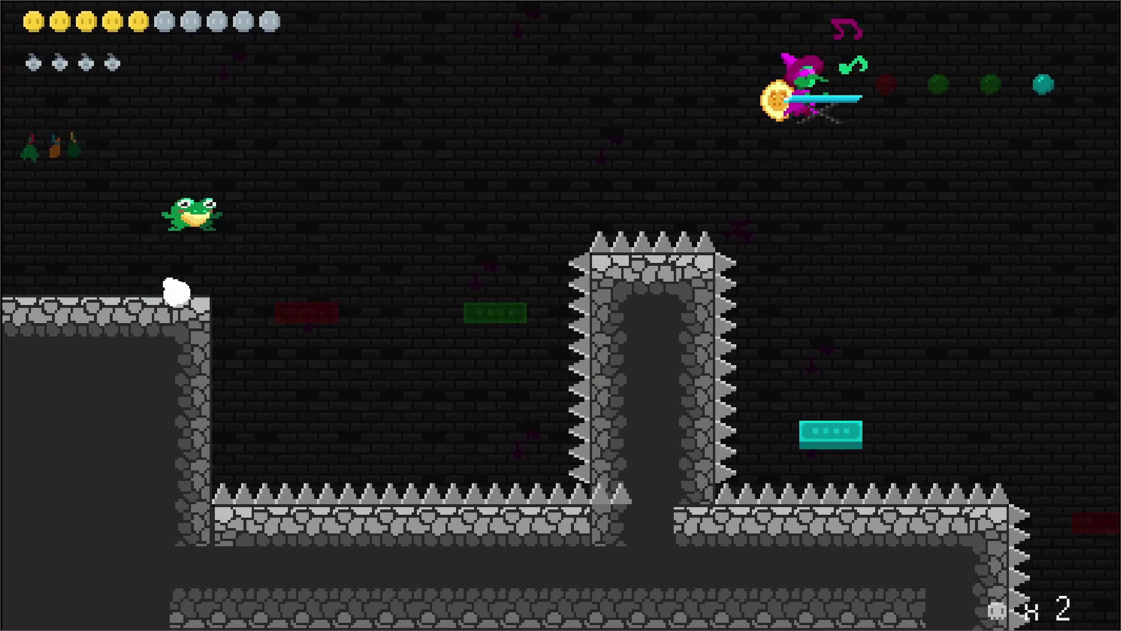
- Try to jump off the green block and dash over the spiked pillar toward the coin
{"action": "key", "text": "Right"}
{"action": "key", "text": "Right"}
{"action": "key", "text": "space"}
{"action": "key", "text": "space"}
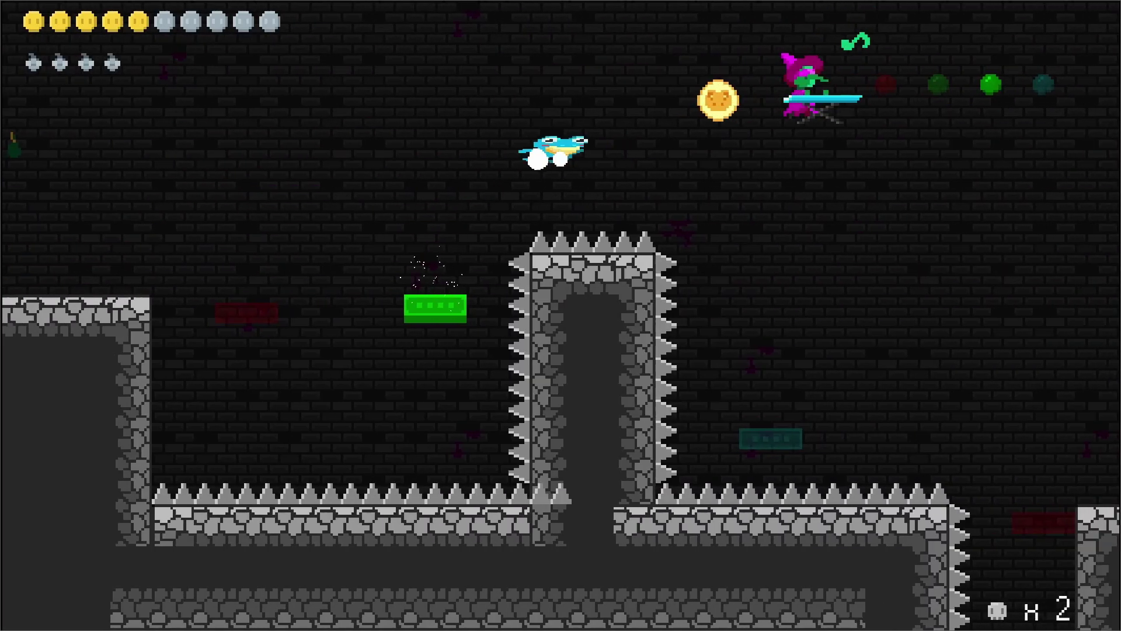
{"action": "key", "text": "space"}
{"action": "key", "text": "Right"}
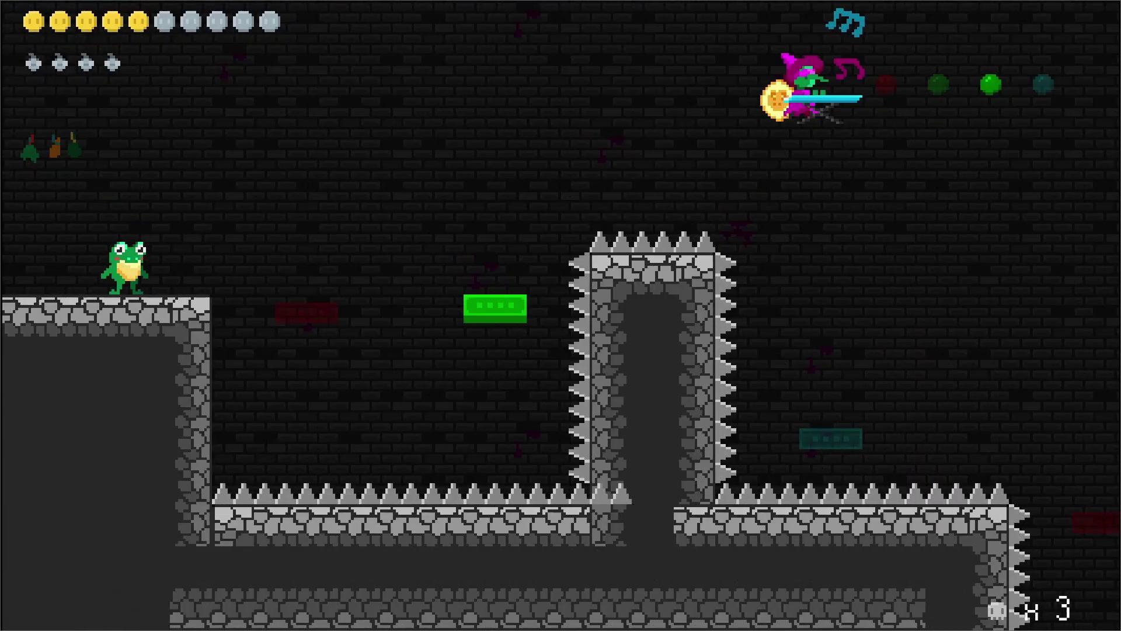
- Return to the ledge's edge and jump across the spike pit onto the green block
{"action": "key", "text": "Right"}
{"action": "key", "text": "space"}
{"action": "key", "text": "Right"}
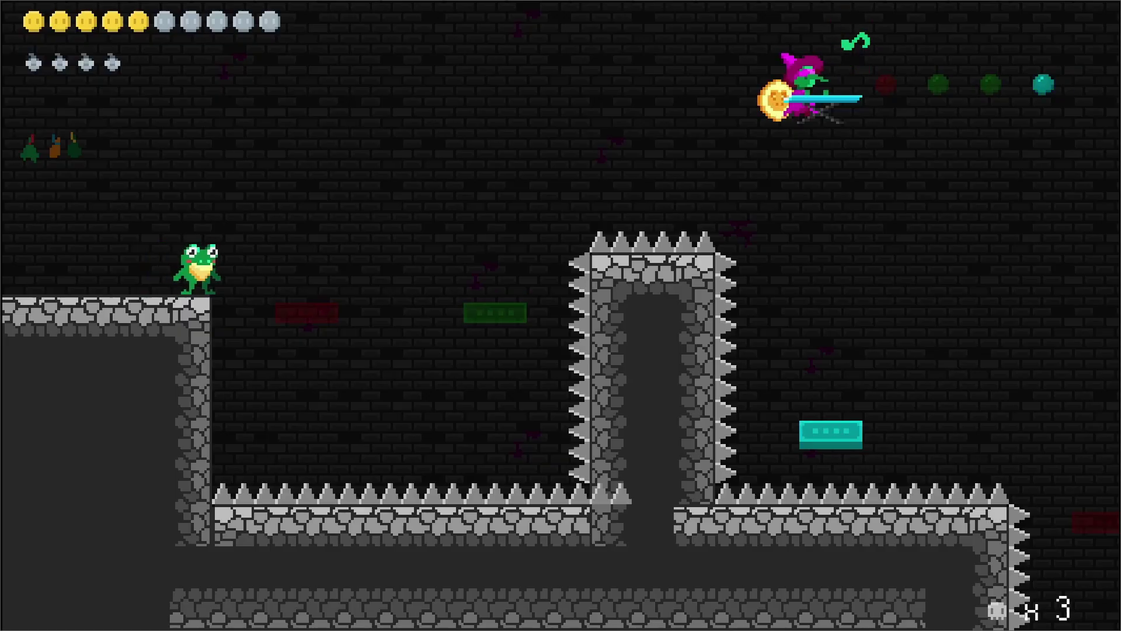
{"action": "key", "text": "space"}
{"action": "key", "text": "Right"}
{"action": "key", "text": "space"}
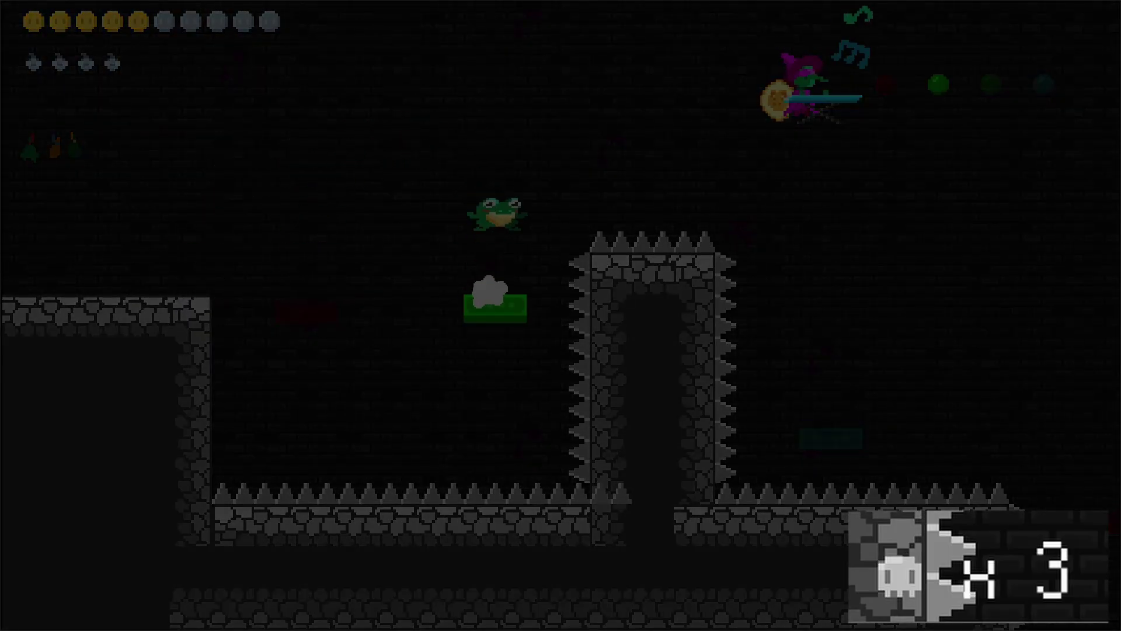
- Leap over the spiked pillar, collecting the coin, and head for the red block beside the spiked wall
{"action": "key", "text": "Right"}
{"action": "key", "text": "space"}
{"action": "key", "text": "space"}
{"action": "key", "text": "Right"}
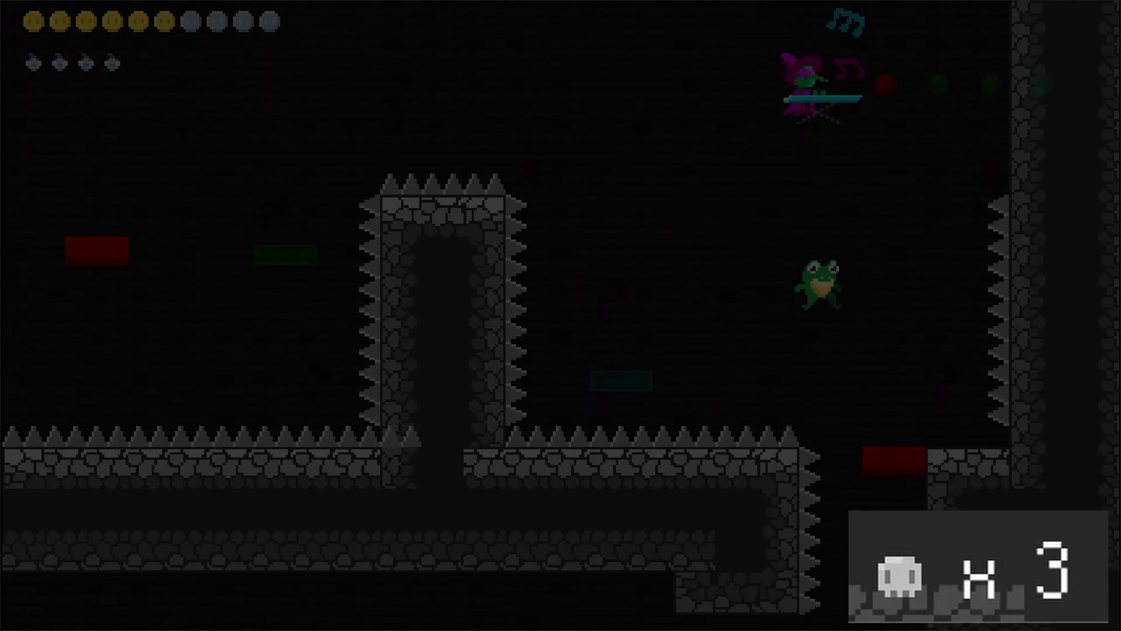
- Hop back across the two green blocks, collect the coin above the cyan block, and head for the stone ledge
{"action": "key", "text": "Left"}
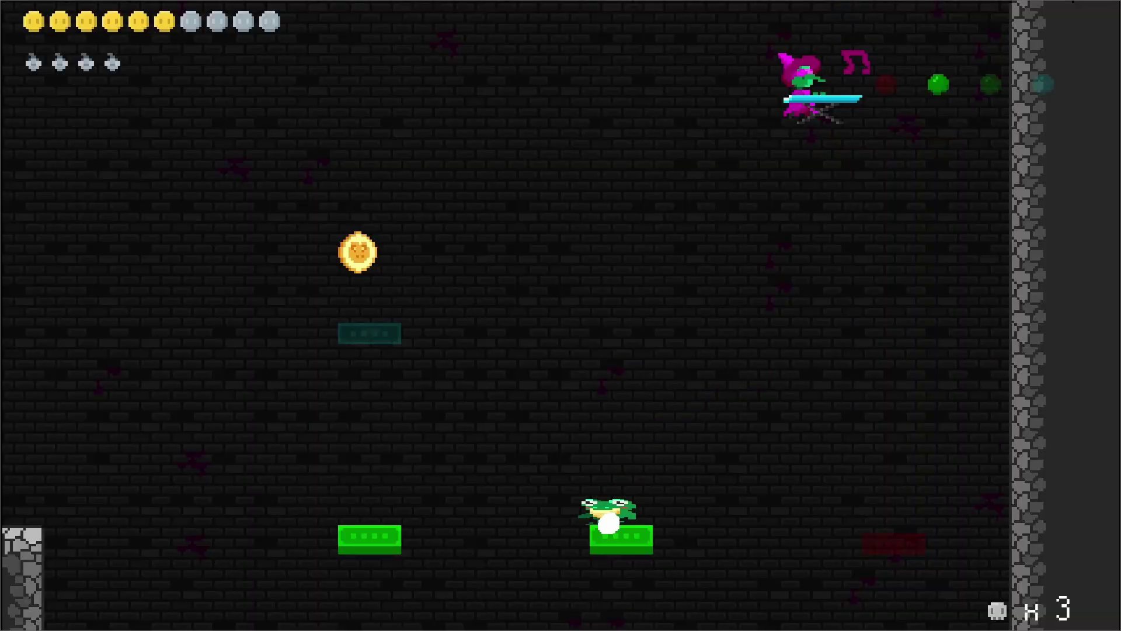
{"action": "key", "text": "space"}
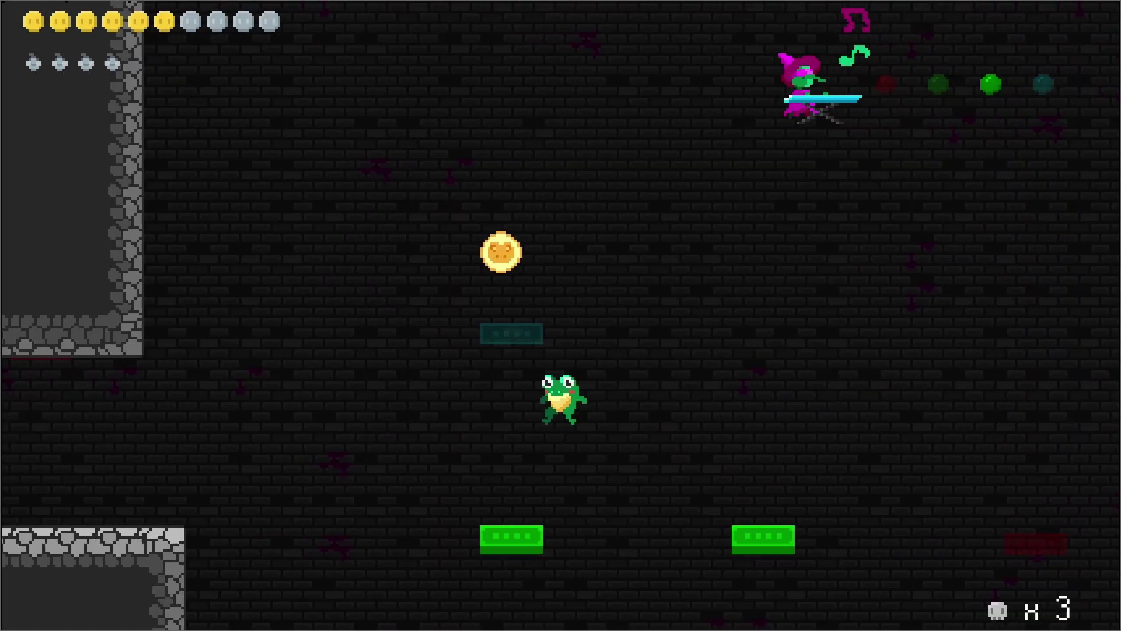
{"action": "key", "text": "space"}
{"action": "key", "text": "space"}
{"action": "key", "text": "space"}
{"action": "key", "text": "Left"}
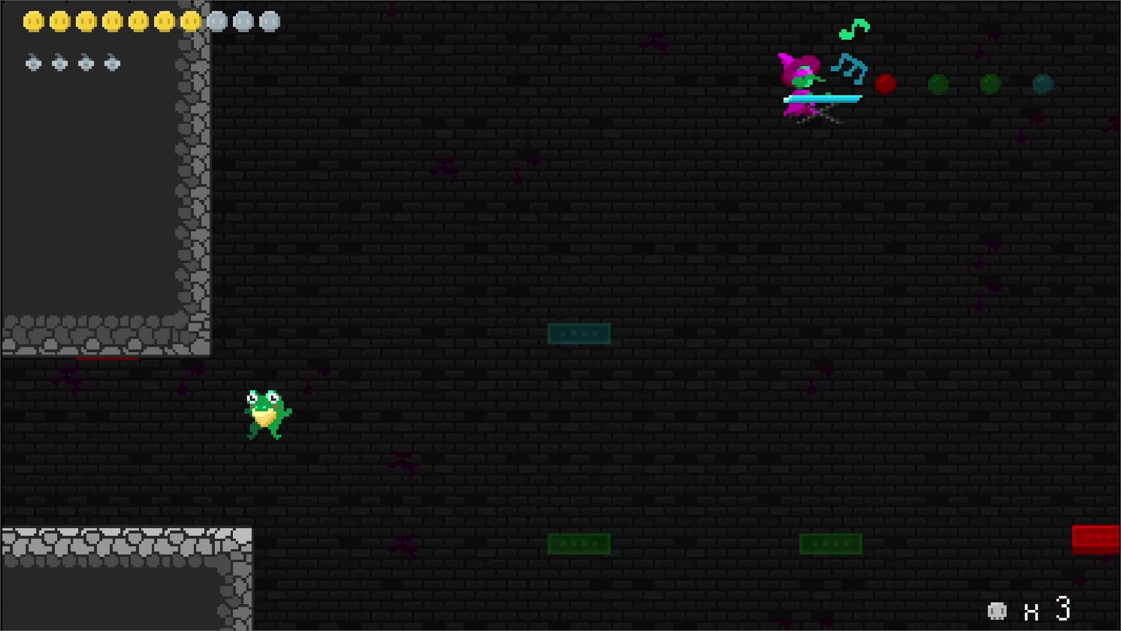
- Playtest crossing the low corridor past the spikes and over the red, cyan and green blocks to the far ledge
{"action": "key", "text": "Left"}
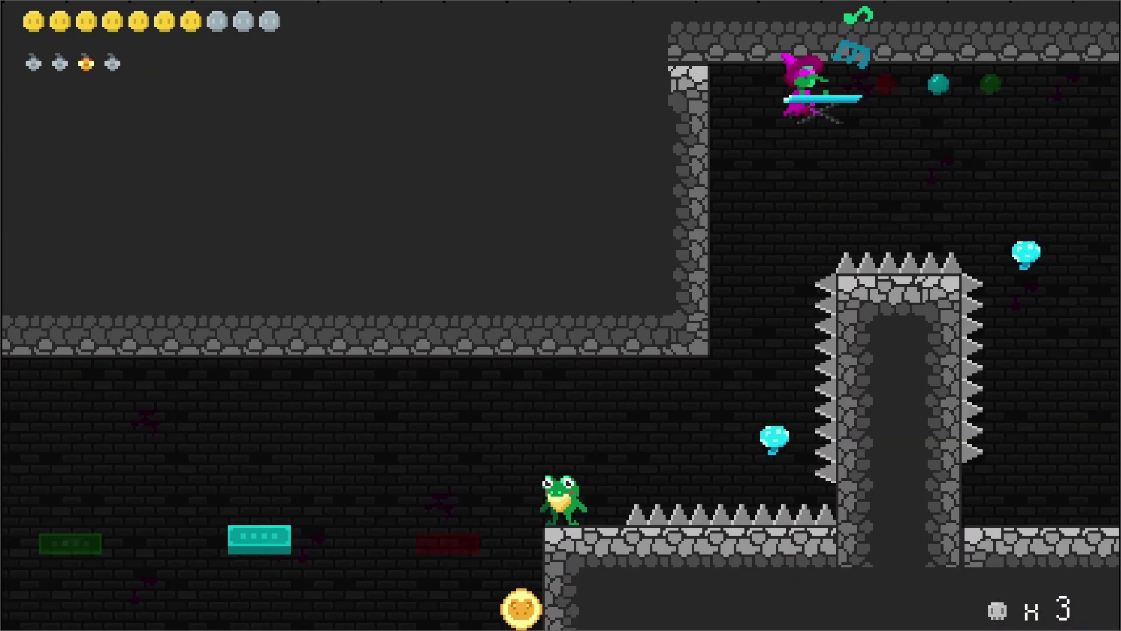
{"action": "key", "text": "space"}
{"action": "key", "text": "Left"}
{"action": "key", "text": "space"}
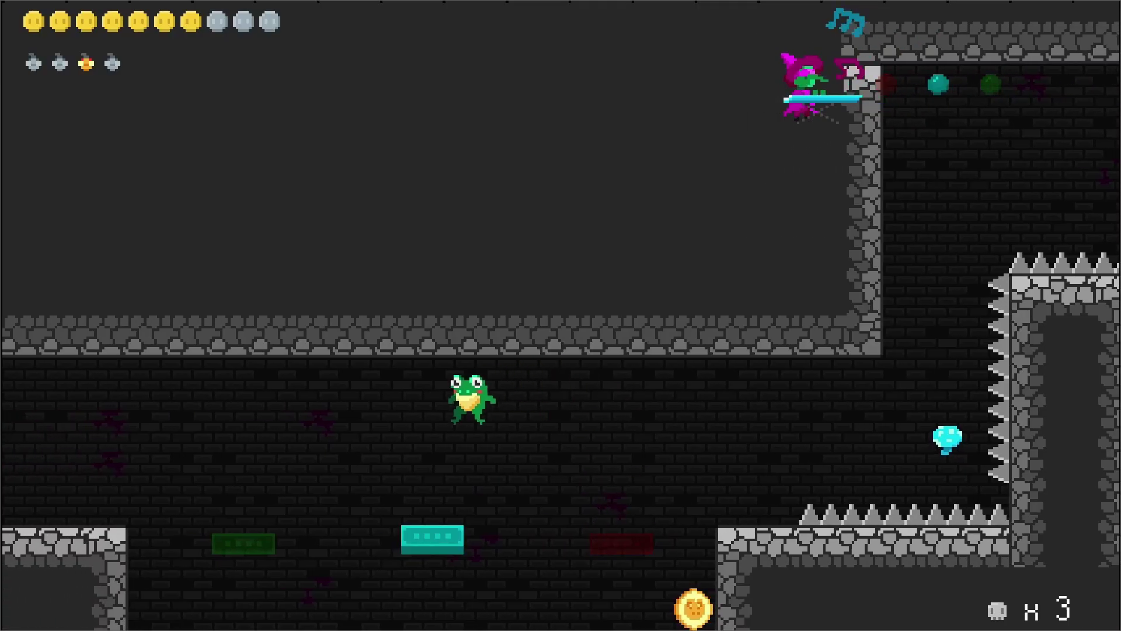
{"action": "key", "text": "Left"}
{"action": "key", "text": "space"}
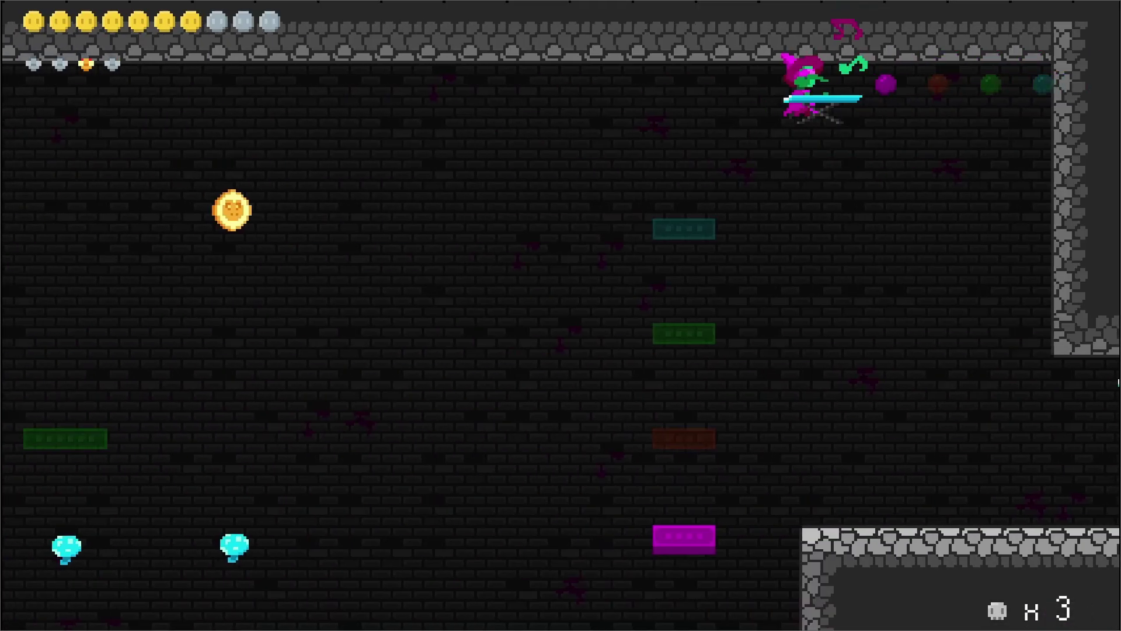
- Climb the stacked coloured blocks beside the ledge and leap from the cyan block into the wide gap
{"action": "key", "text": "Left"}
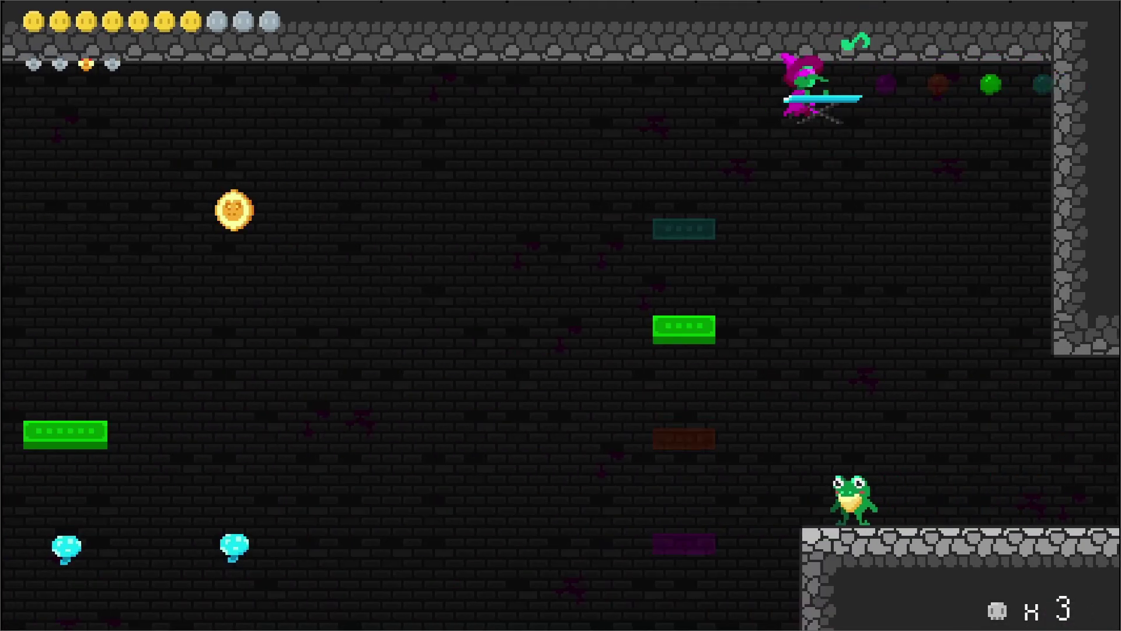
{"action": "key", "text": "Left"}
{"action": "key", "text": "space"}
{"action": "key", "text": "space"}
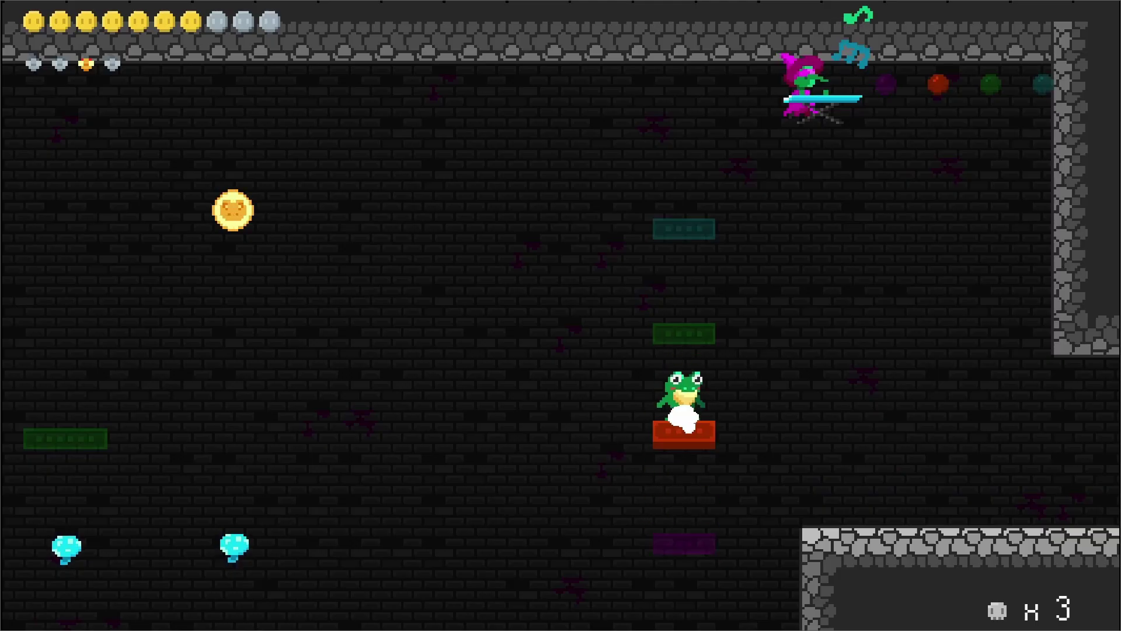
{"action": "key", "text": "Left"}
{"action": "key", "text": "space"}
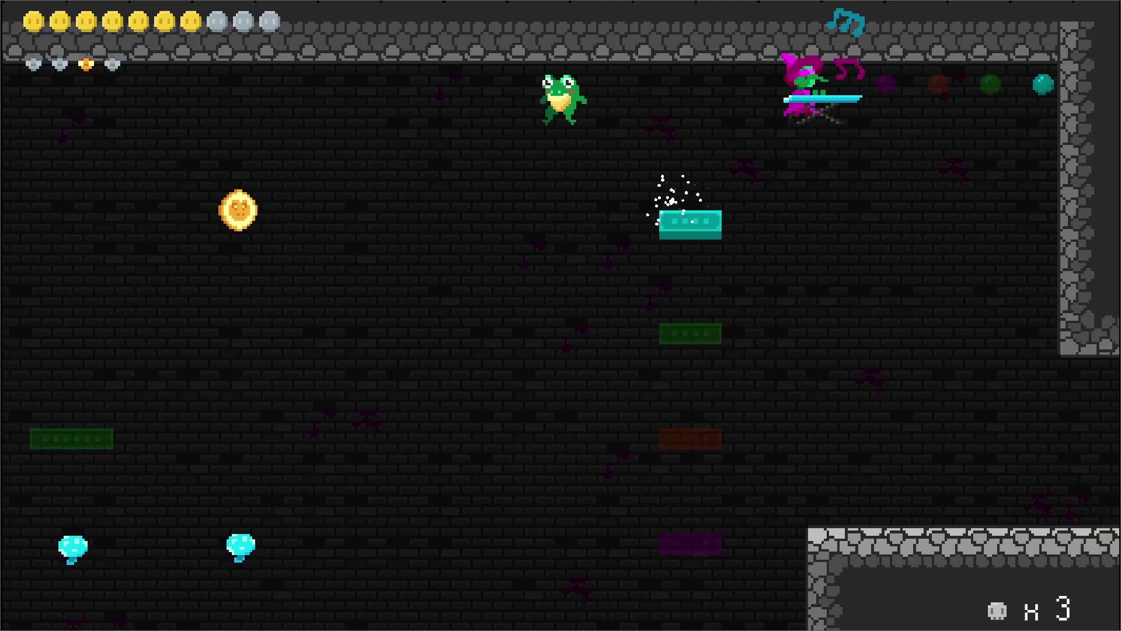
{"action": "key", "text": "space"}
{"action": "key", "text": "space"}
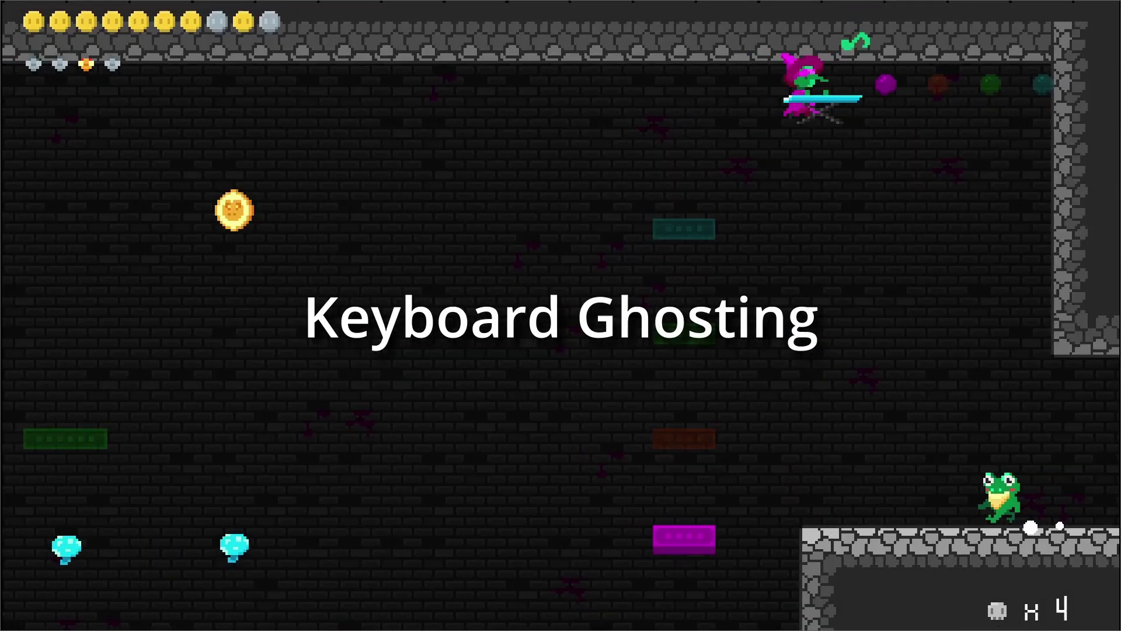
- Climb the stacked blocks again and dash across the gap, collecting the coin in the air
{"action": "key", "text": "Left"}
{"action": "key", "text": "space"}
{"action": "key", "text": "Right"}
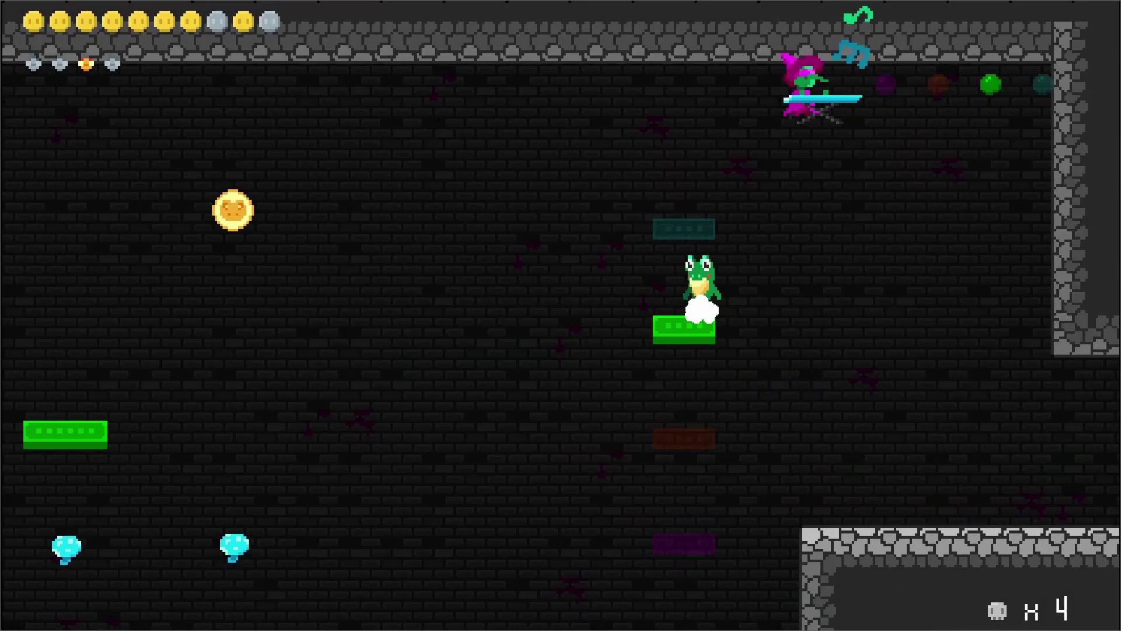
{"action": "key", "text": "space"}
{"action": "key", "text": "Left"}
{"action": "key", "text": "space"}
{"action": "key", "text": "space"}
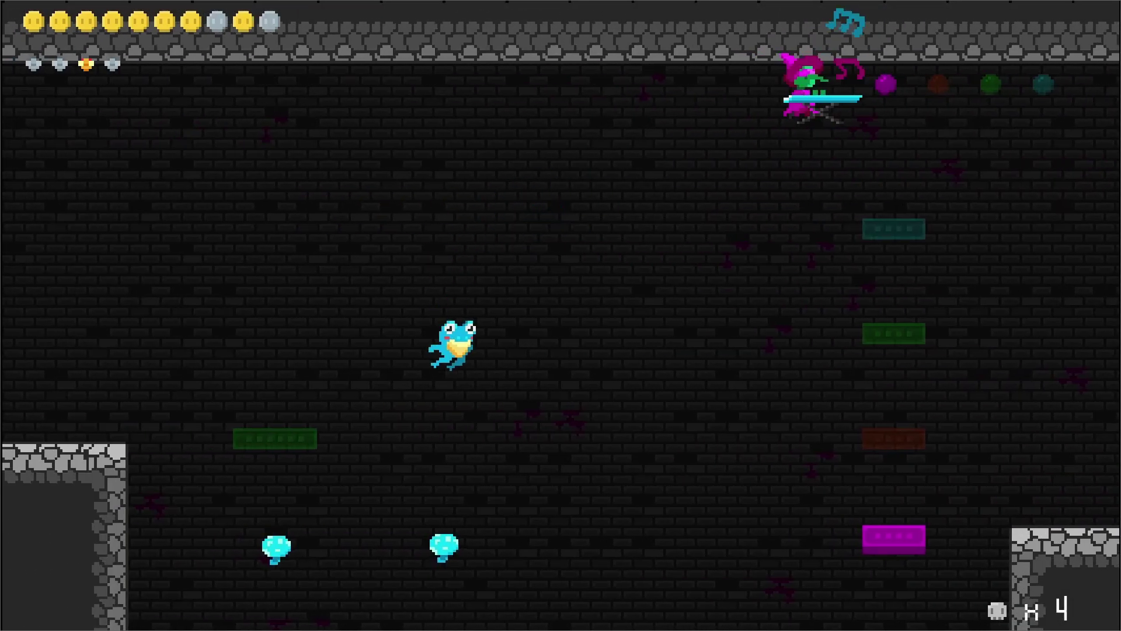
- Jump and dash over the rest of the gap past the cyan pickups to the far stone ledge
{"action": "key", "text": "Left"}
{"action": "key", "text": "space"}
{"action": "key", "text": "space"}
{"action": "key", "text": "Left"}
{"action": "key", "text": "space"}
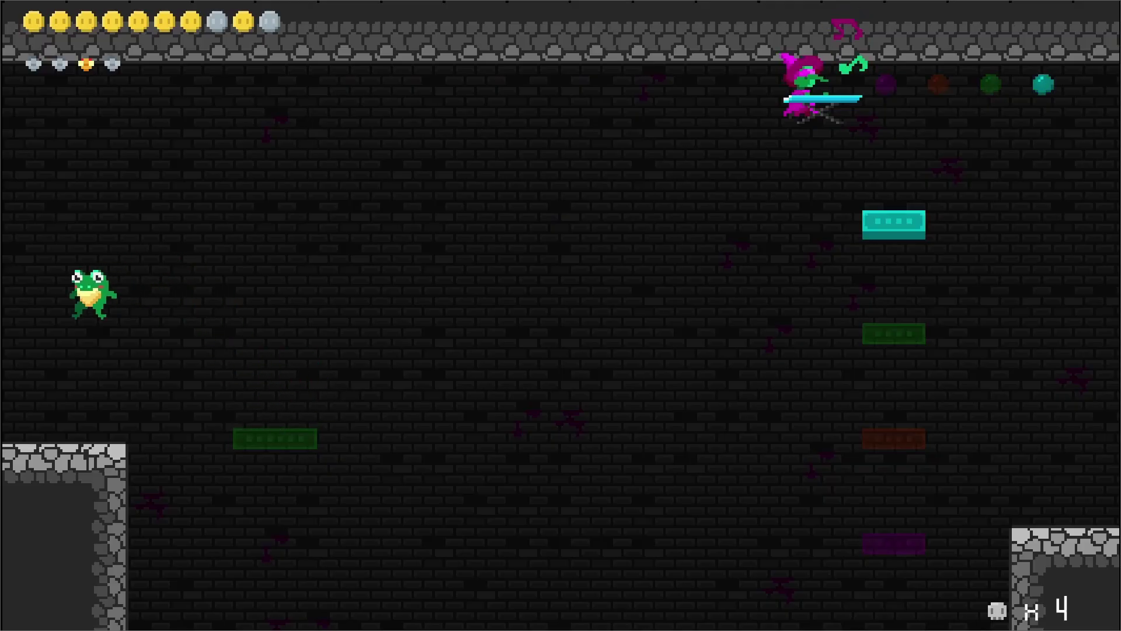
- Playtest jumping from the ledge over the short spiked pillar toward the small green block
{"action": "key", "text": "Right"}
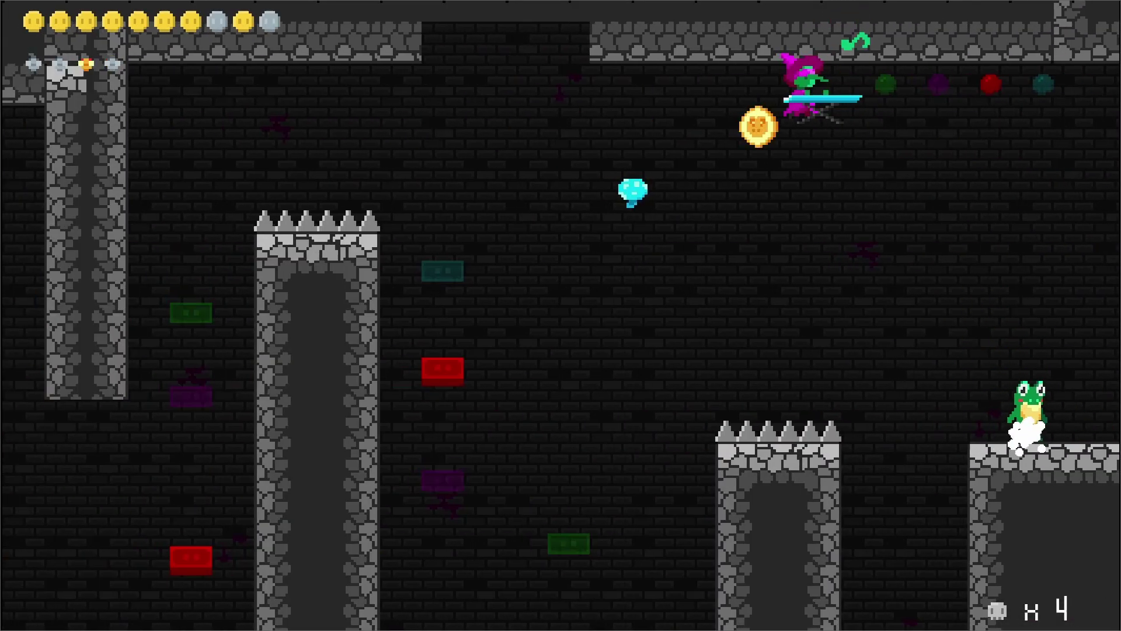
{"action": "key", "text": "Left"}
{"action": "key", "text": "Left"}
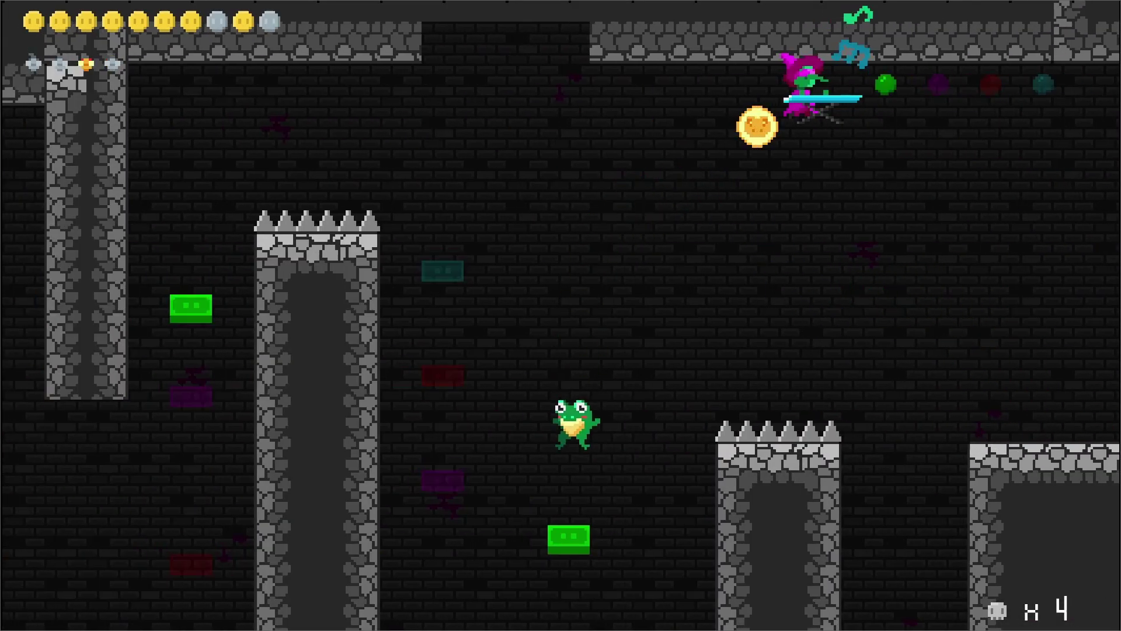
- Climb the stacked blocks beside the tall spiked pillar and cross over its top to the purple block beyond
{"action": "key", "text": "Right"}
{"action": "key", "text": "space"}
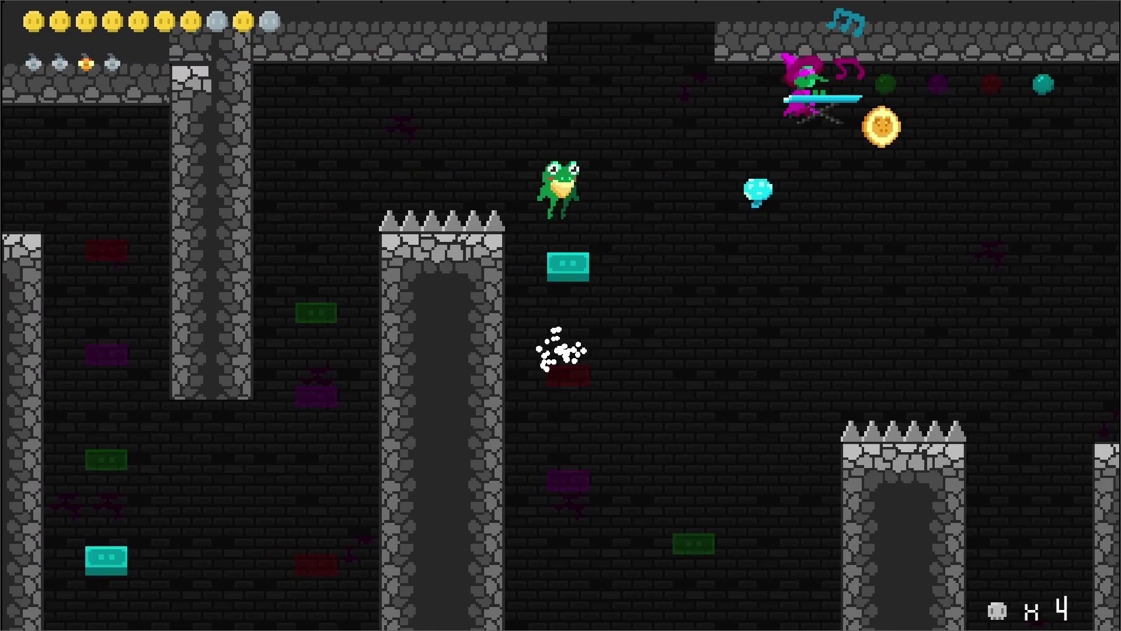
{"action": "key", "text": "space"}
{"action": "key", "text": "Left"}
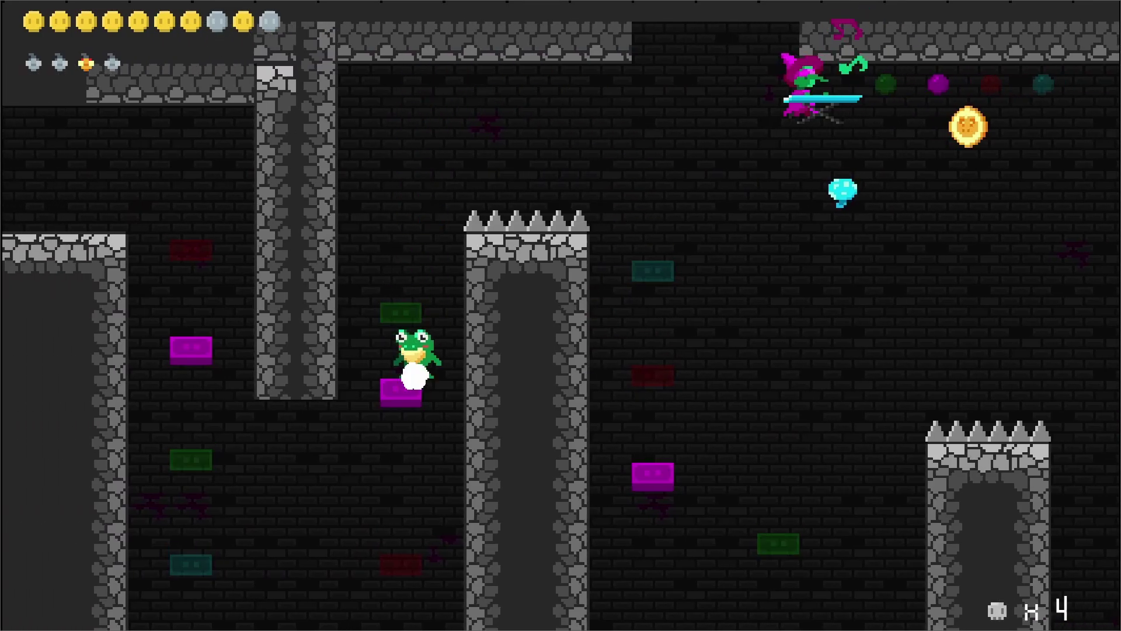
- Jump to the stack beside the stone ledge, climb from the cyan block to the red one and run back along the corridor
{"action": "key", "text": "Left"}
{"action": "key", "text": "space"}
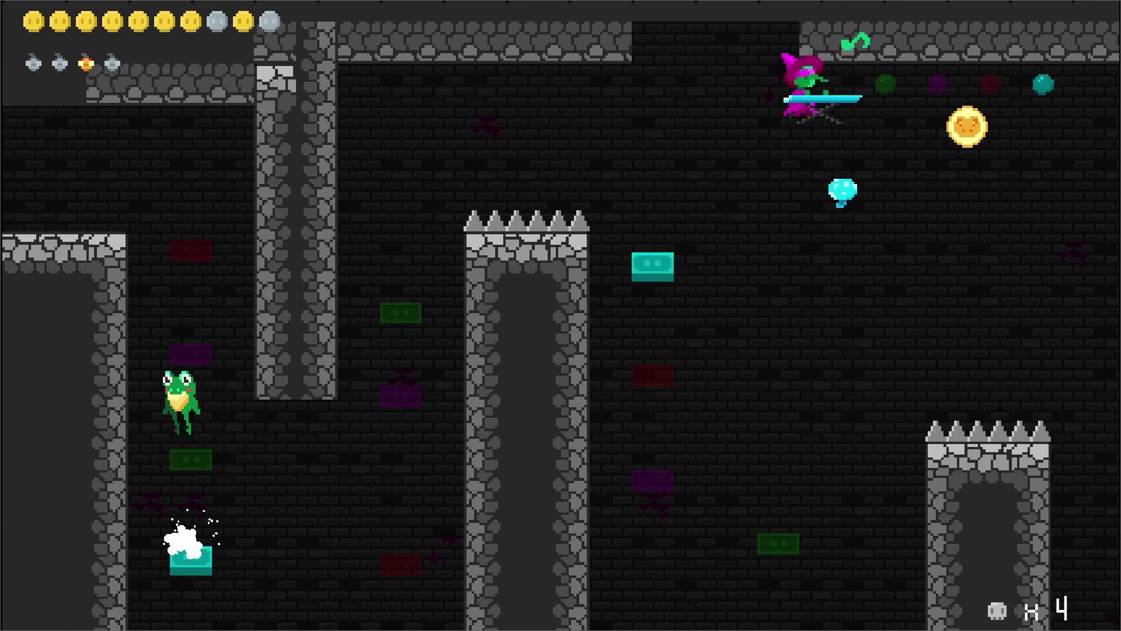
{"action": "key", "text": "space"}
{"action": "key", "text": "space"}
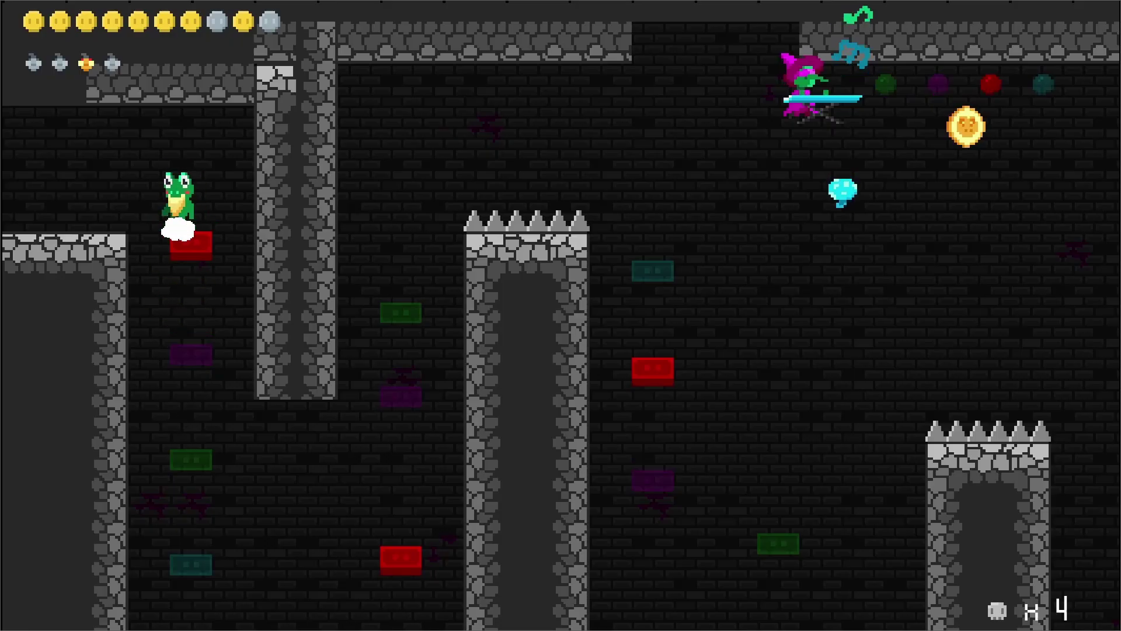
{"action": "key", "text": "Left"}
{"action": "key", "text": "Right"}
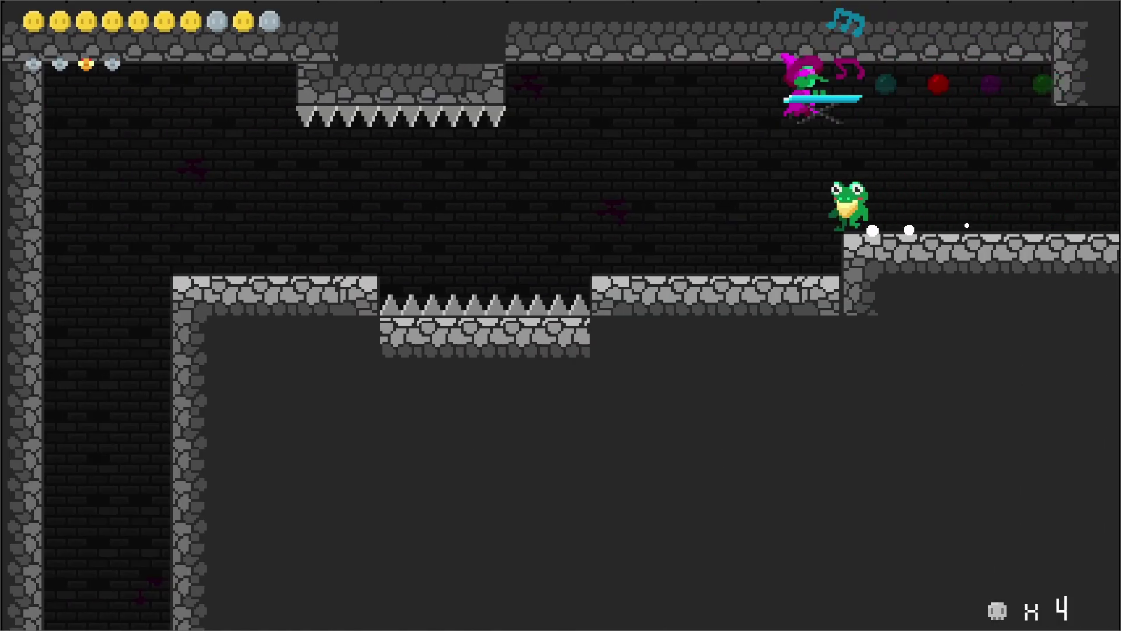
{"action": "key", "text": "Left"}
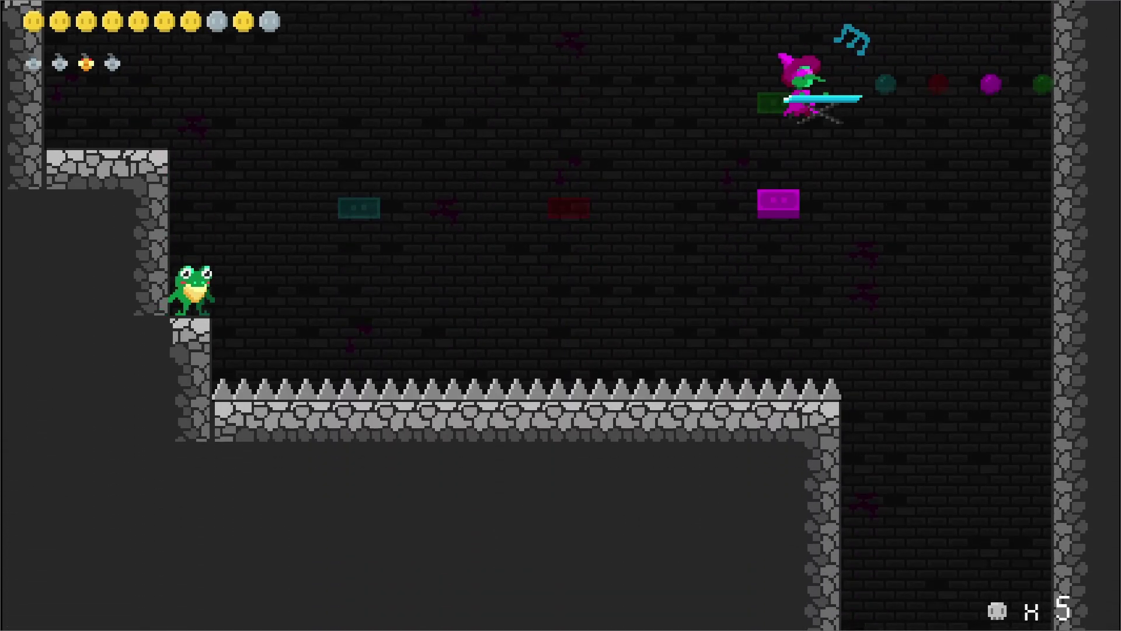
- Leap off the small stone step and jump over the spiked floor from the cyan block toward the red one
{"action": "key", "text": "Right"}
{"action": "key", "text": "space"}
{"action": "key", "text": "space"}
{"action": "key", "text": "space"}
{"action": "key", "text": "Right"}
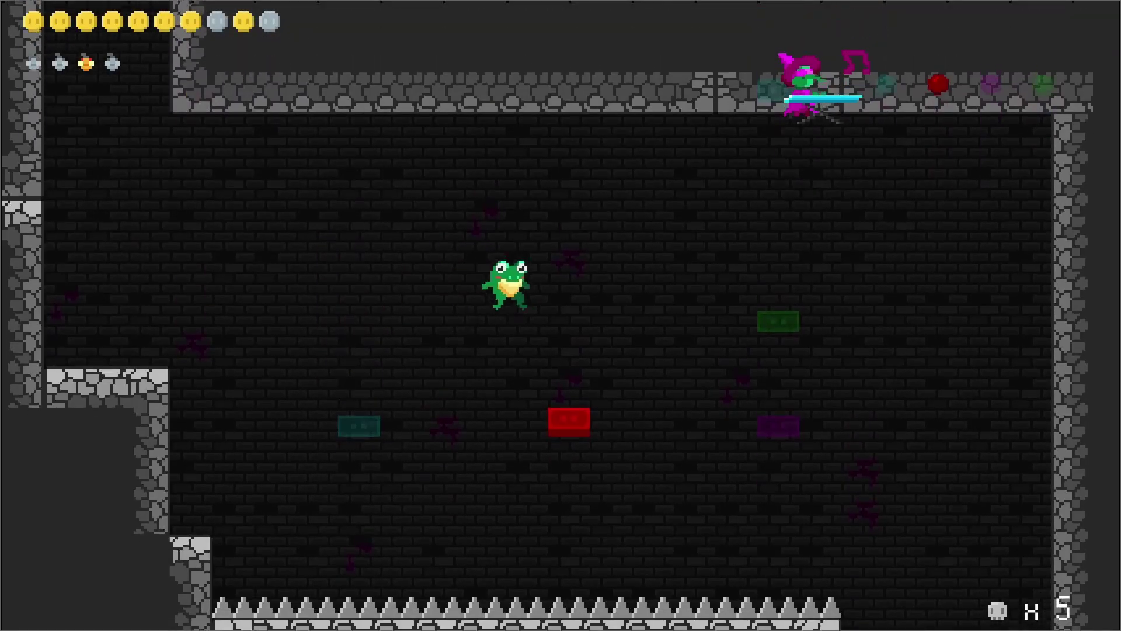
- Hop past the red block over the remaining spikes and steer the frog down into the far shaft
{"action": "key", "text": "space"}
{"action": "key", "text": "Right"}
{"action": "key", "text": "space"}
{"action": "key", "text": "space"}
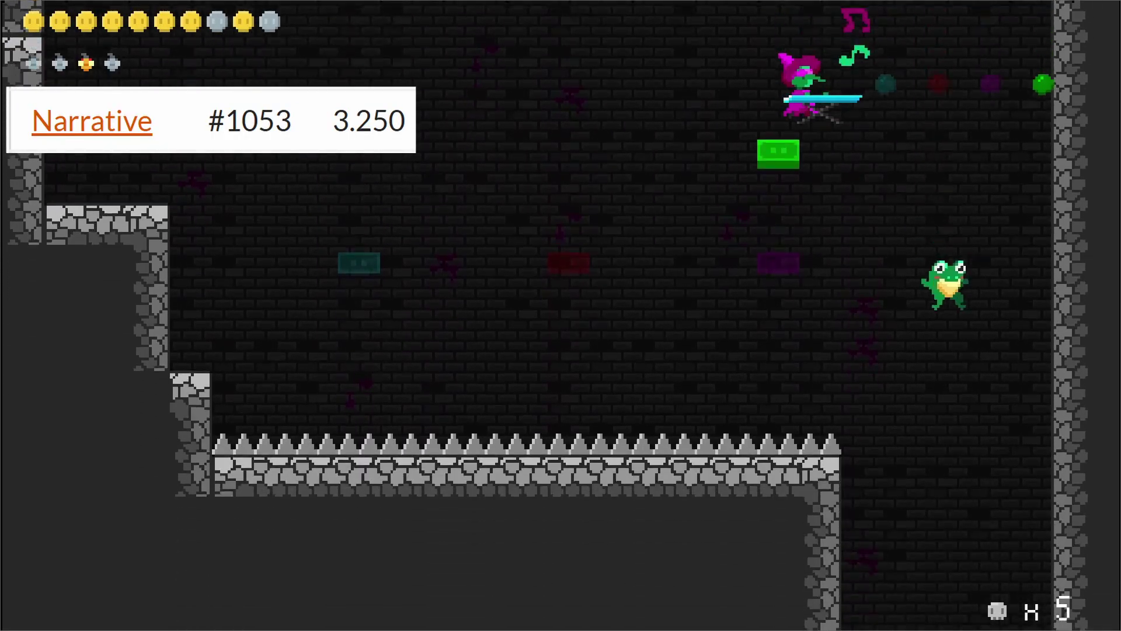
{"action": "key", "text": "Left"}
{"action": "key", "text": "Right"}
{"action": "key", "text": "Left"}
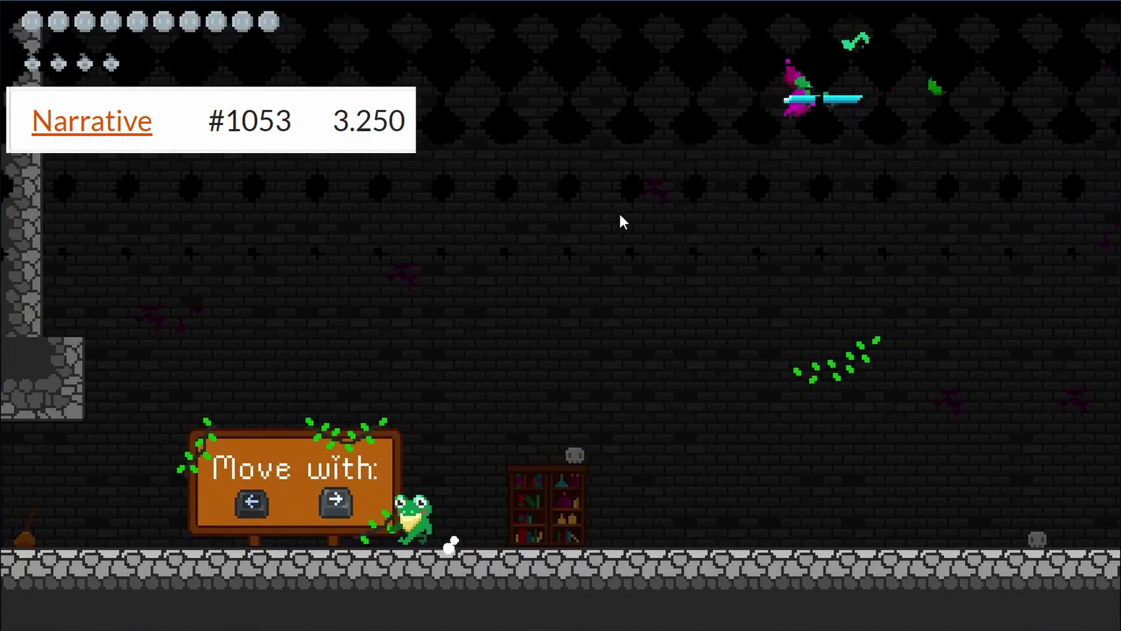
- Take the frog from the movement sign through the starting rooms to the sign board with the question mark
{"action": "key", "text": "space"}
{"action": "key", "text": "Left"}
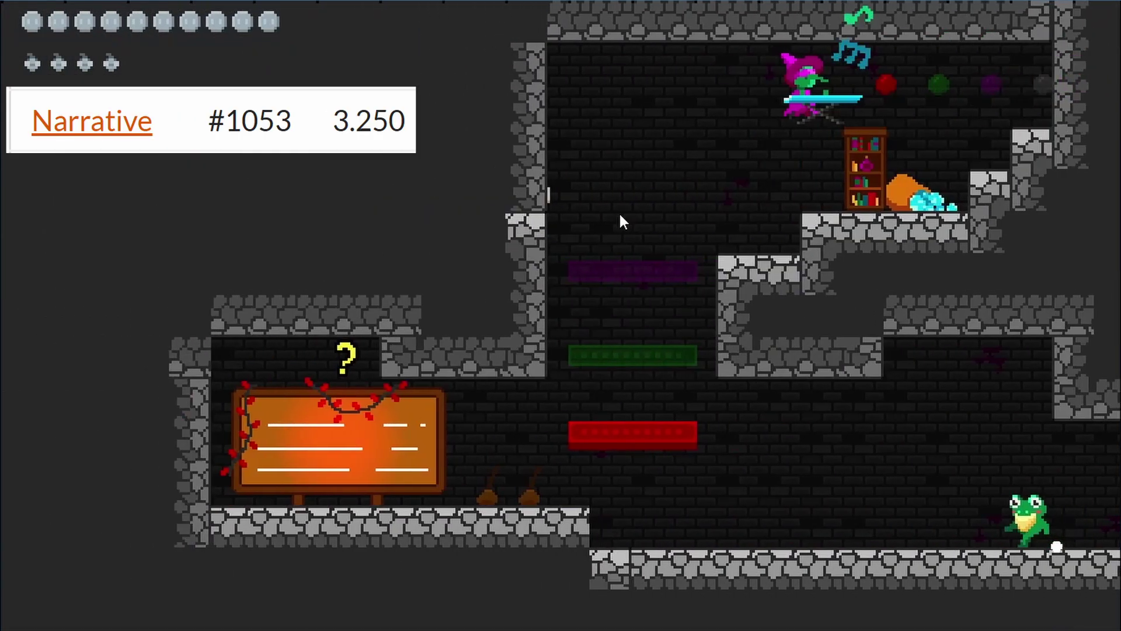
{"action": "key", "text": "Left"}
{"action": "key", "text": "z"}
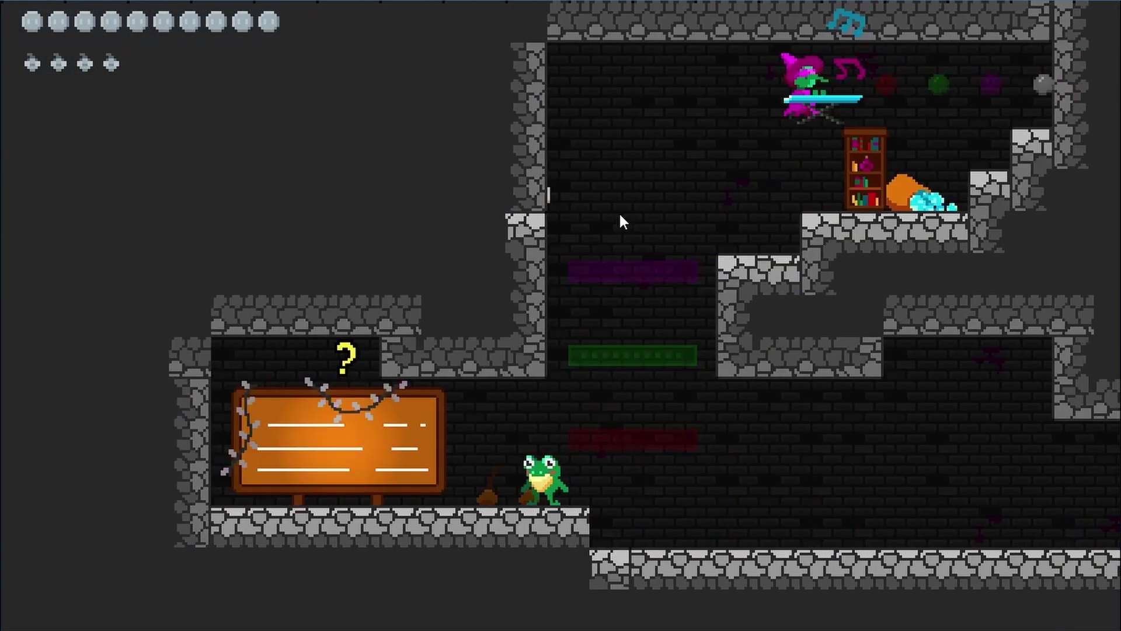
{"action": "key", "text": "Left"}
{"action": "key", "text": "z"}
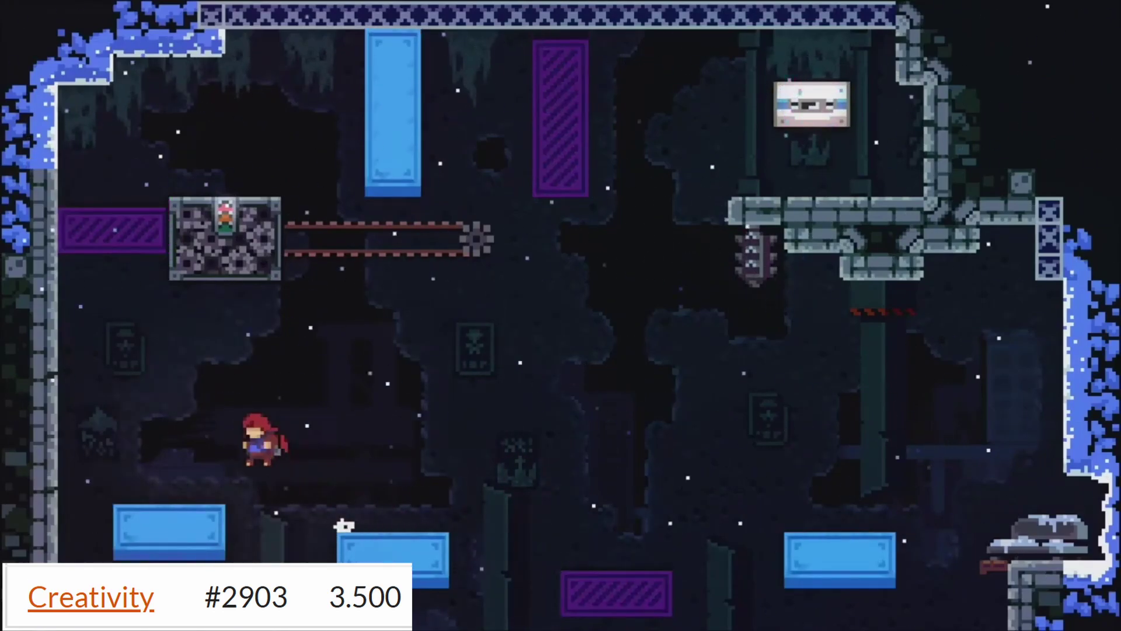
- Climb the snowy wall onto the pink block, ride the moving stone block and dash toward the upright blocks
{"action": "key", "text": "Up"}
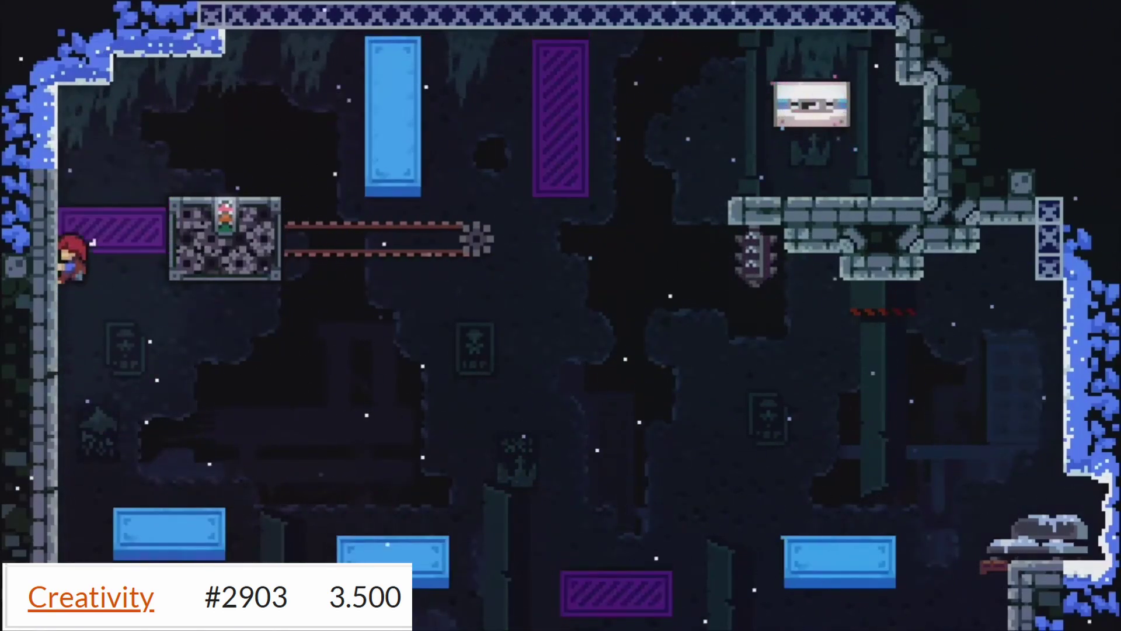
{"action": "key", "text": "Up"}
{"action": "key", "text": "Up"}
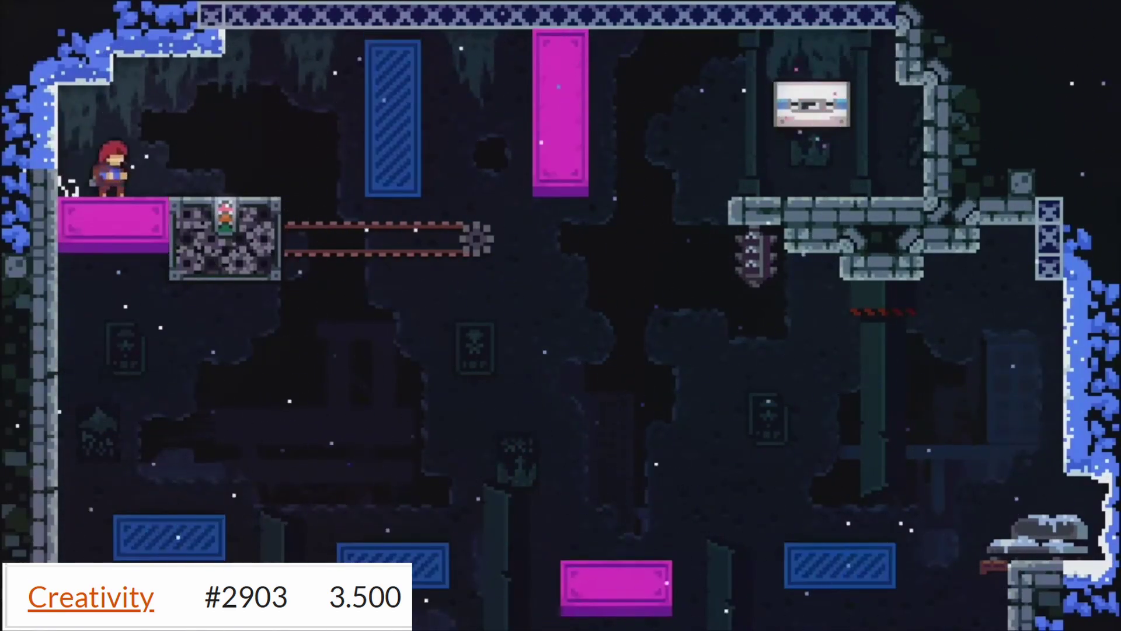
{"action": "key", "text": "Right"}
{"action": "key", "text": "c"}
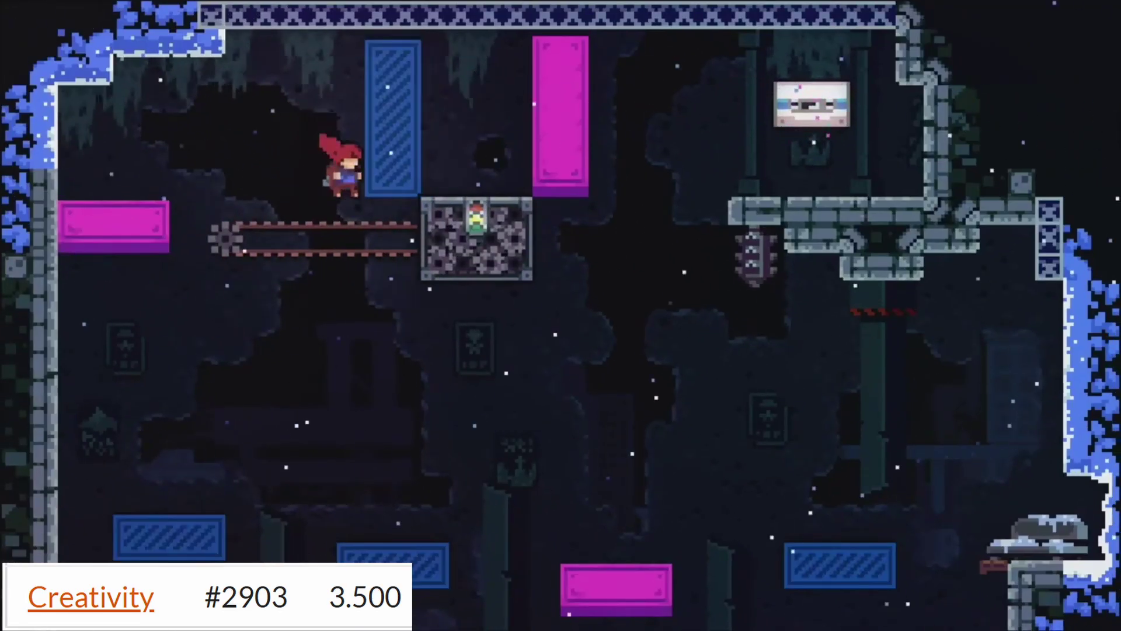
{"action": "key", "text": "x"}
{"action": "key", "text": "c"}
{"action": "key", "text": "x"}
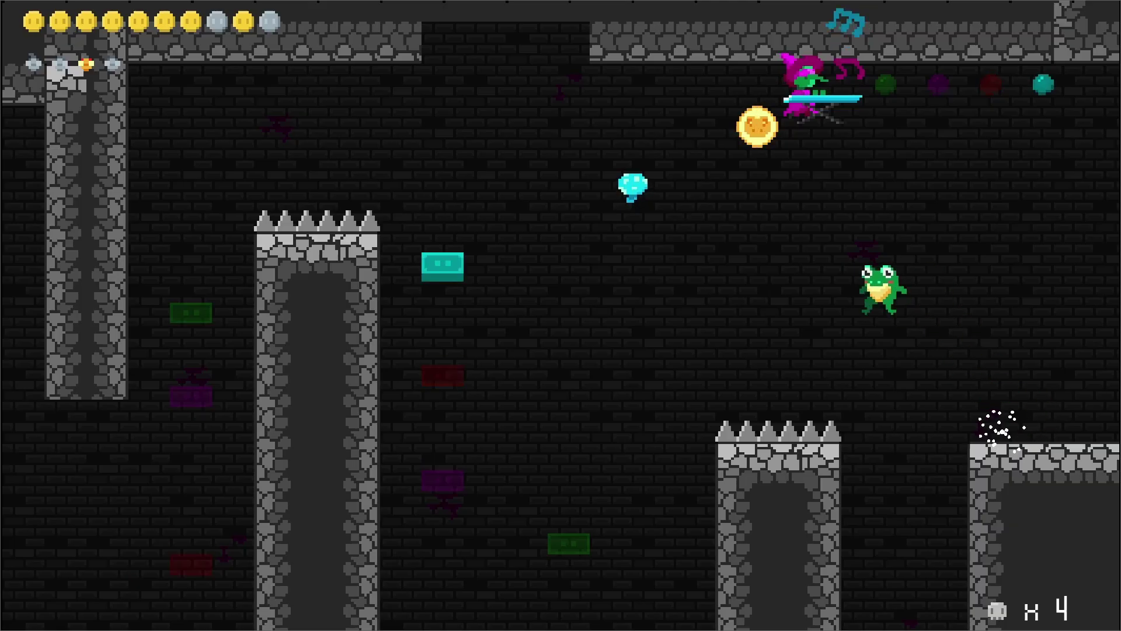
- Jump back from the far ledge over the short spiked pillar, climb the block stack and cross the tall pillar to the red block
{"action": "key", "text": "space"}
{"action": "key", "text": "space"}
{"action": "key", "text": "Left"}
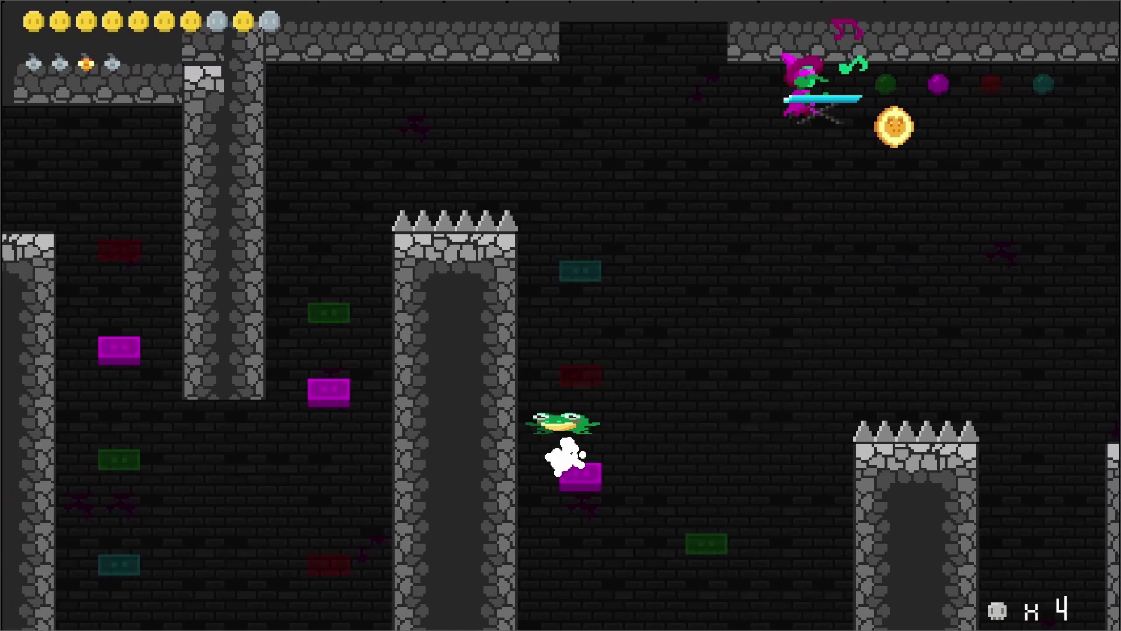
{"action": "key", "text": "space"}
{"action": "key", "text": "space"}
{"action": "key", "text": "Right"}
{"action": "key", "text": "Up"}
{"action": "key", "text": "Left"}
{"action": "key", "text": "x"}
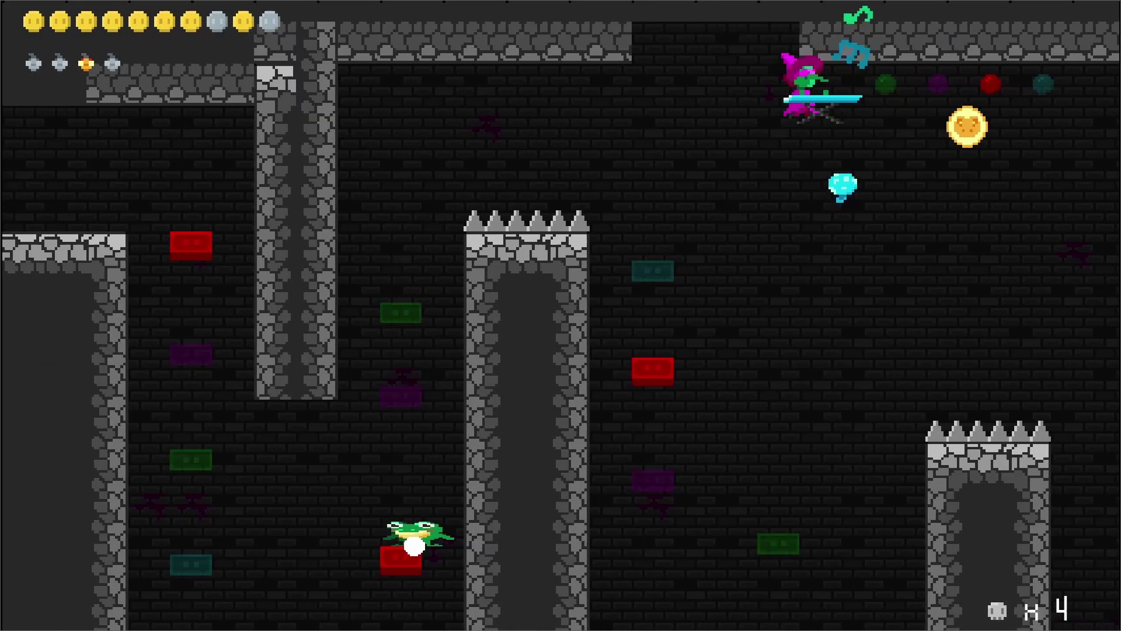
- Jump under the hanging pillar to the next stack and climb from the green block toward the stone ledge
{"action": "key", "text": "Left"}
{"action": "key", "text": "space"}
{"action": "key", "text": "space"}
{"action": "key", "text": "space"}
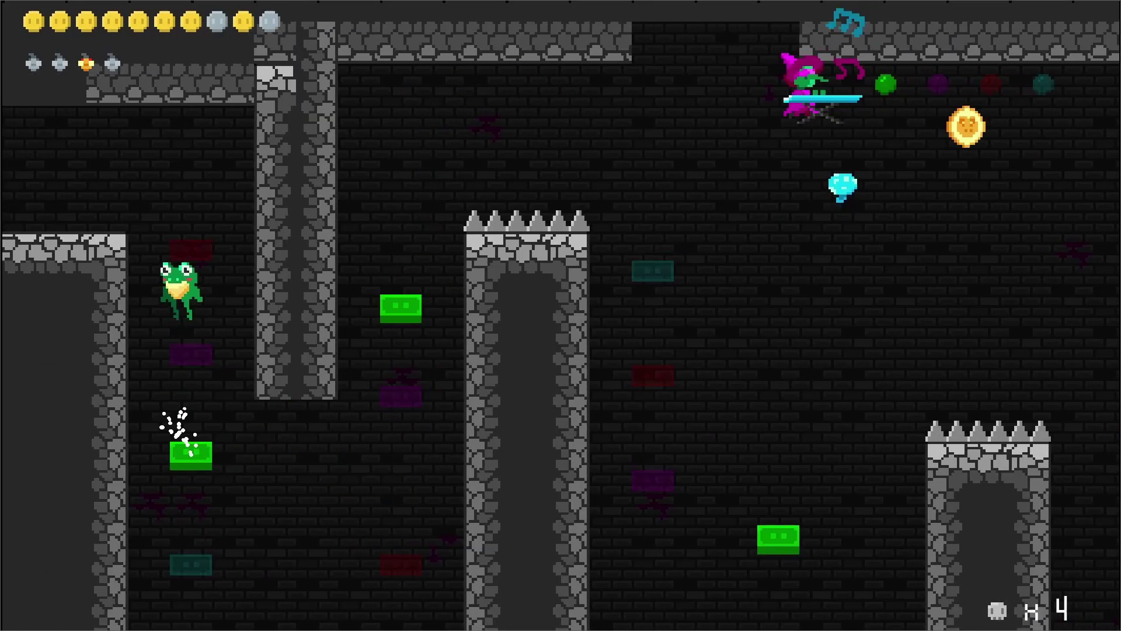
{"action": "key", "text": "space"}
{"action": "key", "text": "space"}
{"action": "key", "text": "Left"}
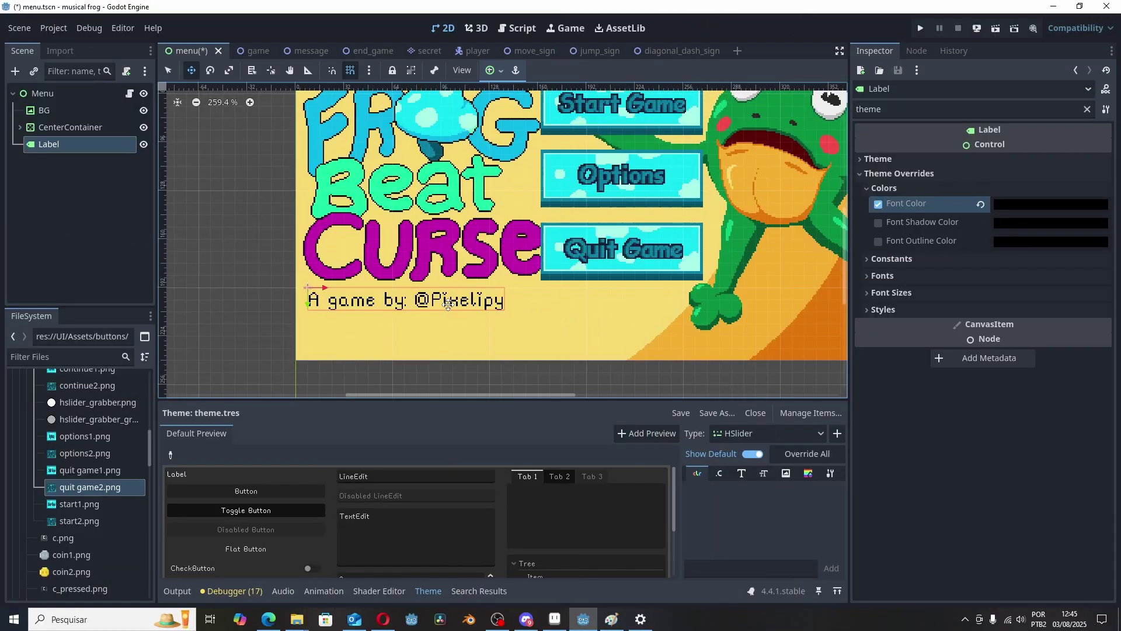
- Duplicate the menu's credit label and reword the copies as "Awesome music by" and "Amazing art by" with the composer's and artist's handles
{"action": "key", "text": "ctrl+d"}
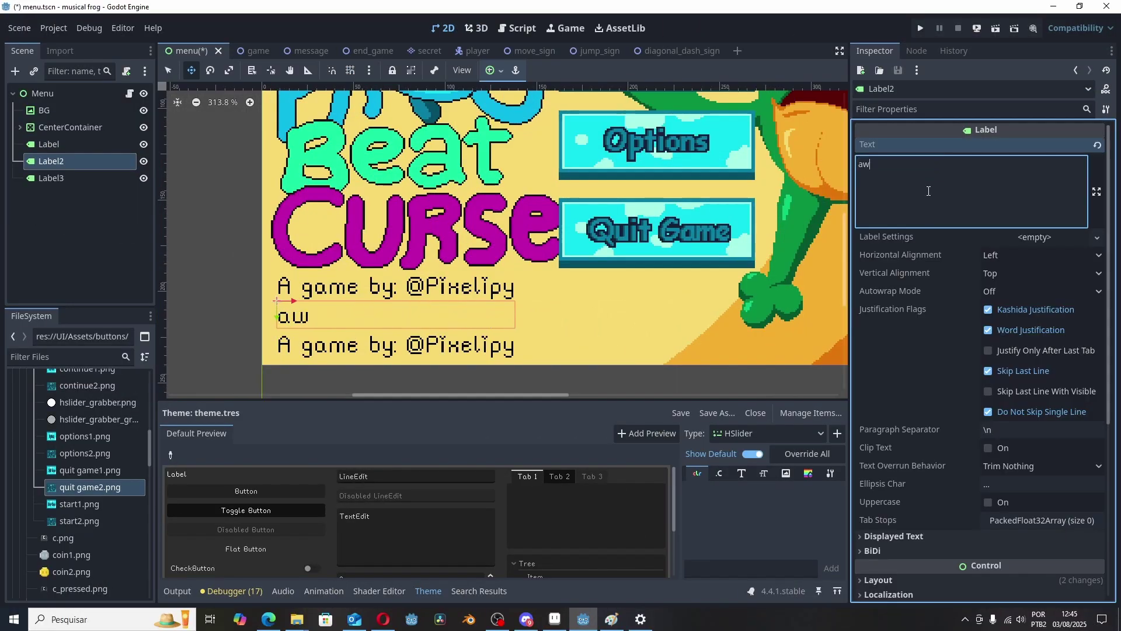
{"action": "type", "text": "some"}
{"action": "key", "text": "BackSpace"}
{"action": "key", "text": "BackSpace"}
{"action": "key", "text": "BackSpace"}
{"action": "key", "text": "BackSpace"}
{"action": "key", "text": "BackSpace"}
{"action": "key", "text": "BackSpace"}
{"action": "type", "text": "A"}
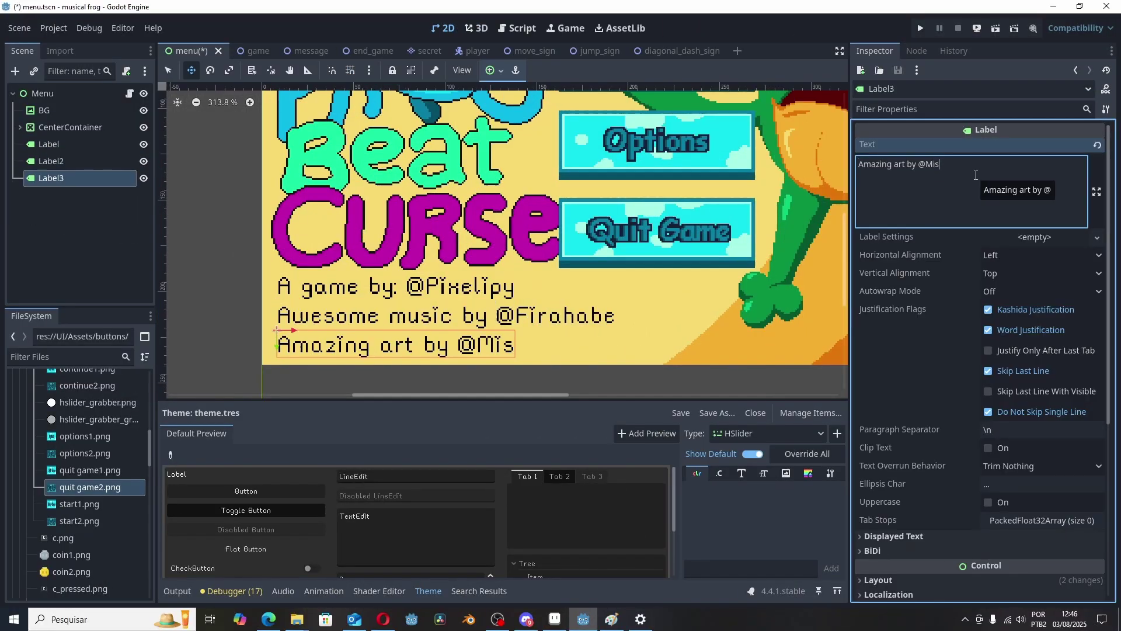
{"action": "type", "text": "terNose"}
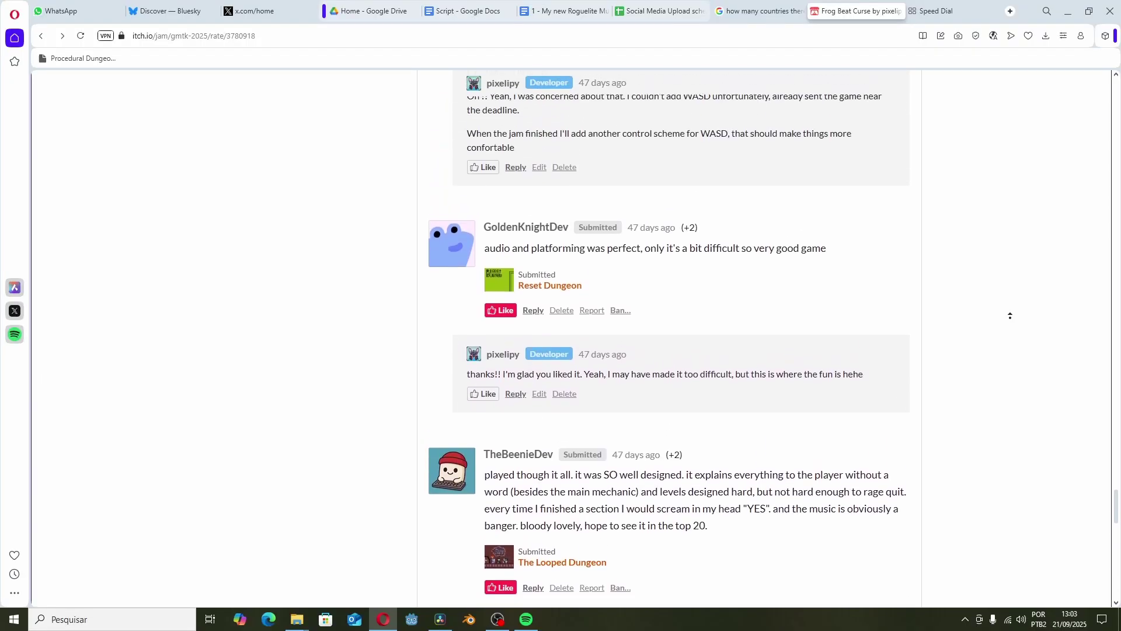
- Read through the player comments and developer replies on the game's itch.io jam page in the browser
{"action": "scroll", "coordinate": [1011, 315], "scroll_direction": "up", "scroll_amount": 5}
{"action": "scroll", "coordinate": [1010, 315], "scroll_direction": "up", "scroll_amount": 10}
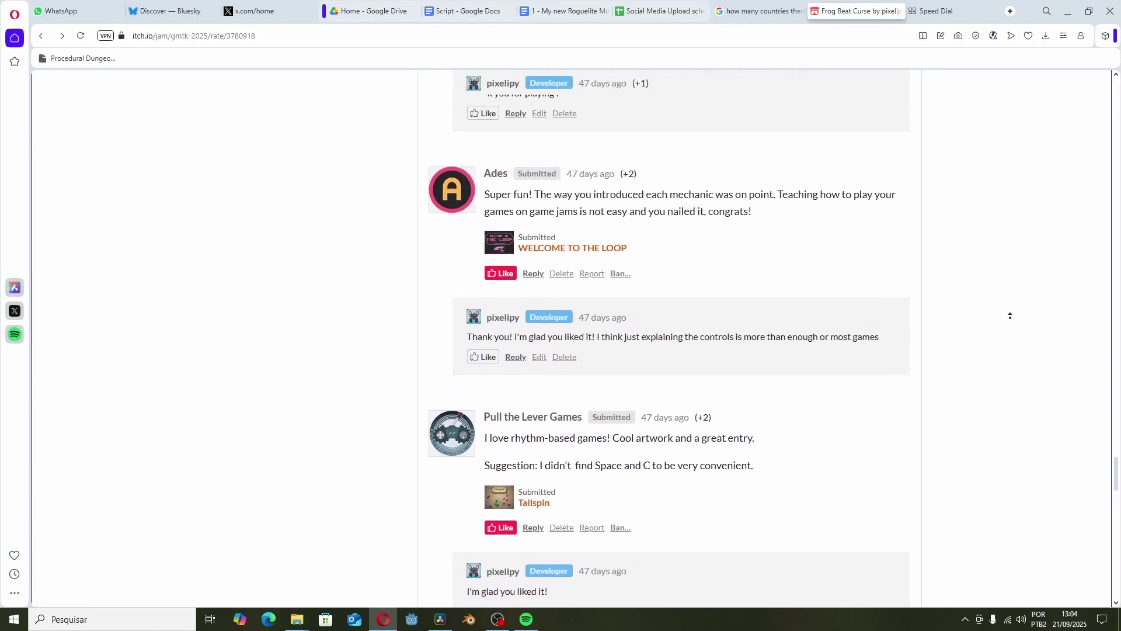
{"action": "scroll", "coordinate": [1010, 315], "scroll_direction": "up", "scroll_amount": 7}
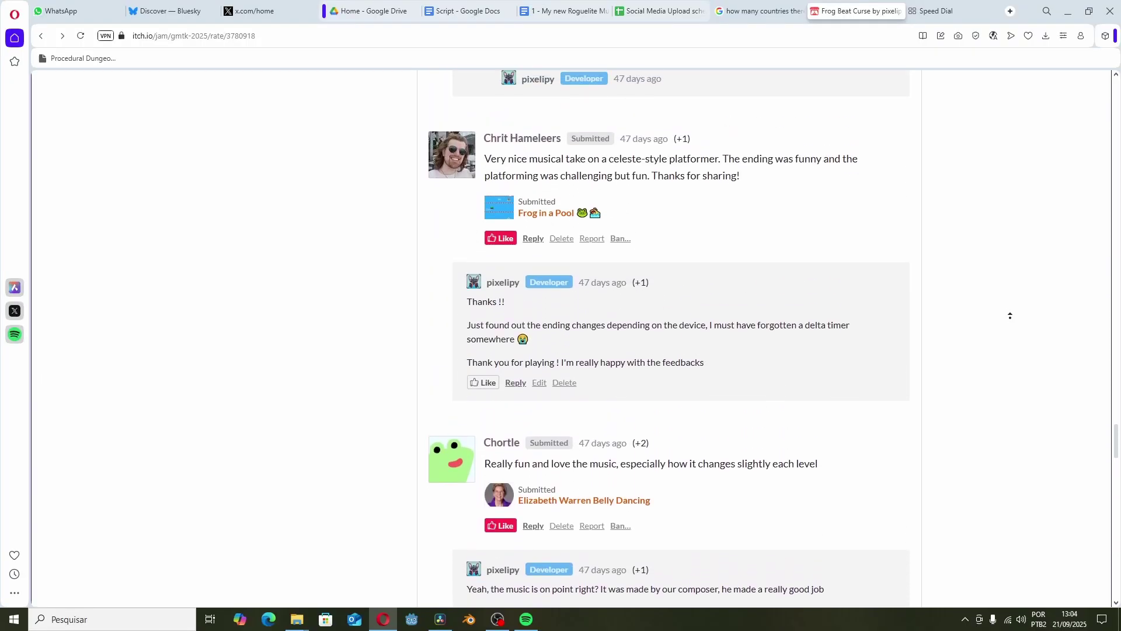
{"action": "scroll", "coordinate": [1010, 315], "scroll_direction": "up", "scroll_amount": 5}
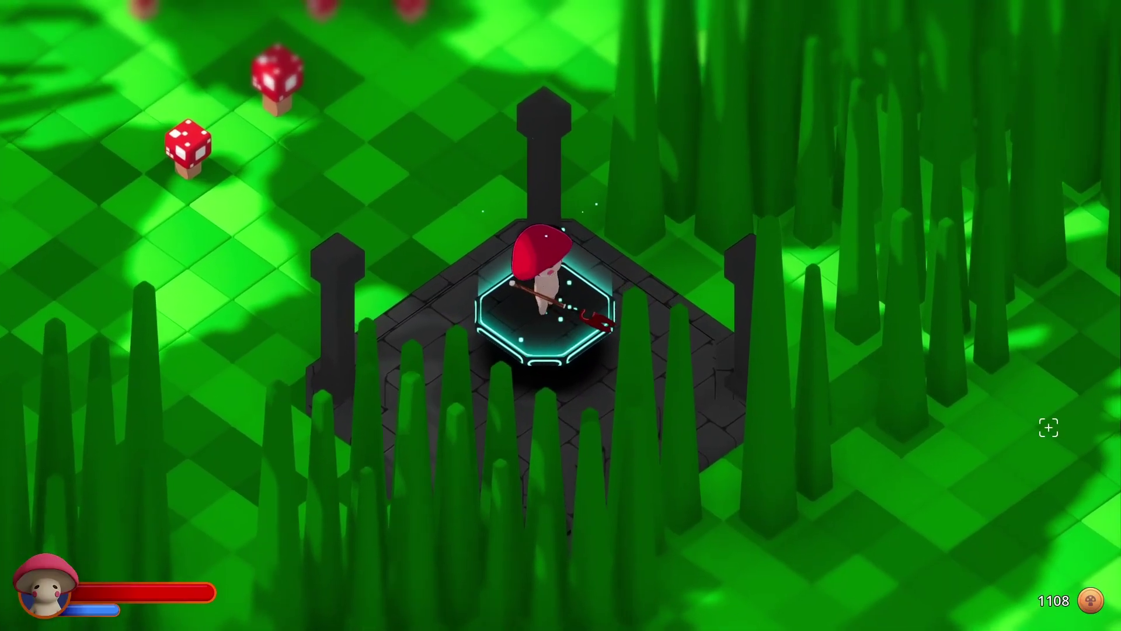
- Move the mushroom character off the stone platform across the grass and attack toward the red mushrooms
{"action": "key", "text": "space"}
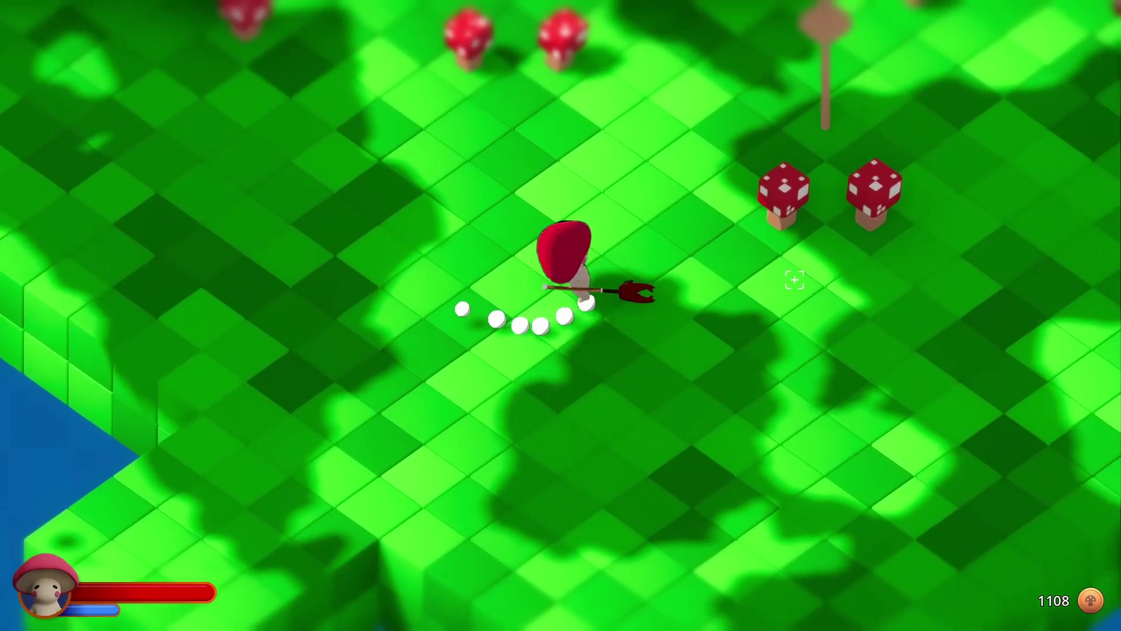
{"action": "left_click", "coordinate": [826, 261]}
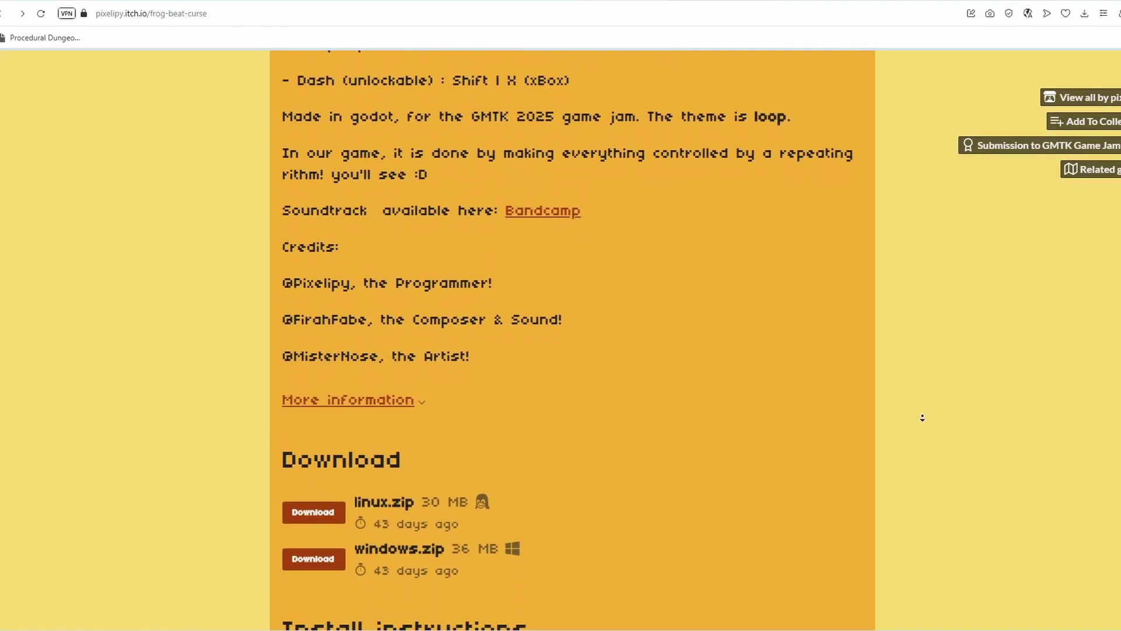
- View the download and install sections of the Frog Beat Curse page on itch.io
{"action": "scroll", "coordinate": [922, 417], "scroll_direction": "down", "scroll_amount": 1}
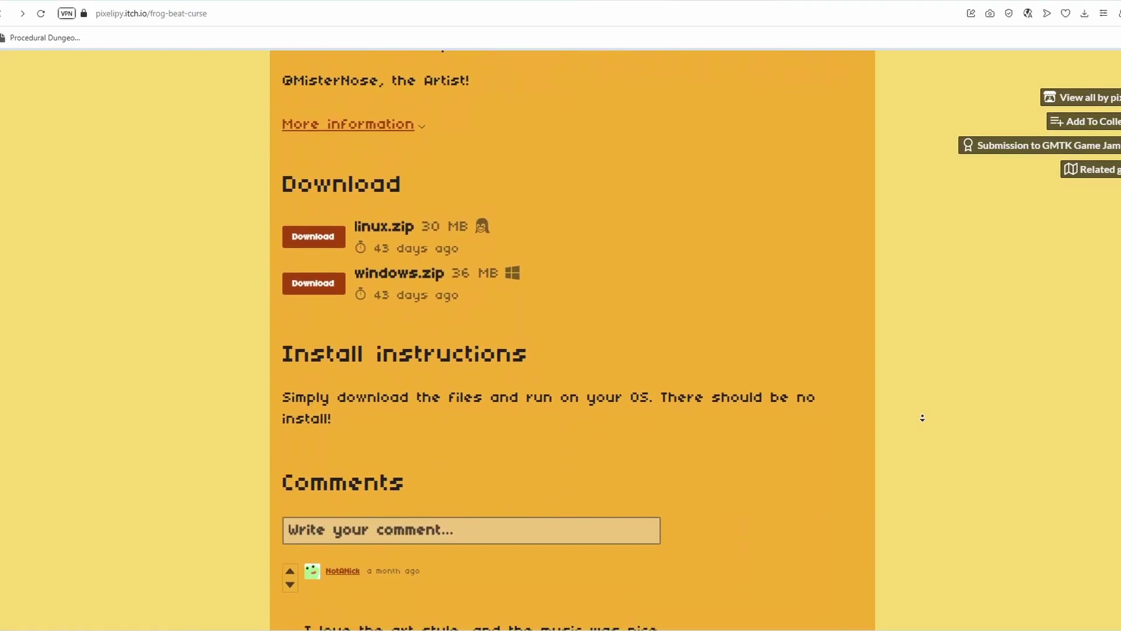